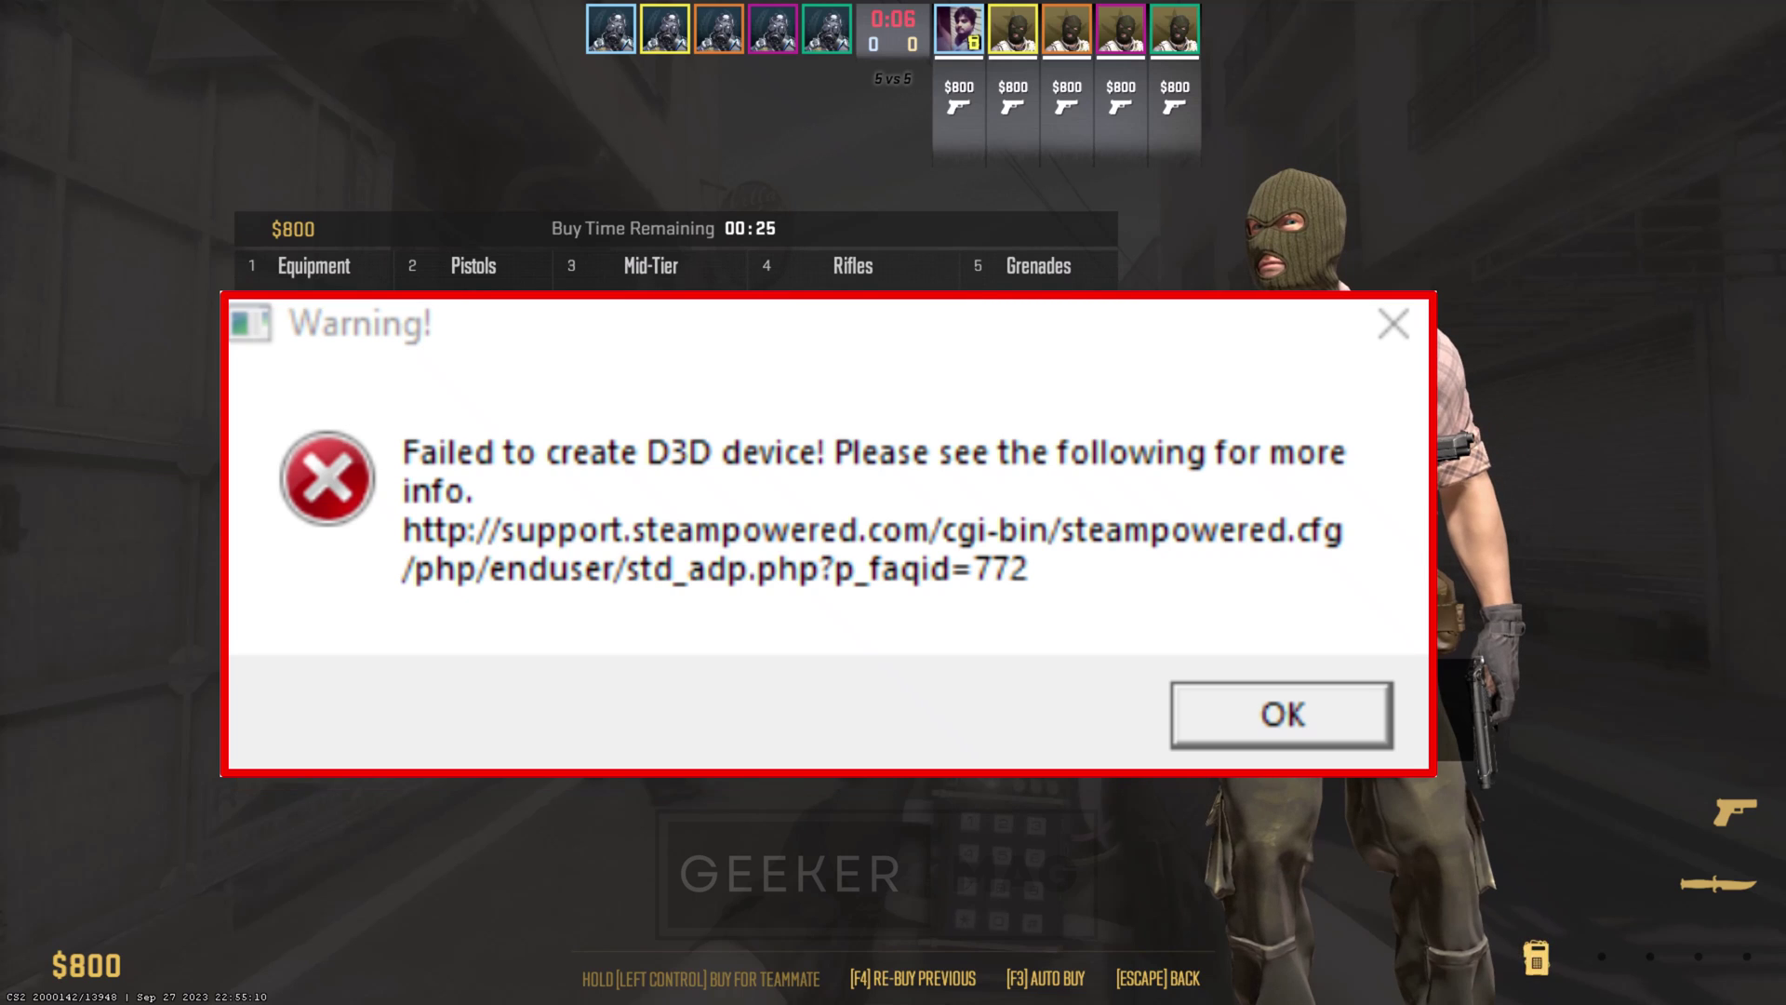
pyautogui.click(463, 870)
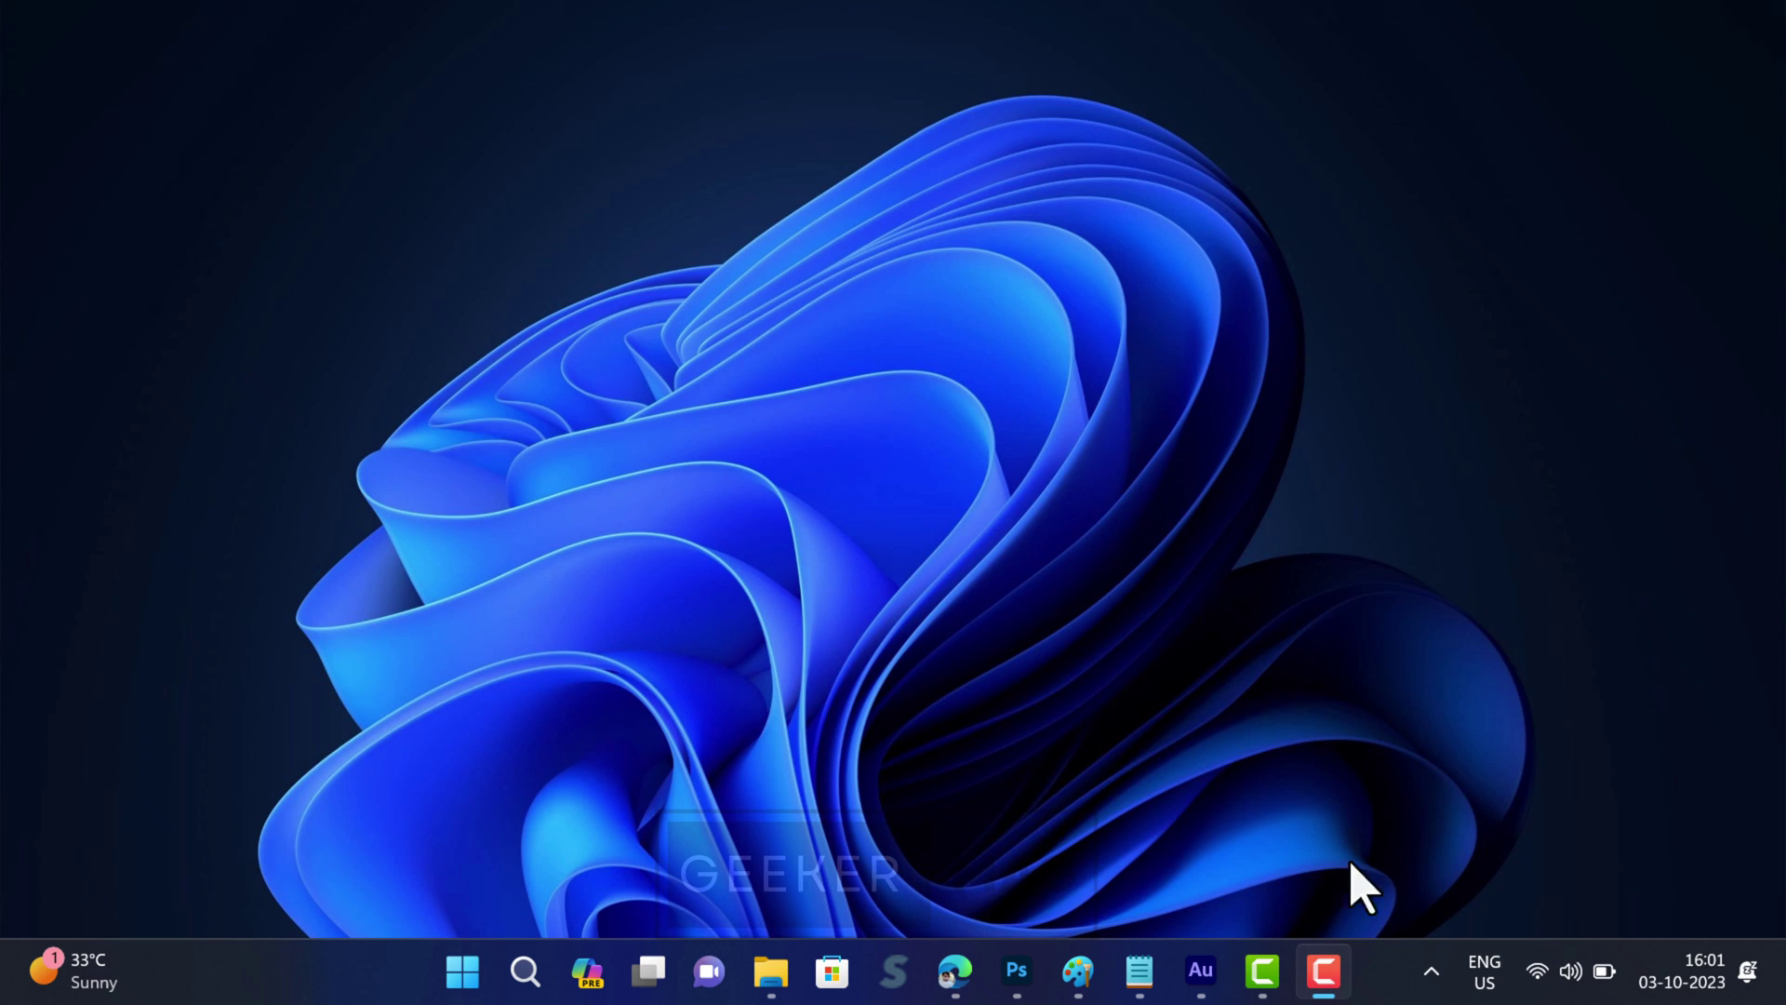
# Exit the Steam client that is running in the background.
pyautogui.click(1432, 970)
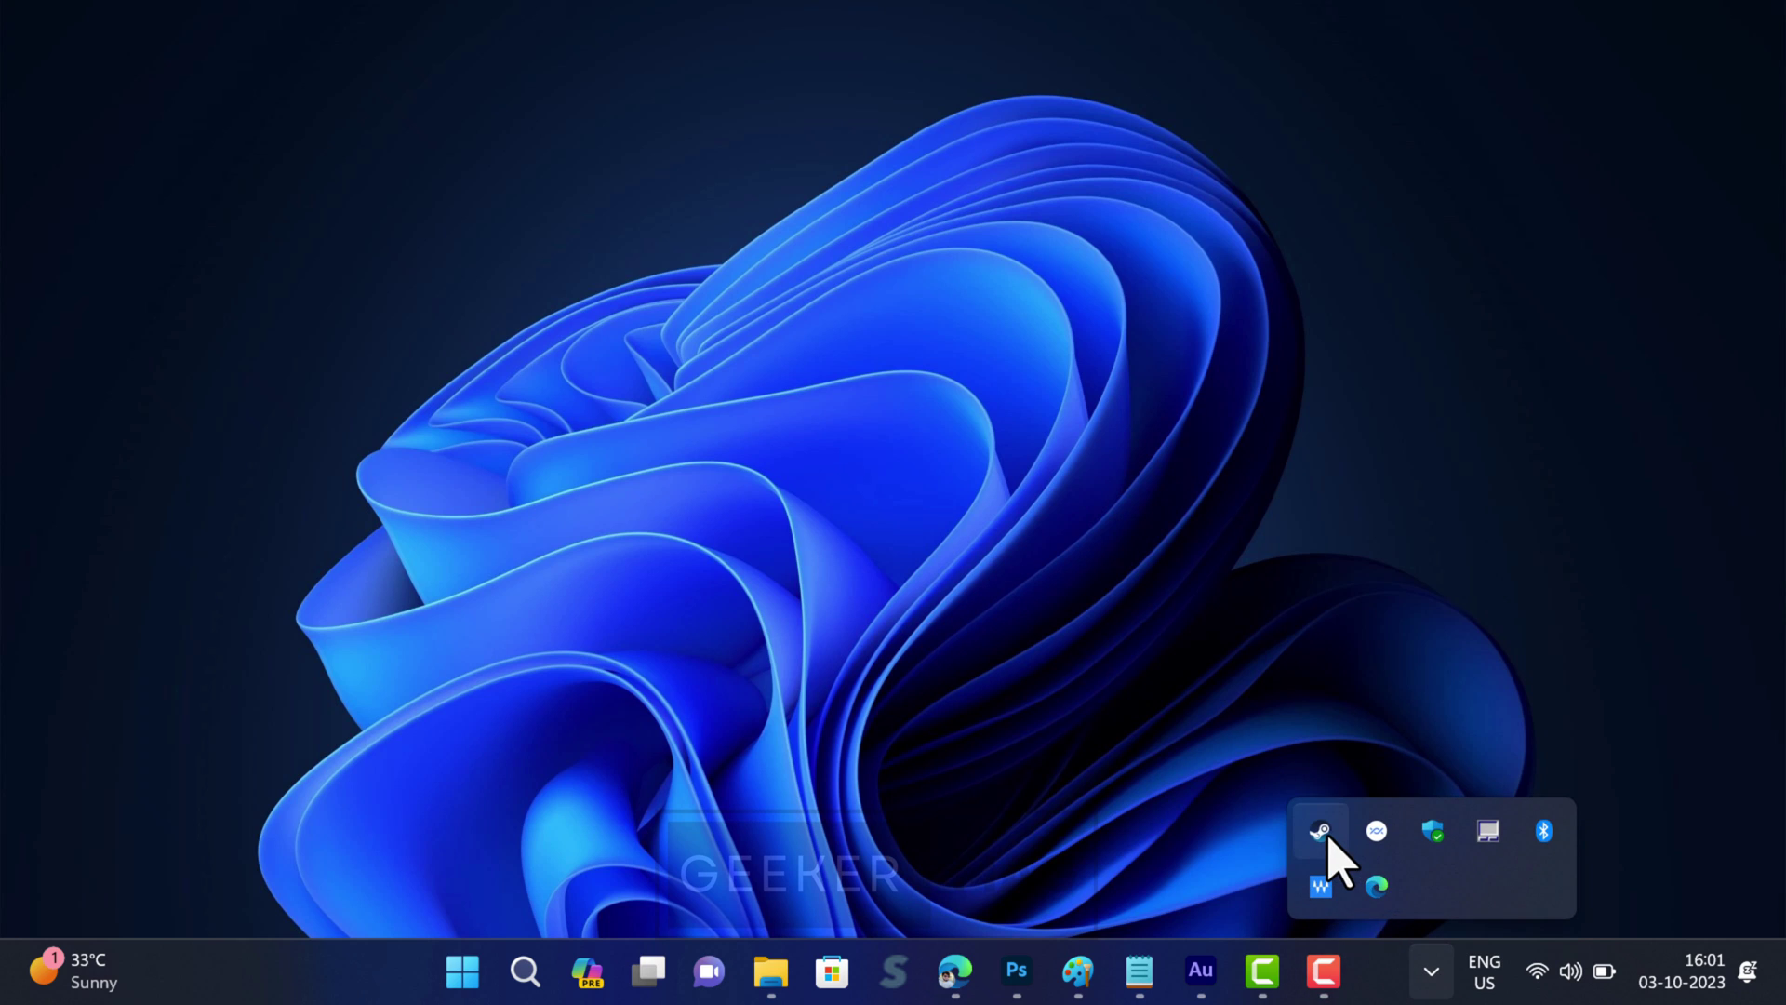
pyautogui.rightClick(1328, 837)
pyautogui.click(1472, 819)
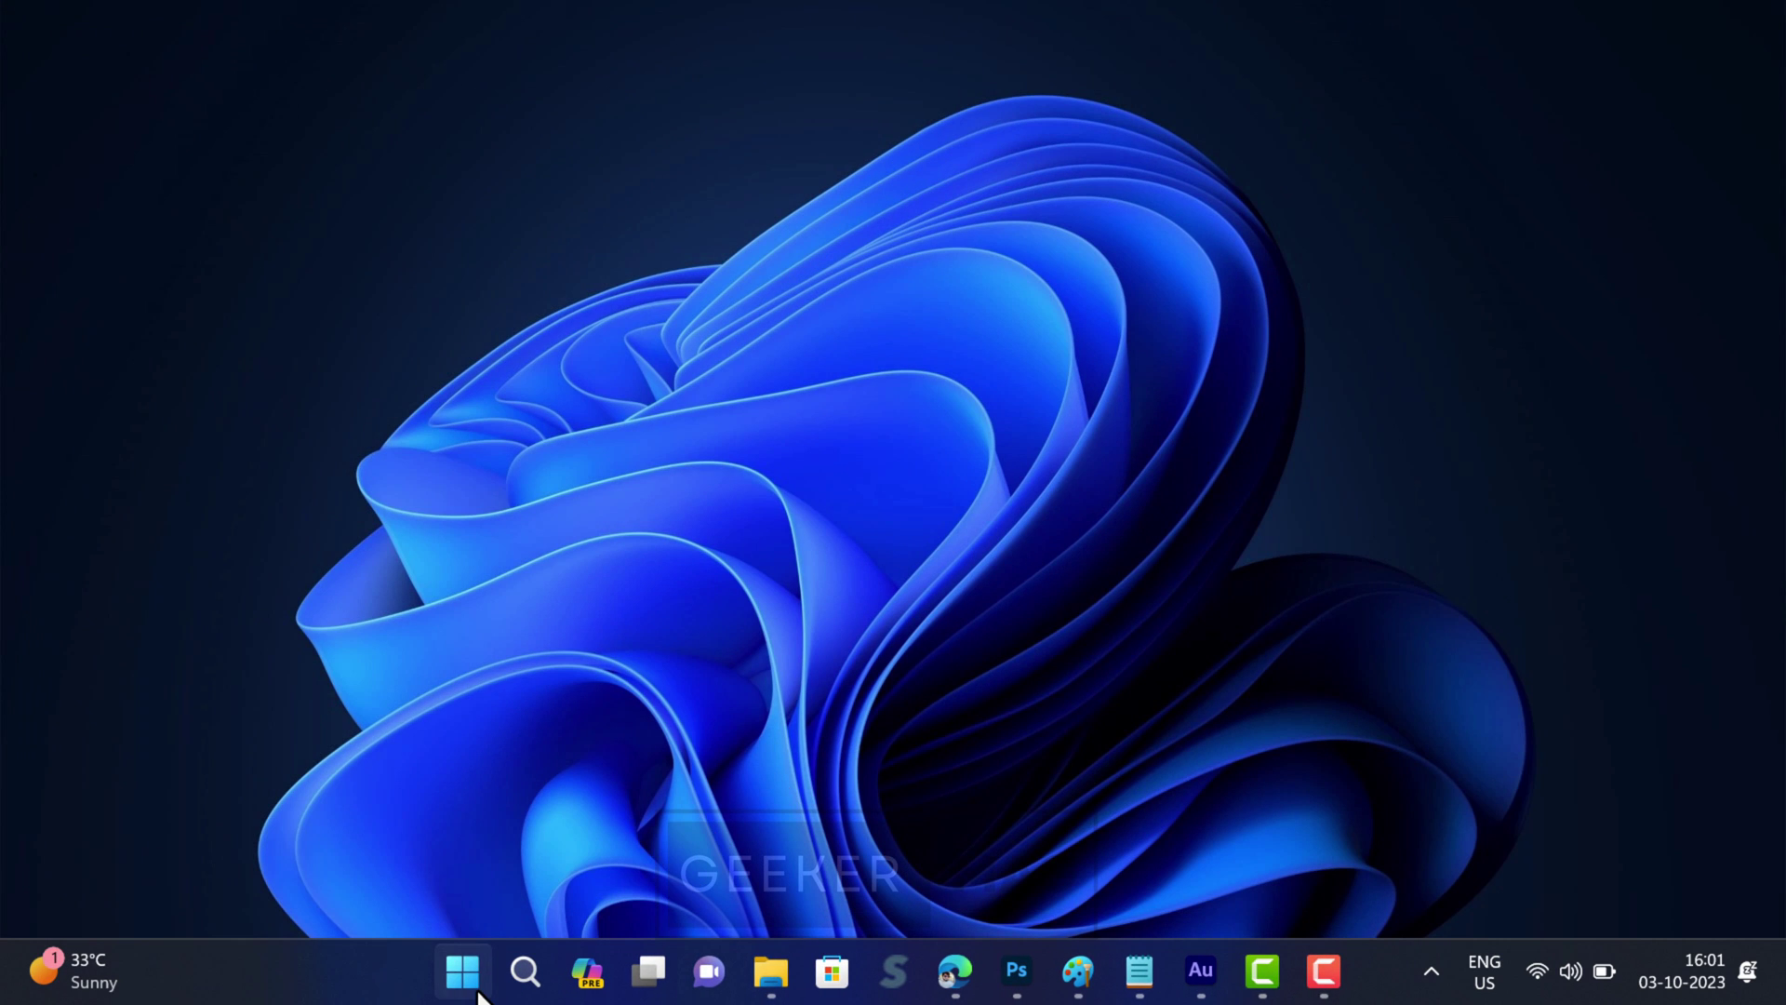
# Look at the computer's power options, including Restart, and leave them without choosing one.
pyautogui.click(478, 991)
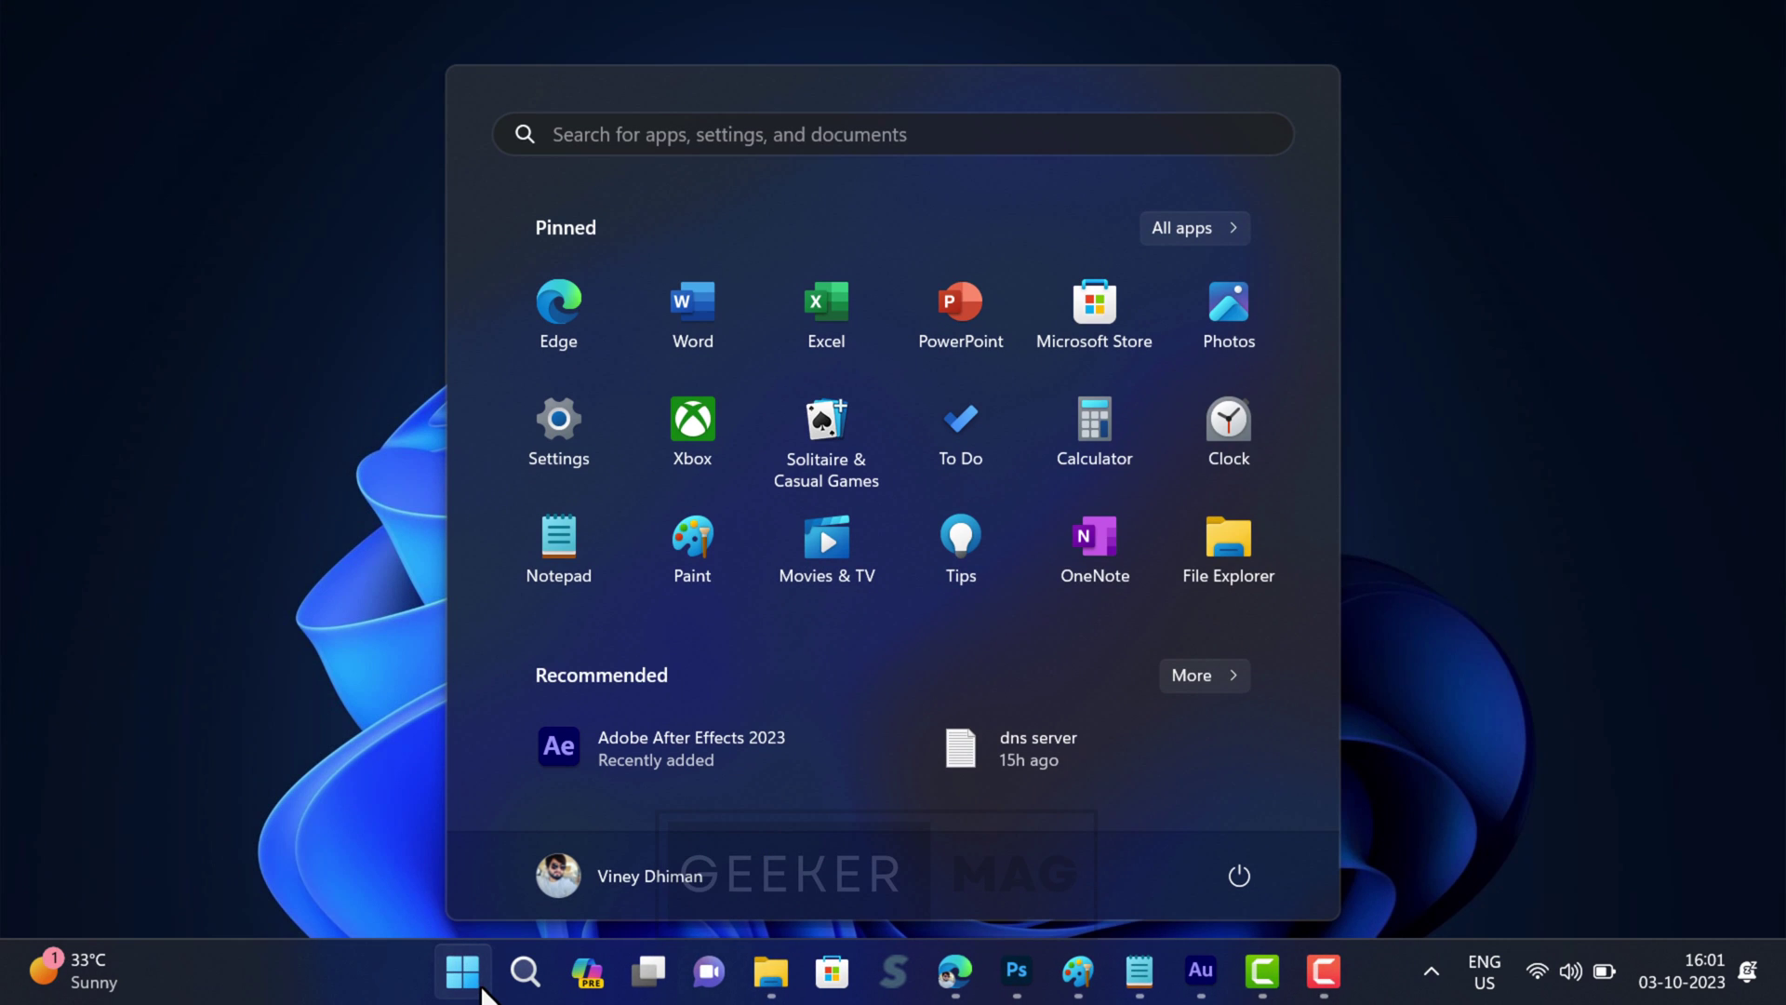
pyautogui.click(1239, 875)
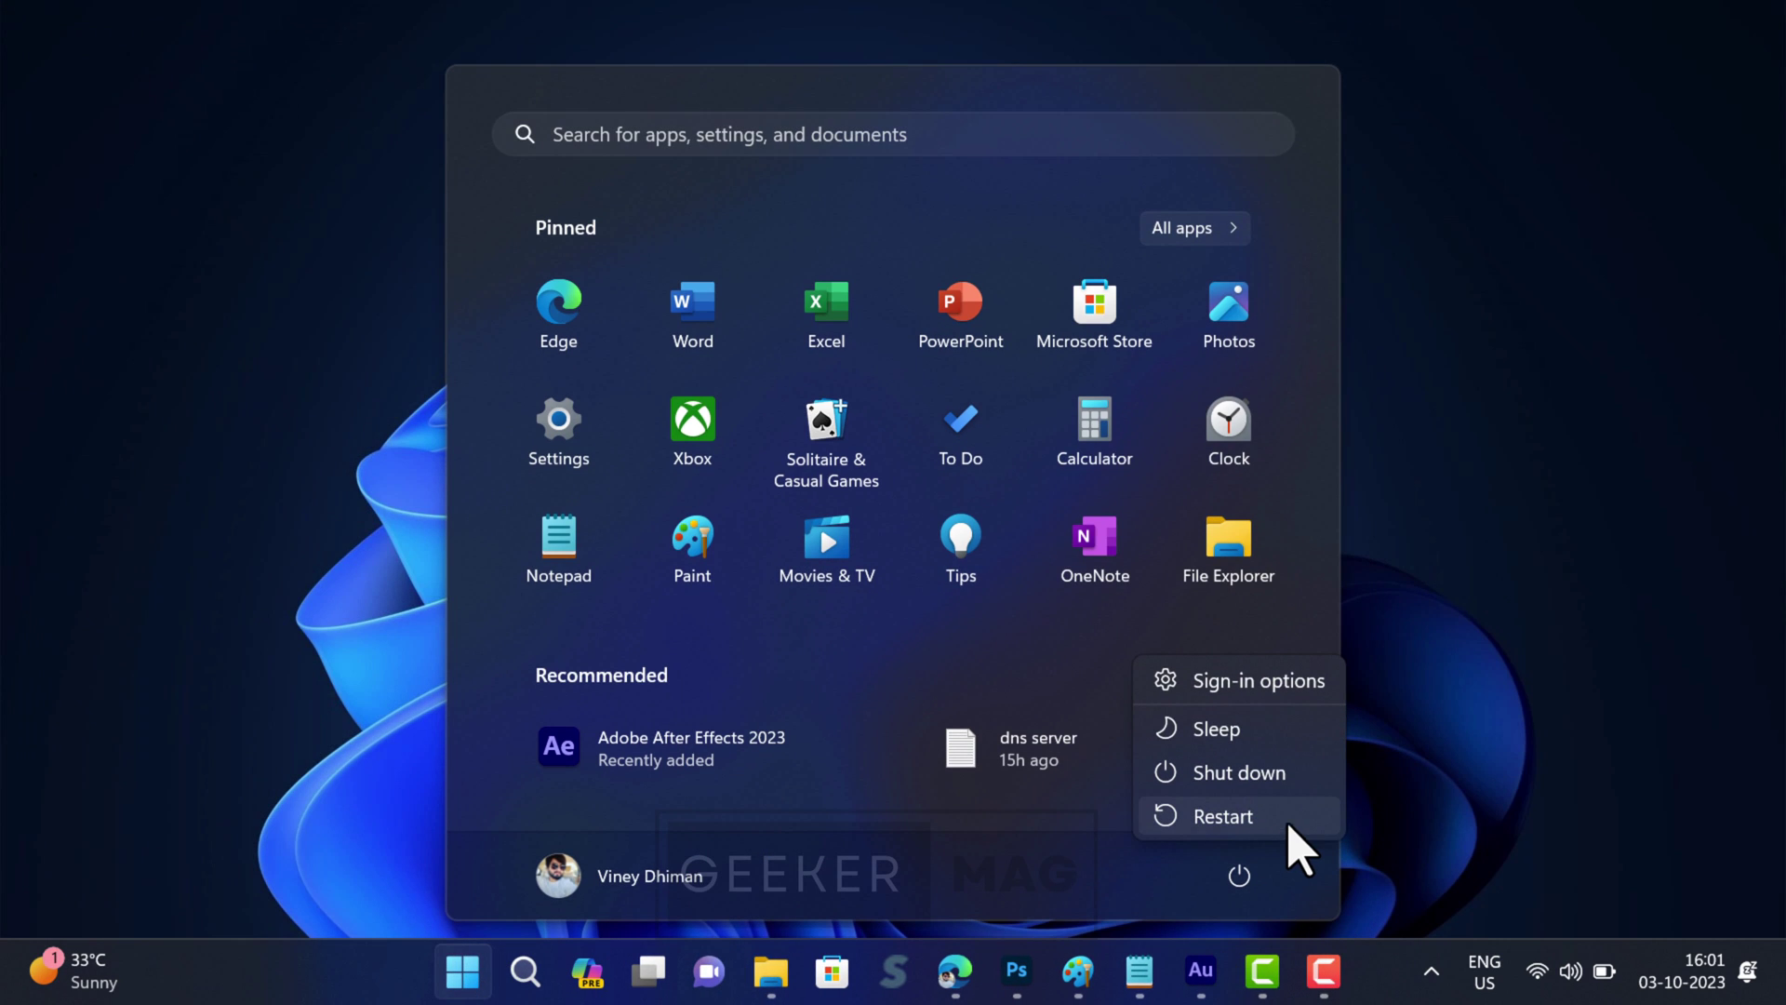
pyautogui.click(1540, 842)
pyautogui.click(1555, 176)
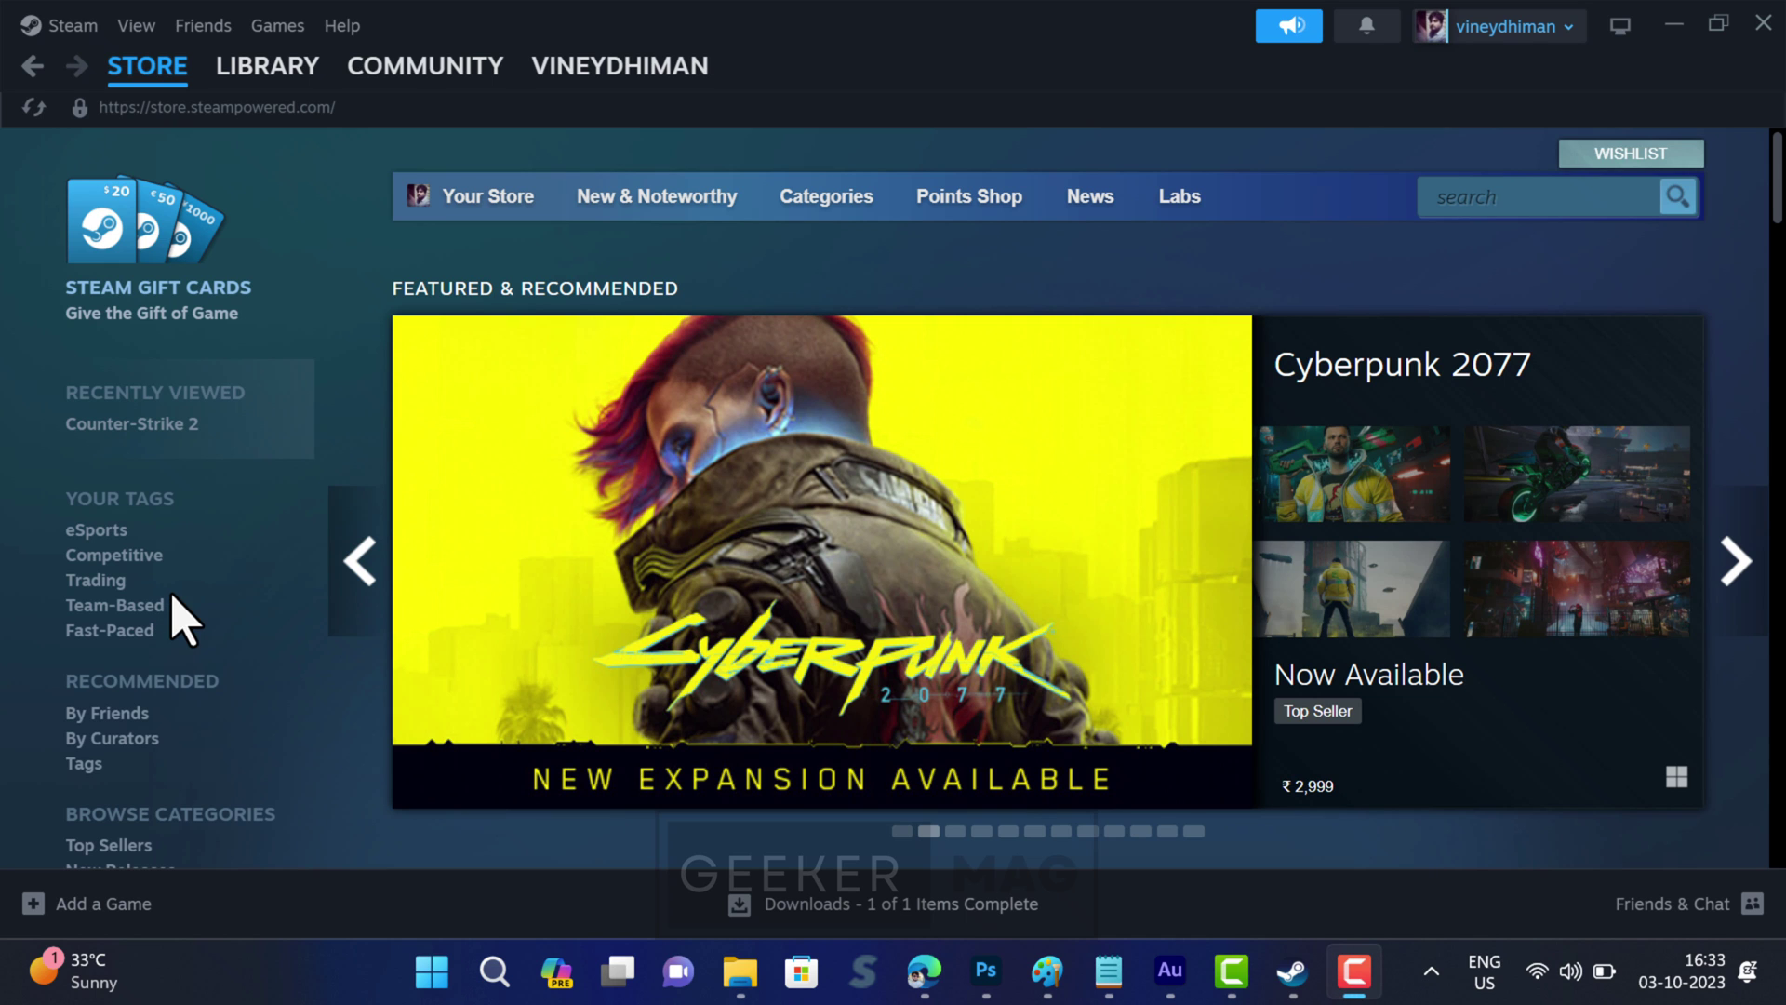
# In the Steam game library, set Counter-Strike 2's launch options to -allow_third_party_software and close its properties.
pyautogui.click(247, 70)
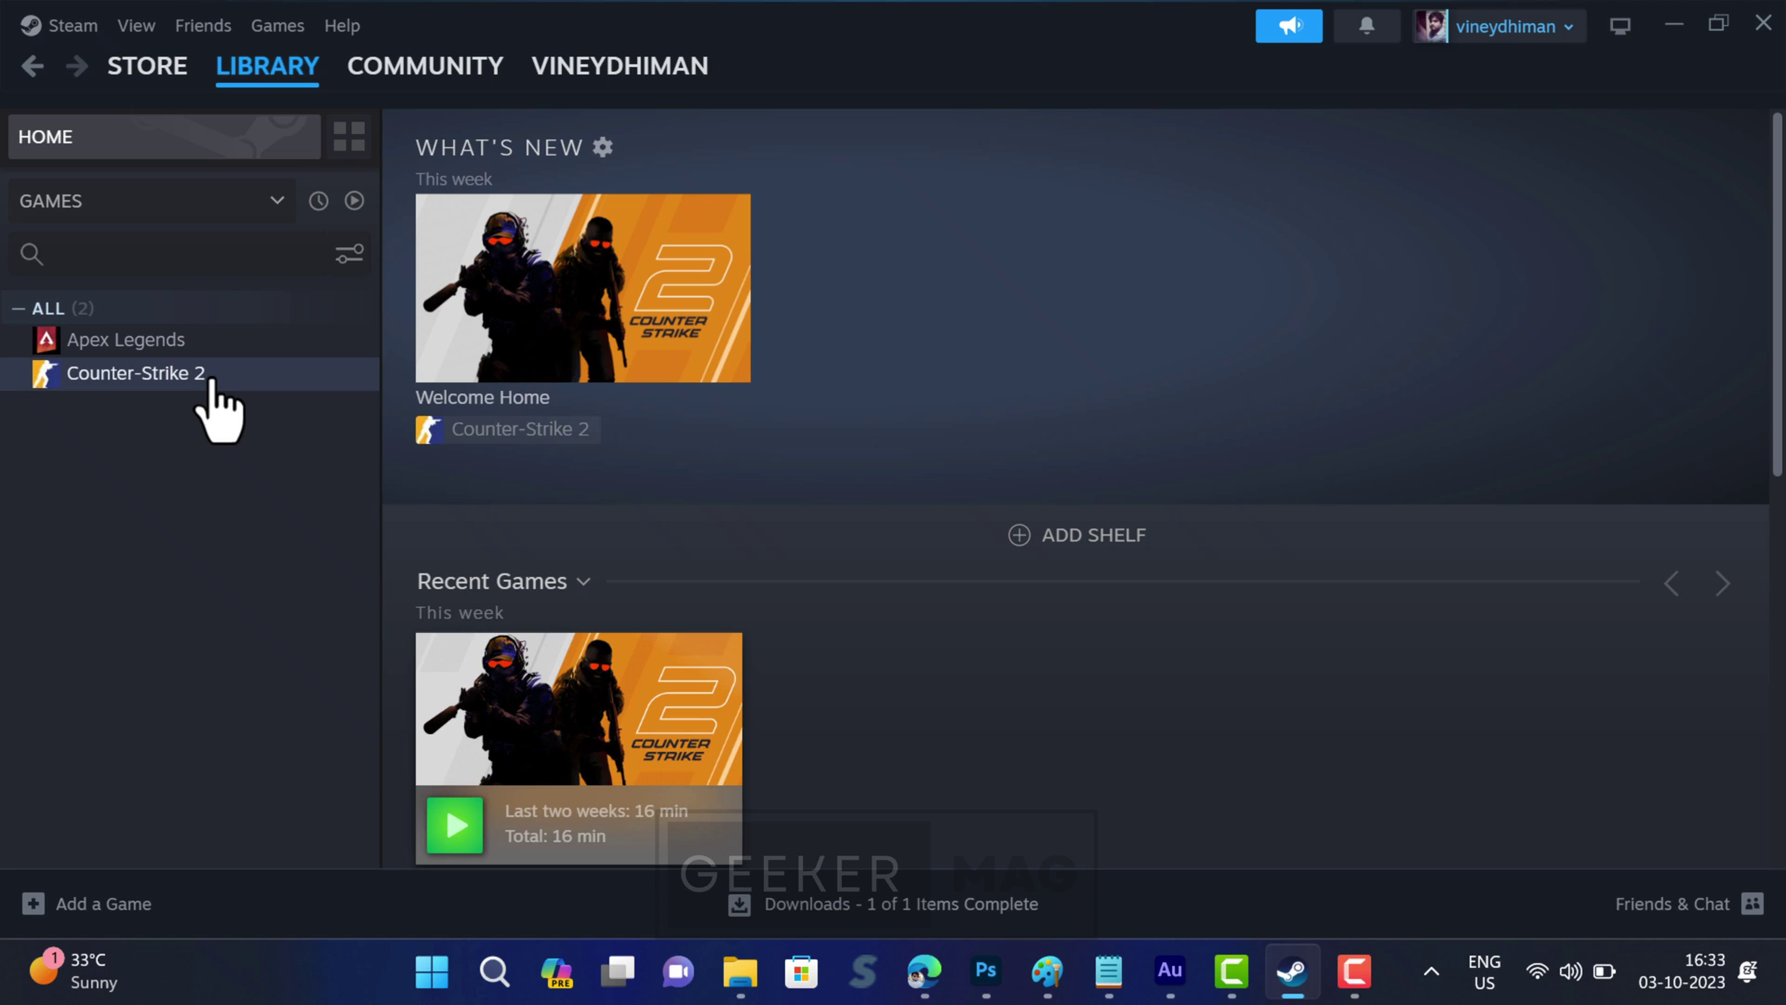
pyautogui.rightClick(213, 382)
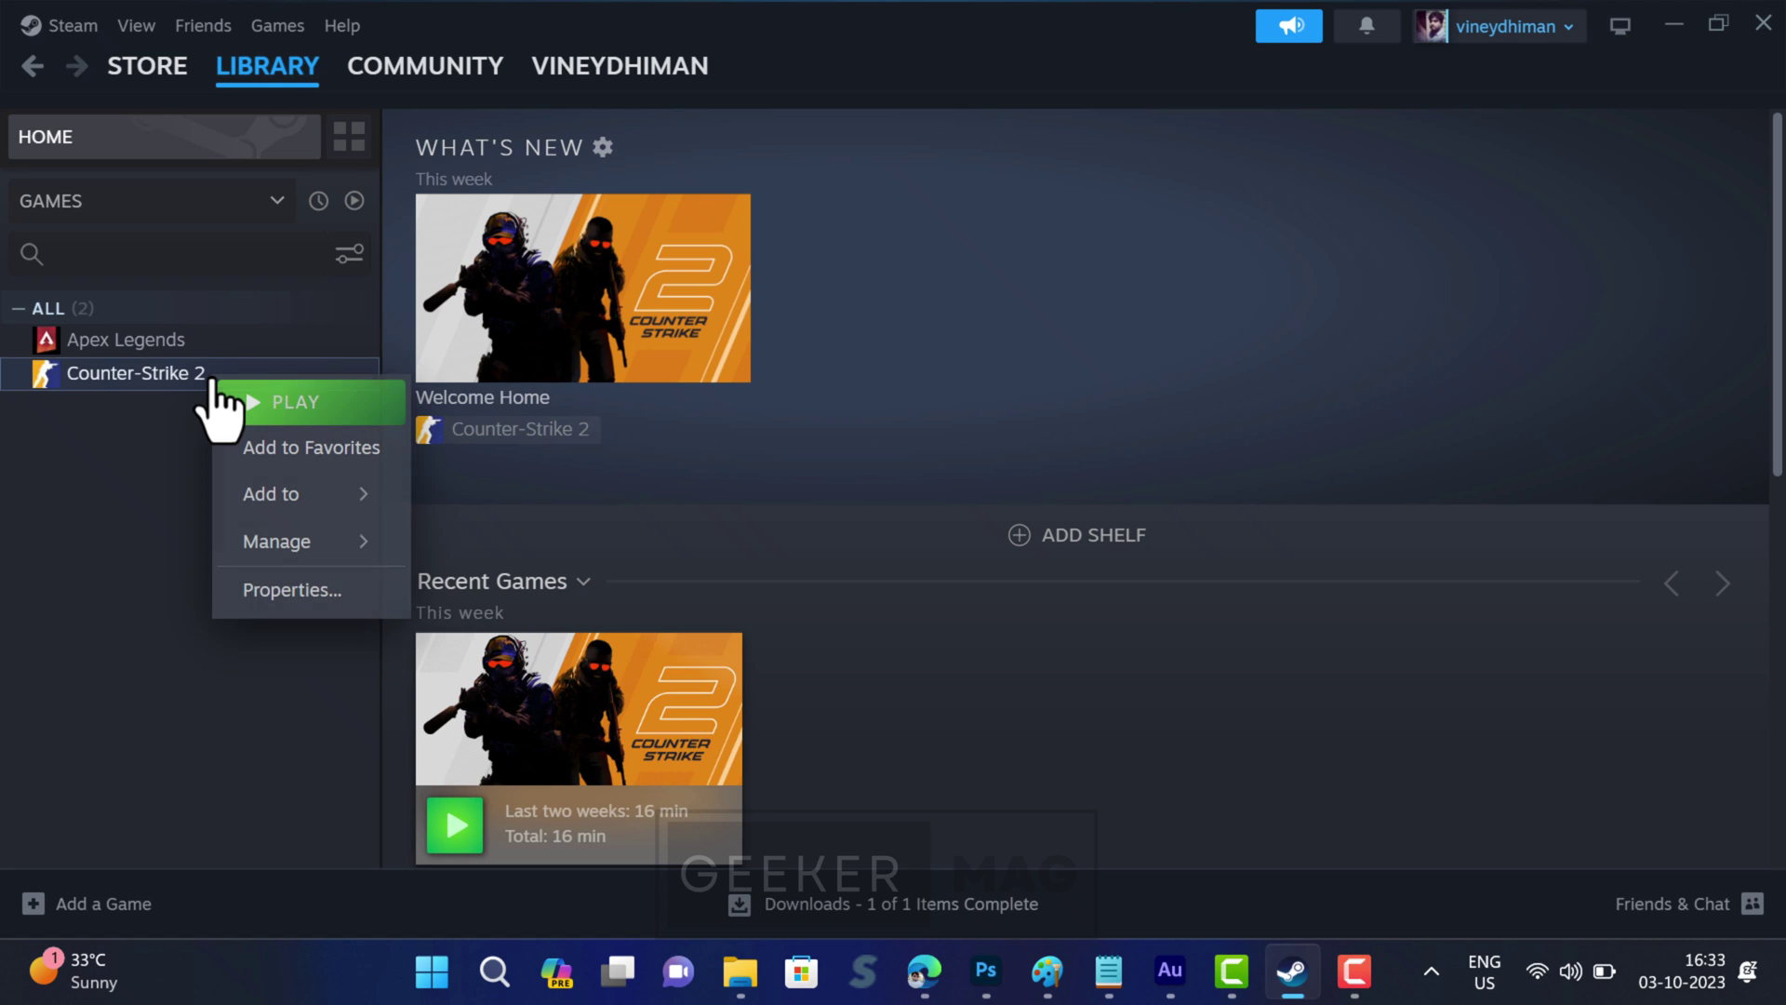
pyautogui.click(293, 586)
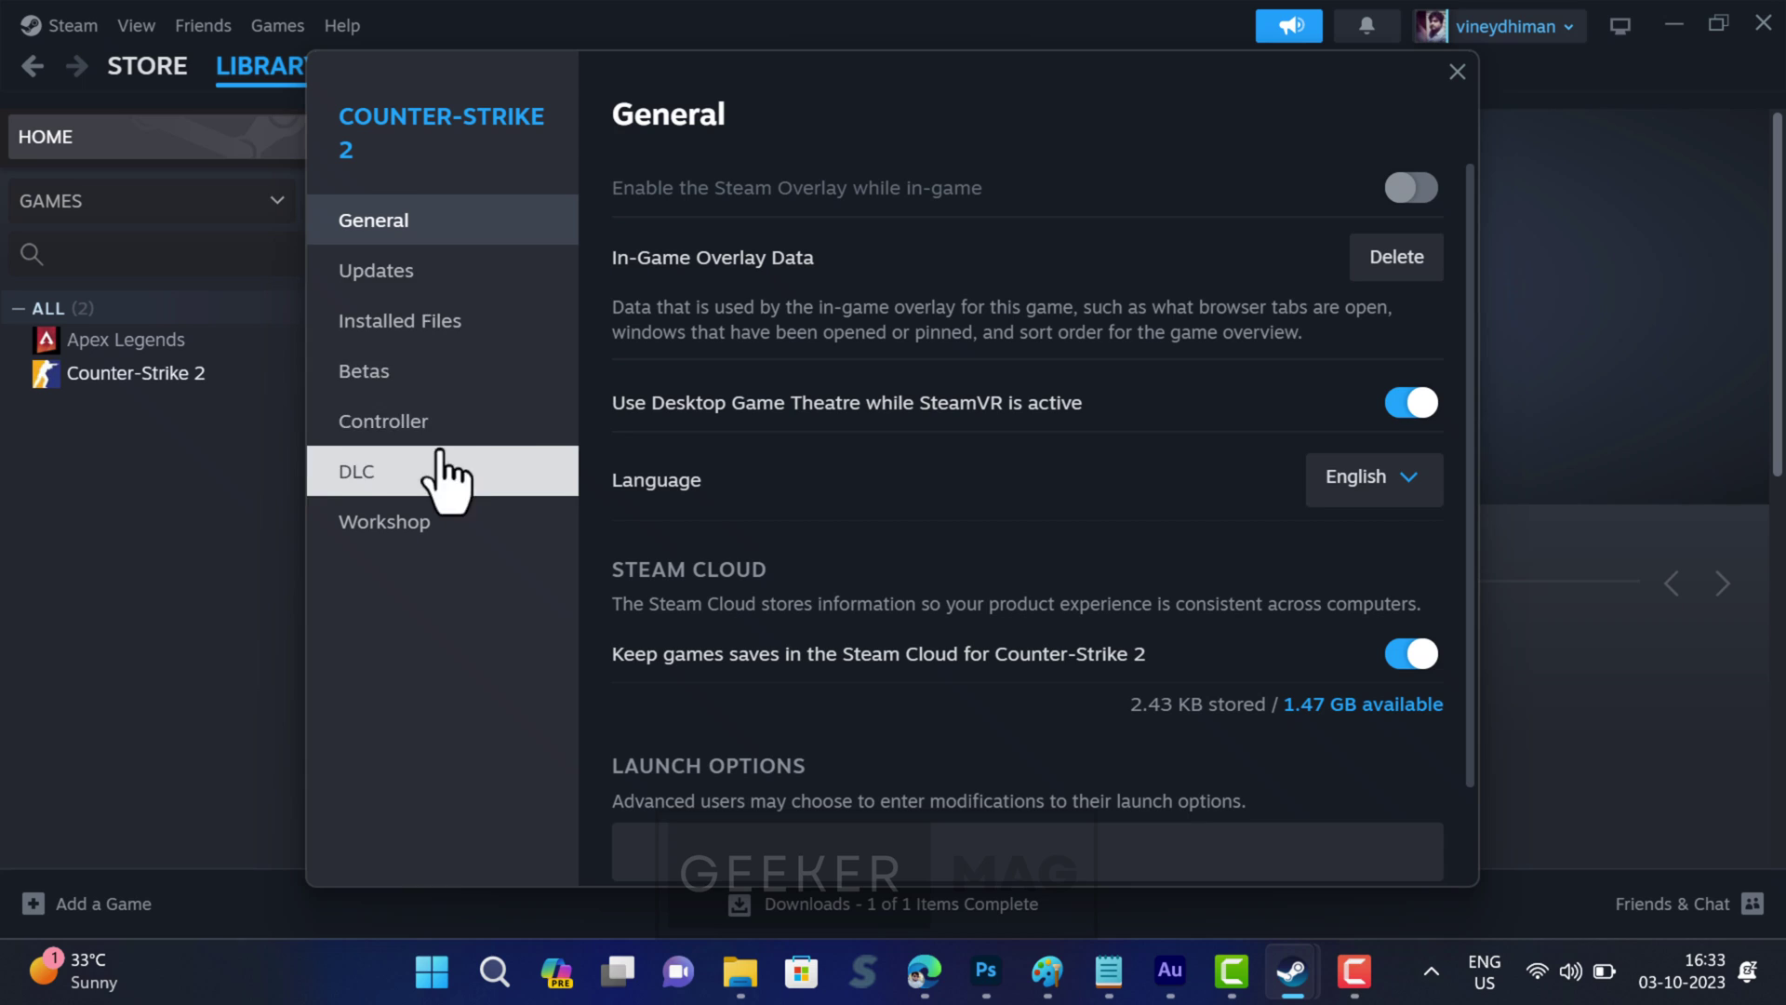
pyautogui.scroll(-1, 869, 539)
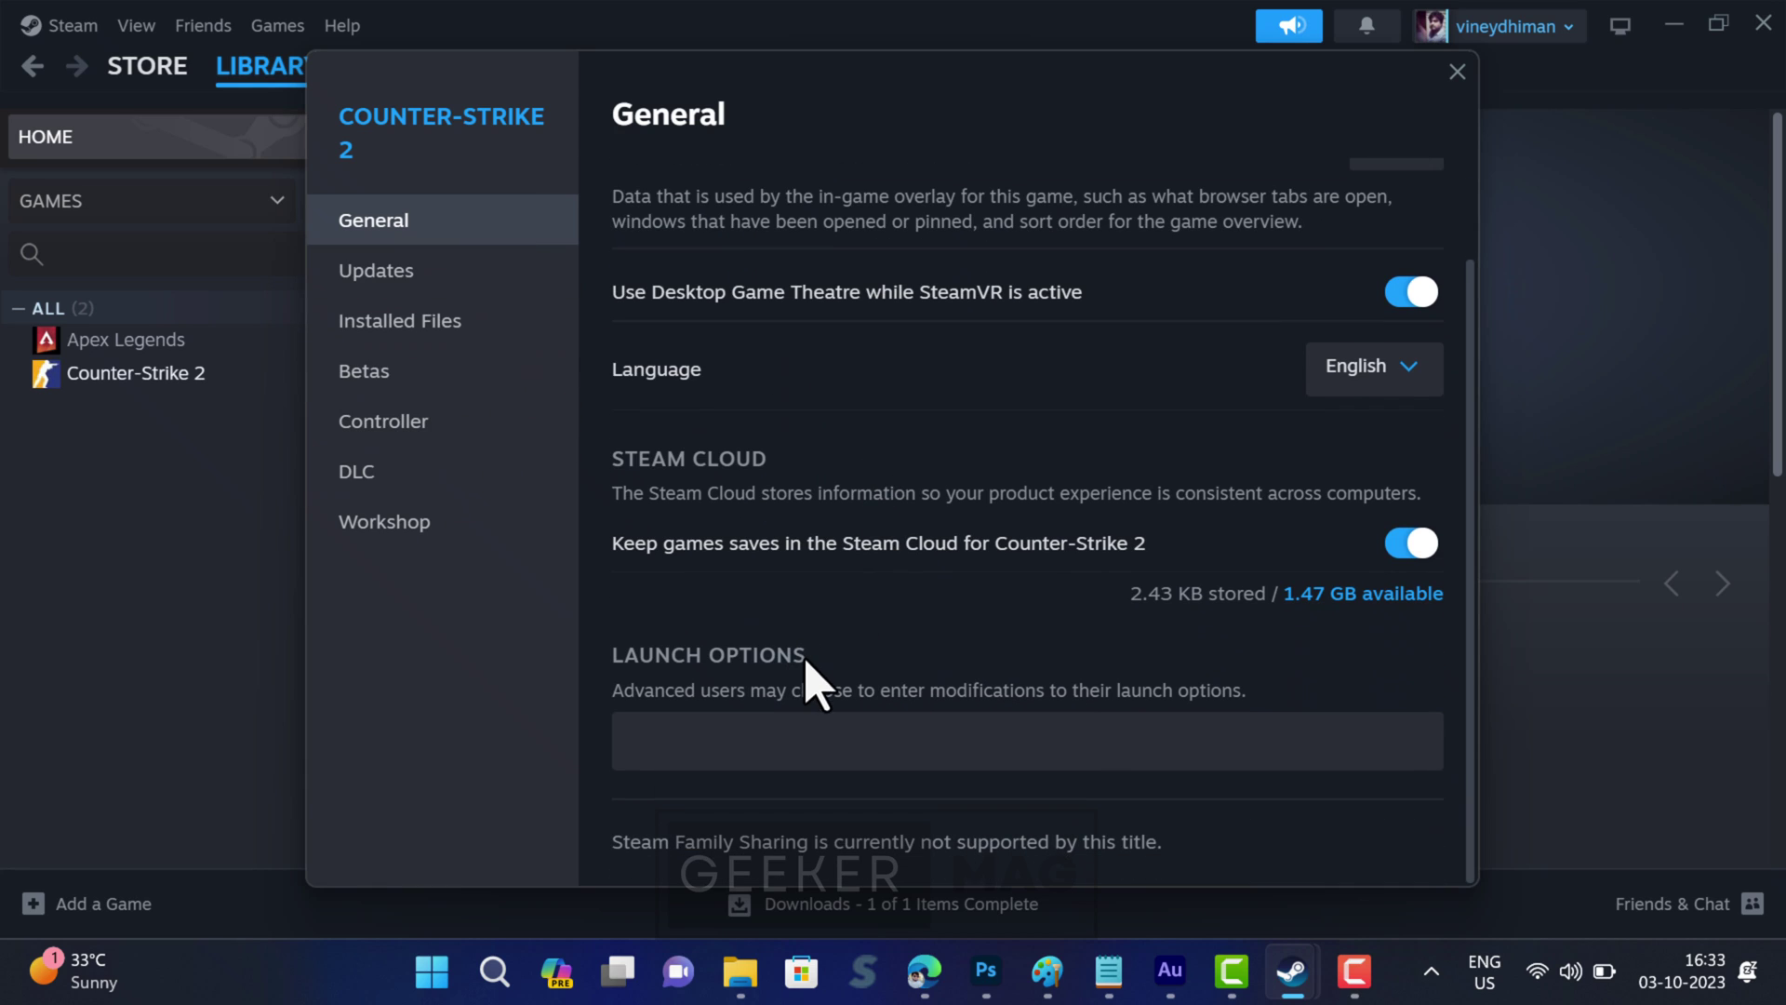
pyautogui.click(686, 744)
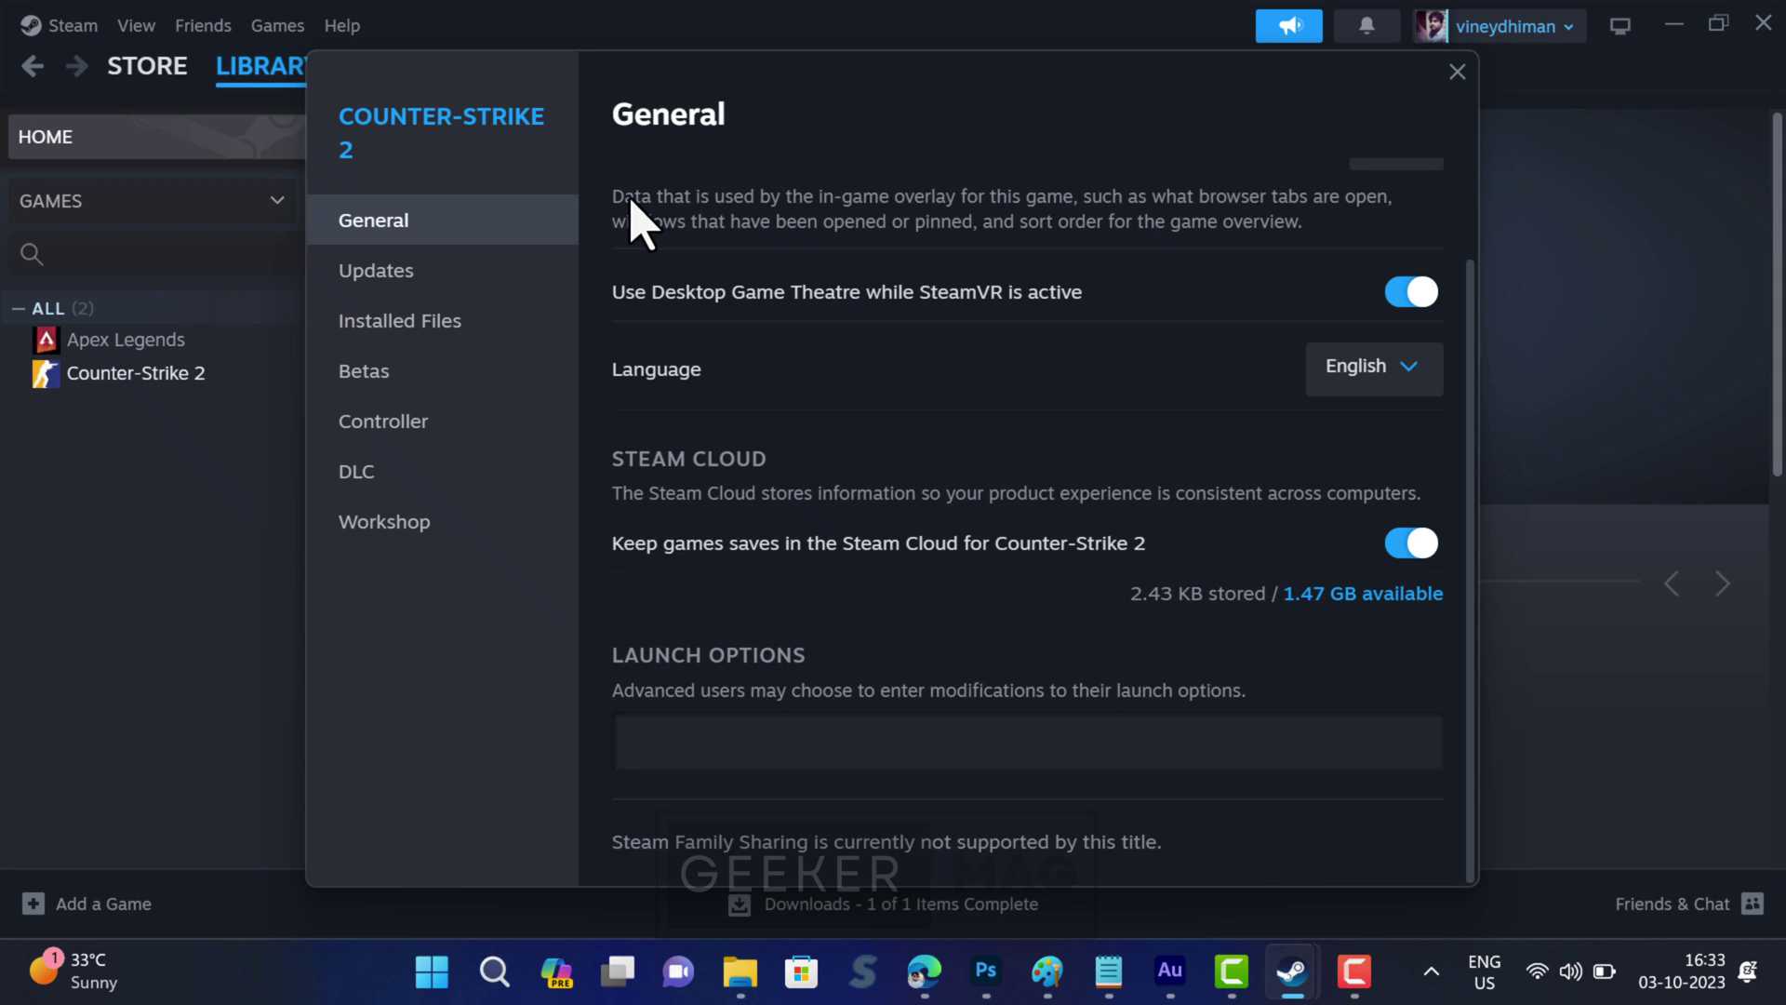
pyautogui.click(720, 745)
pyautogui.write('-allow_third_party_software')
pyautogui.click(1457, 72)
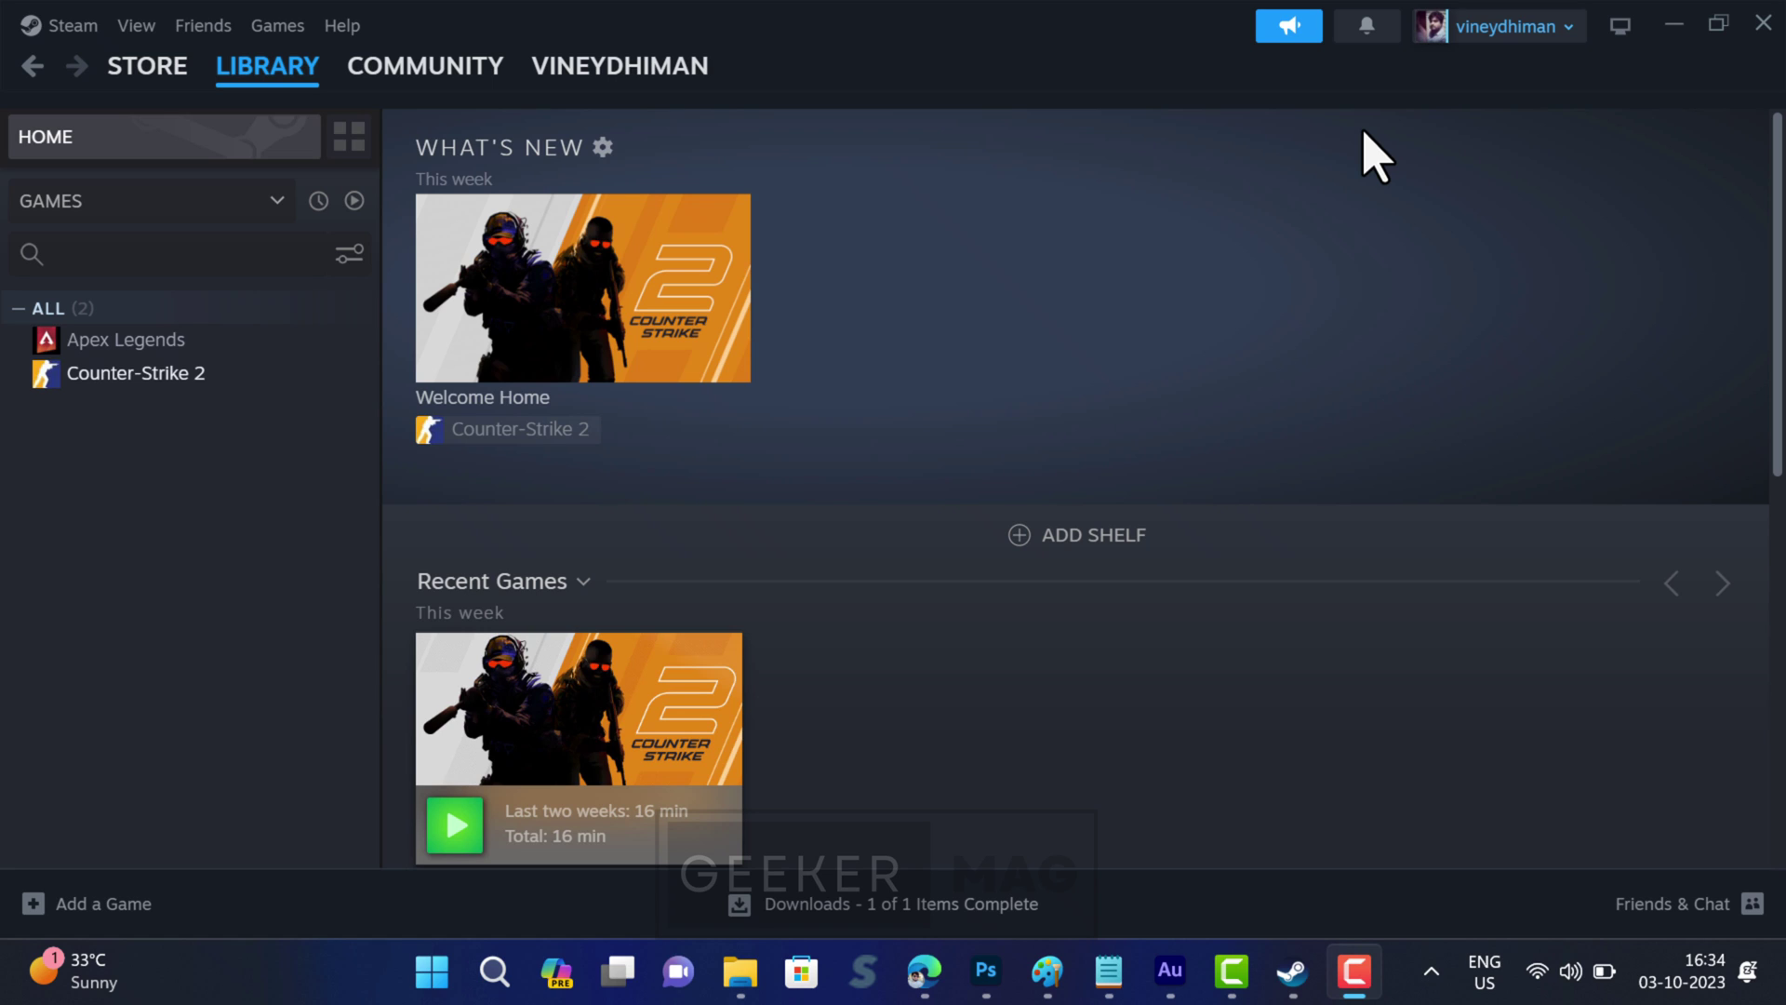
# Replace Counter-Strike 2's launch options with -w 1920 -h 1080 and close its properties.
pyautogui.rightClick(186, 375)
pyautogui.click(289, 591)
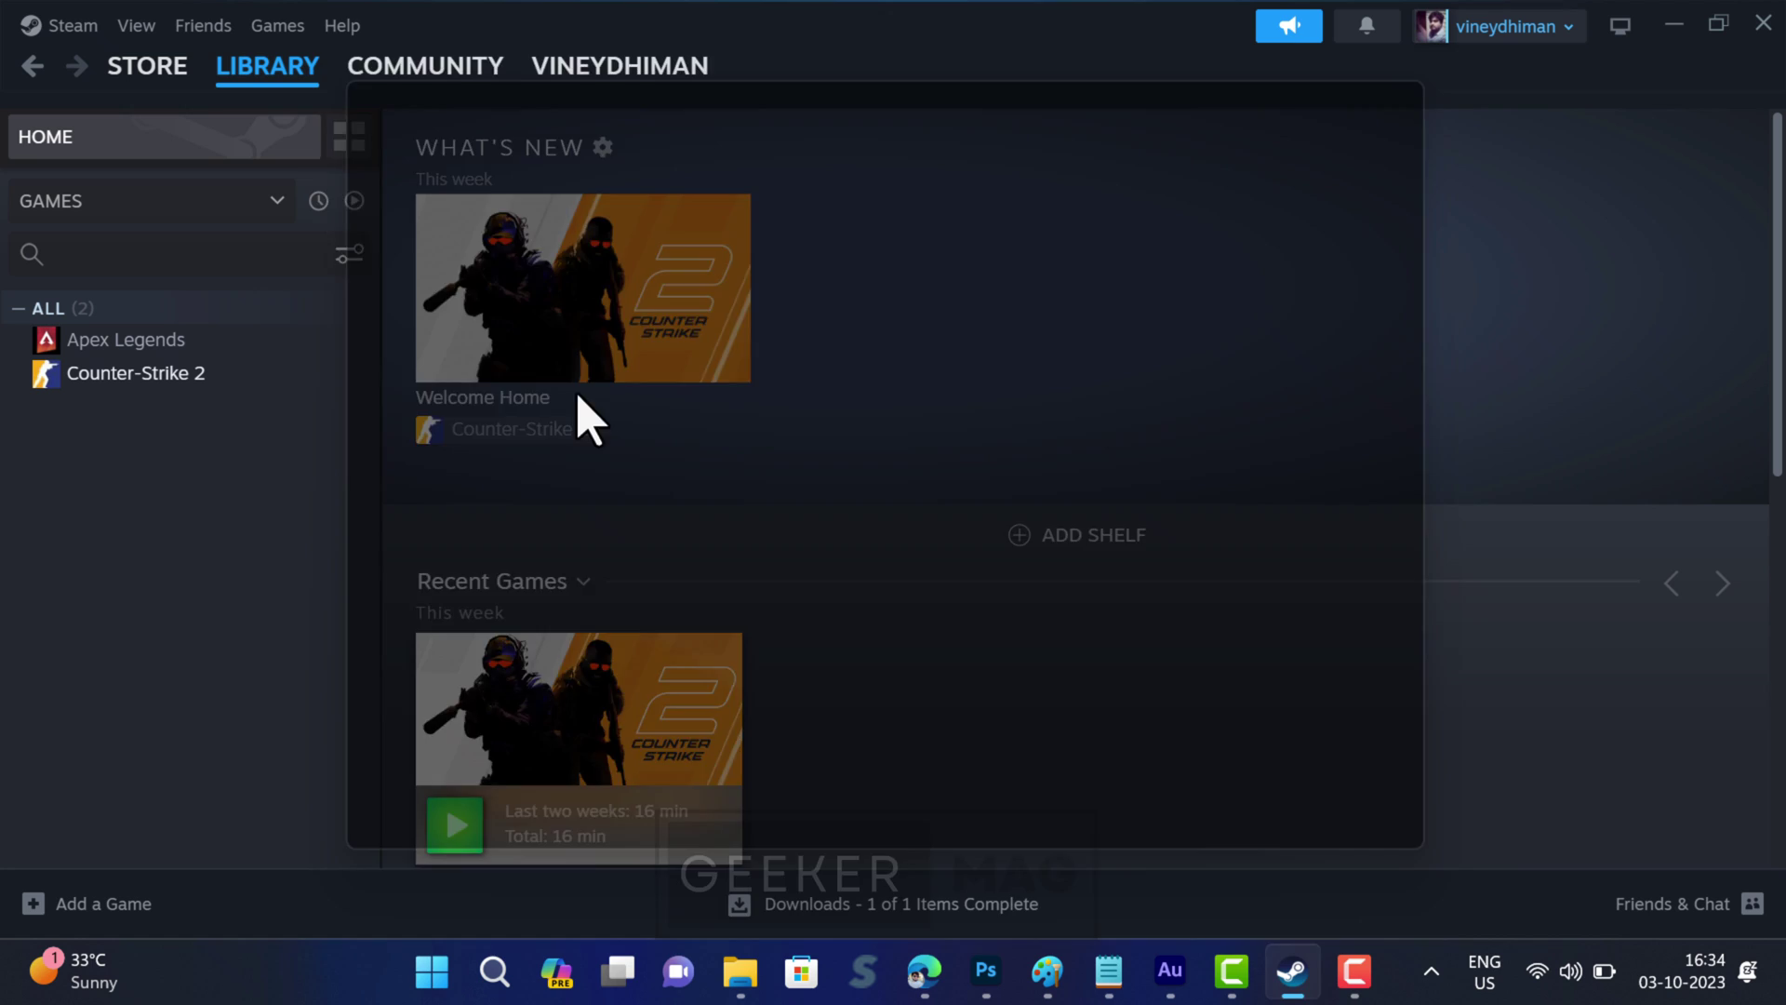
pyautogui.moveTo(895, 849); pyautogui.dragTo(572, 884)
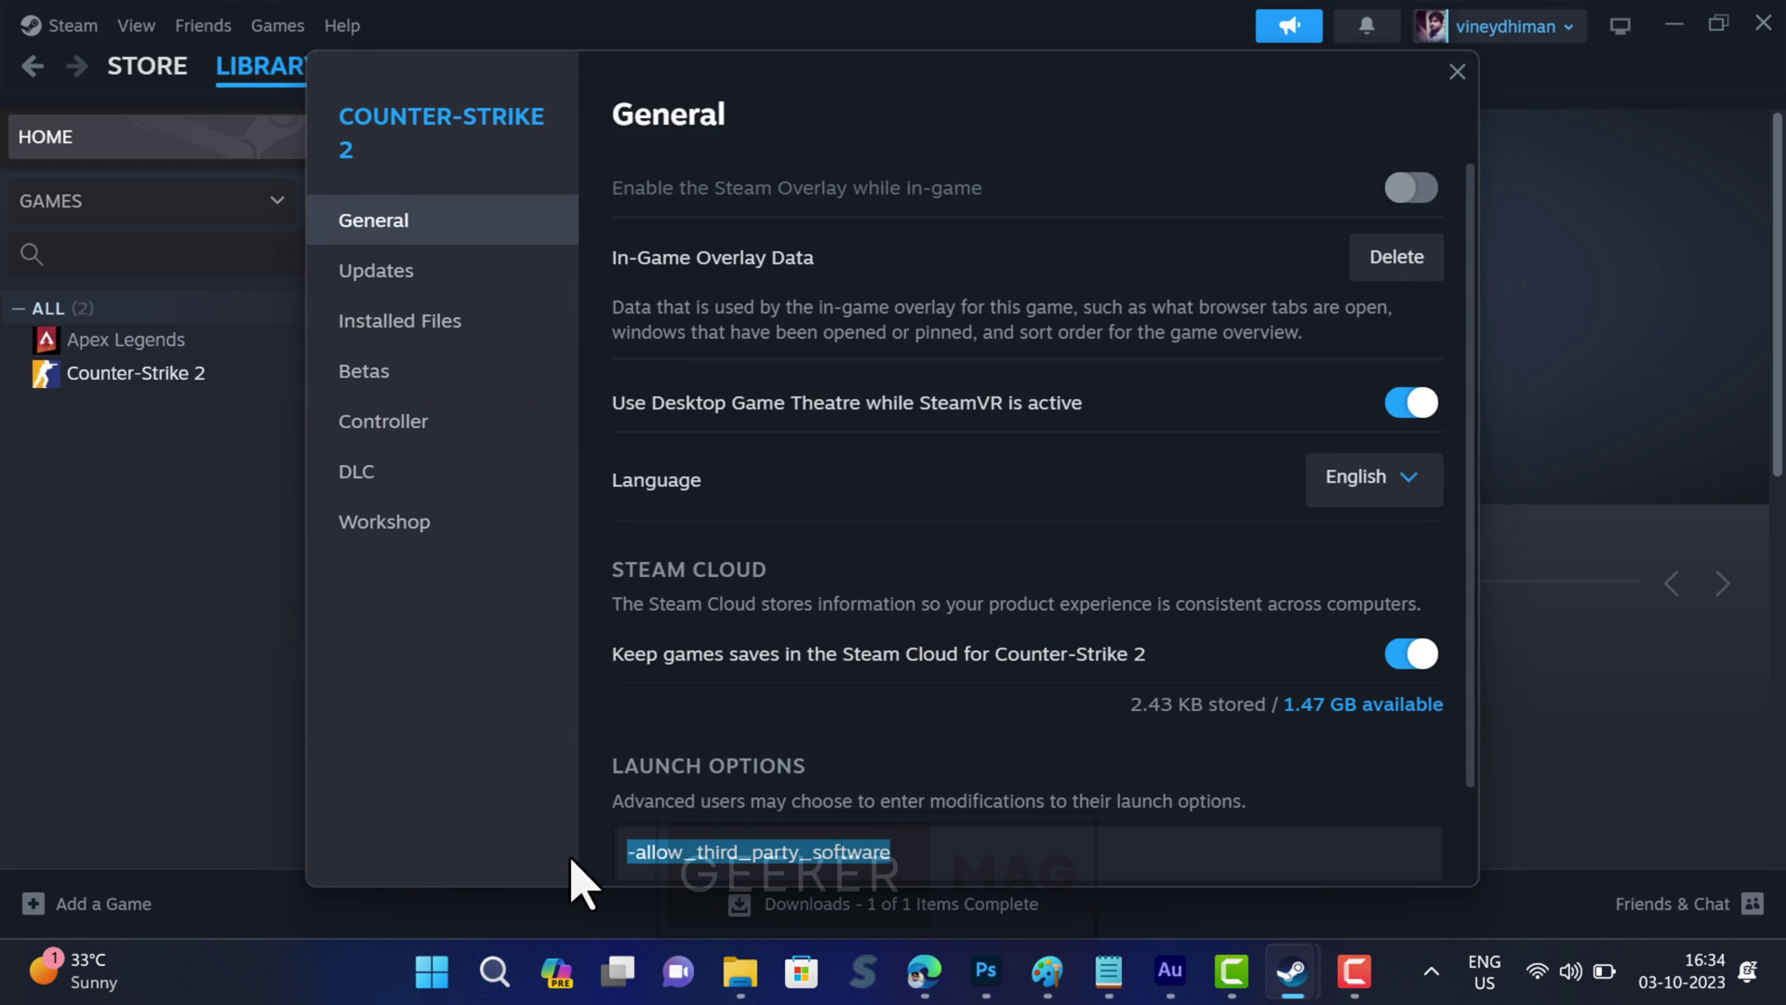
pyautogui.write('-w 1920 -h 1080')
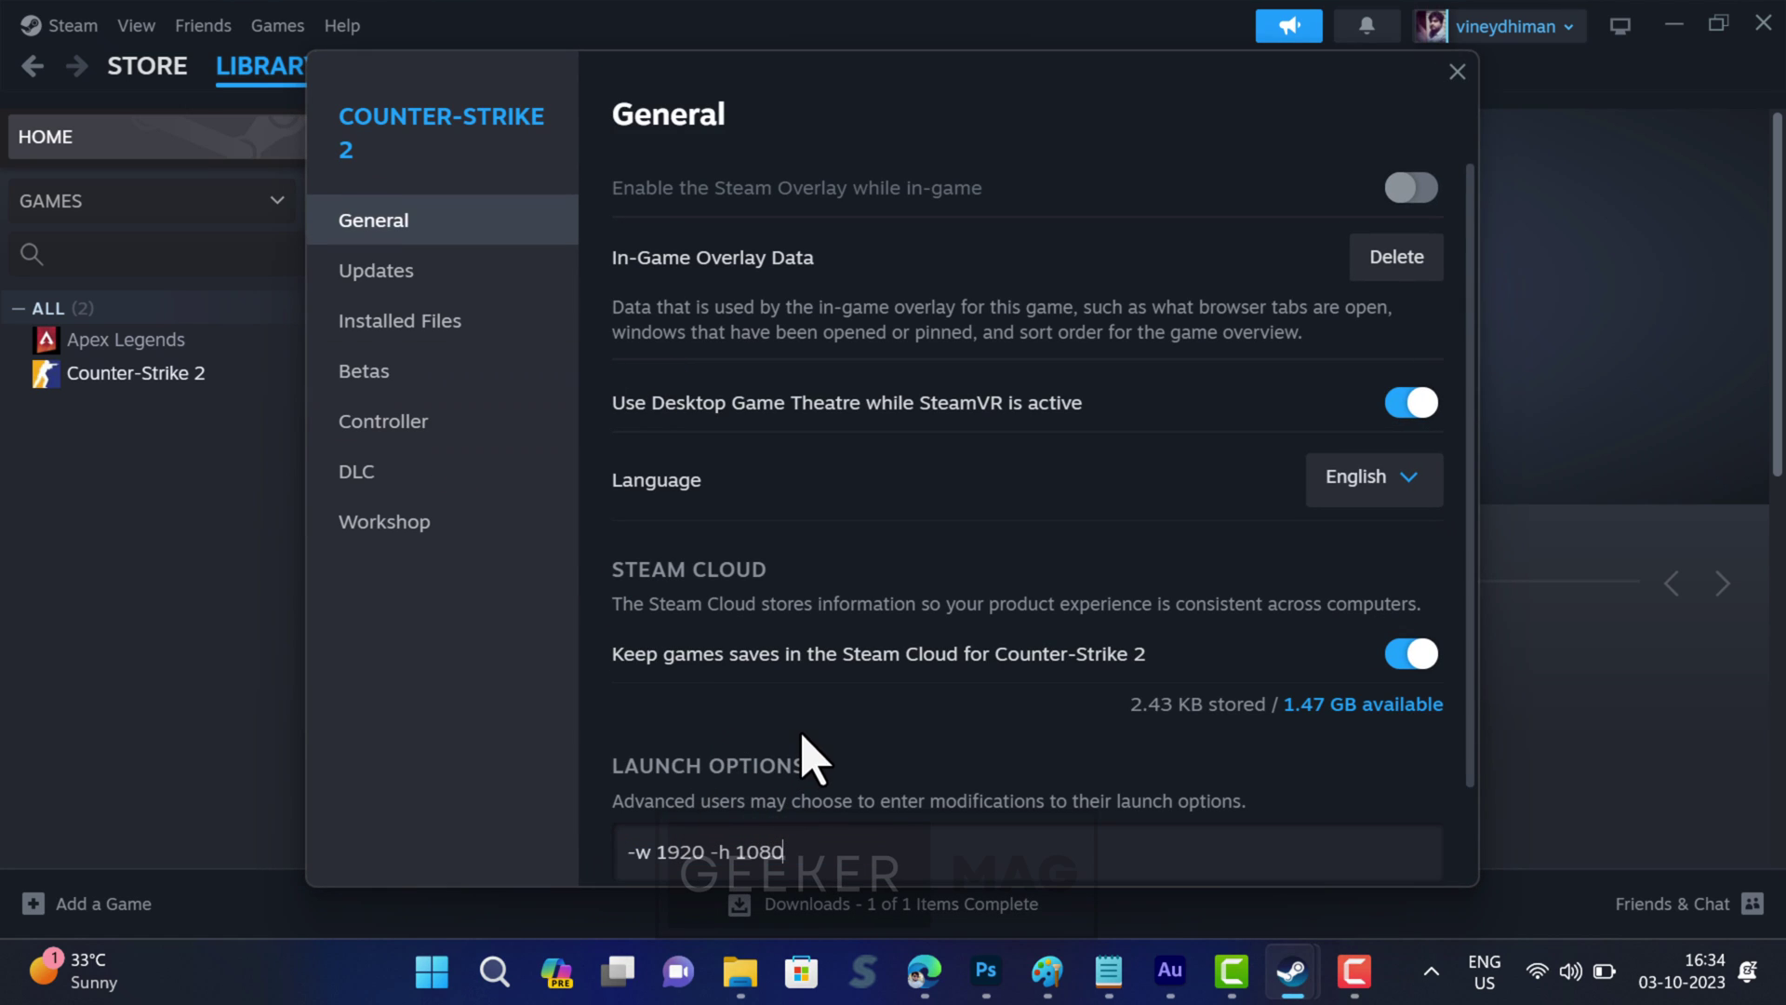
pyautogui.press('Escape')
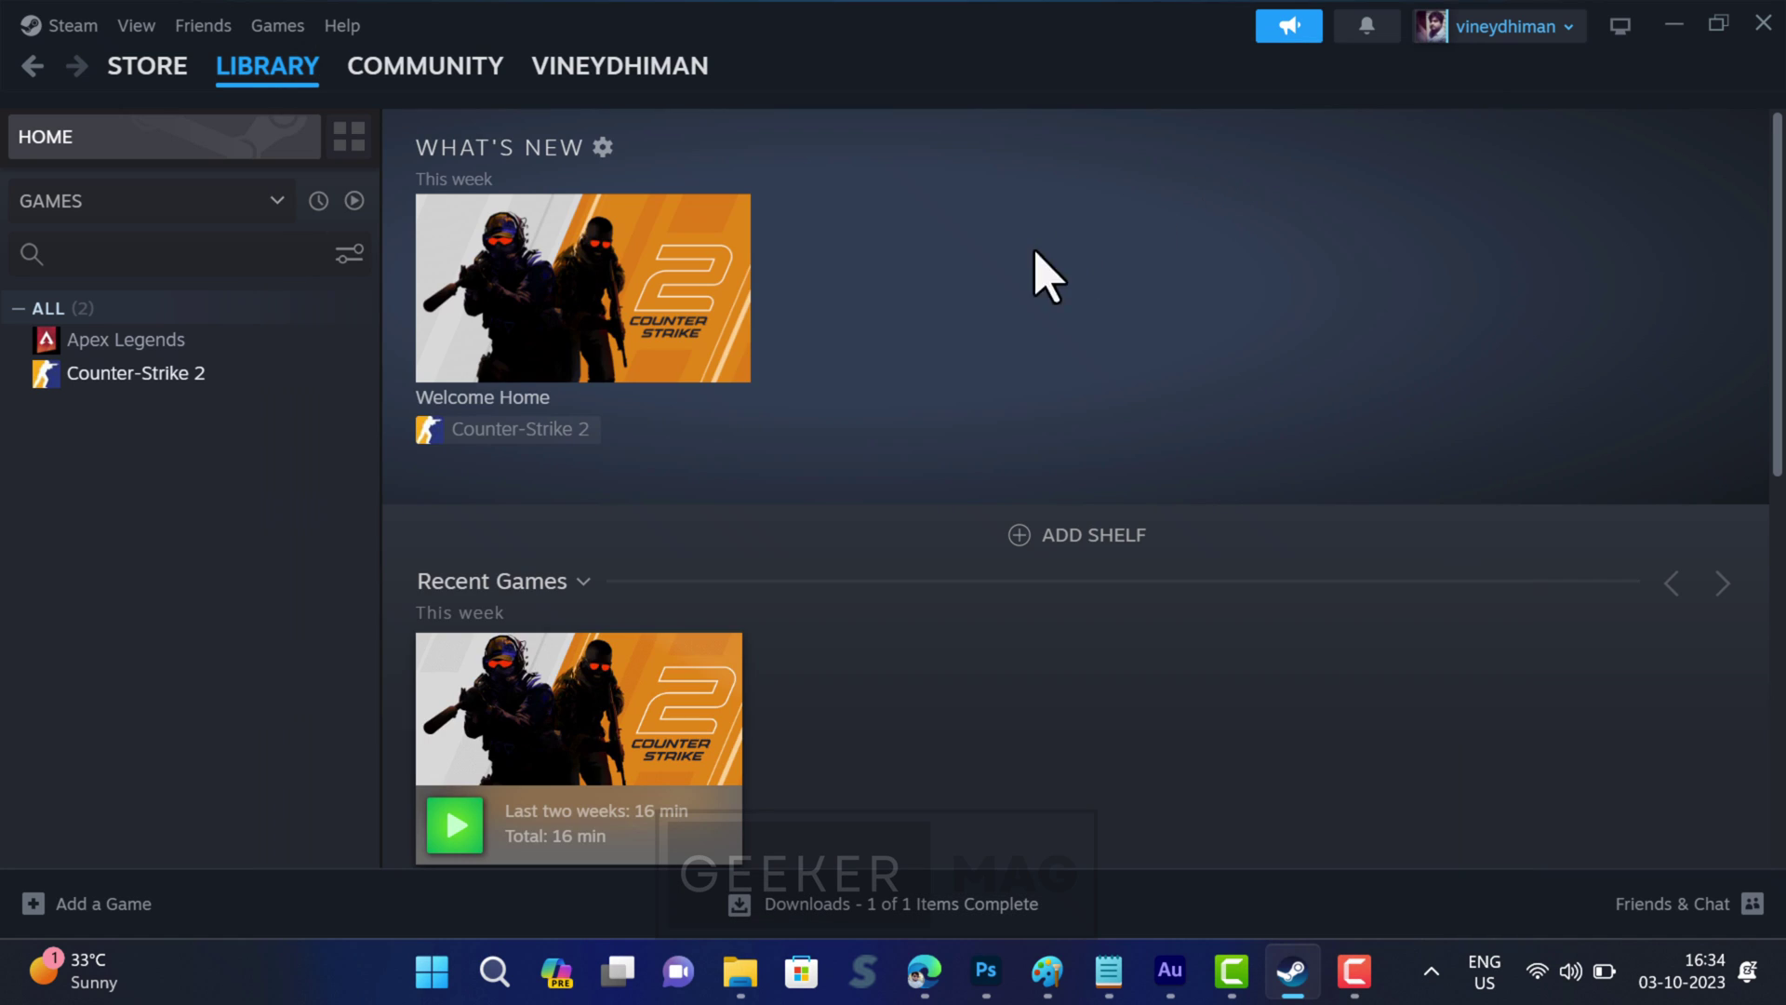
# Reopen Counter-Strike 2's properties and replace its launch options with -high -threads n -no-browser.
pyautogui.rightClick(232, 376)
pyautogui.click(345, 604)
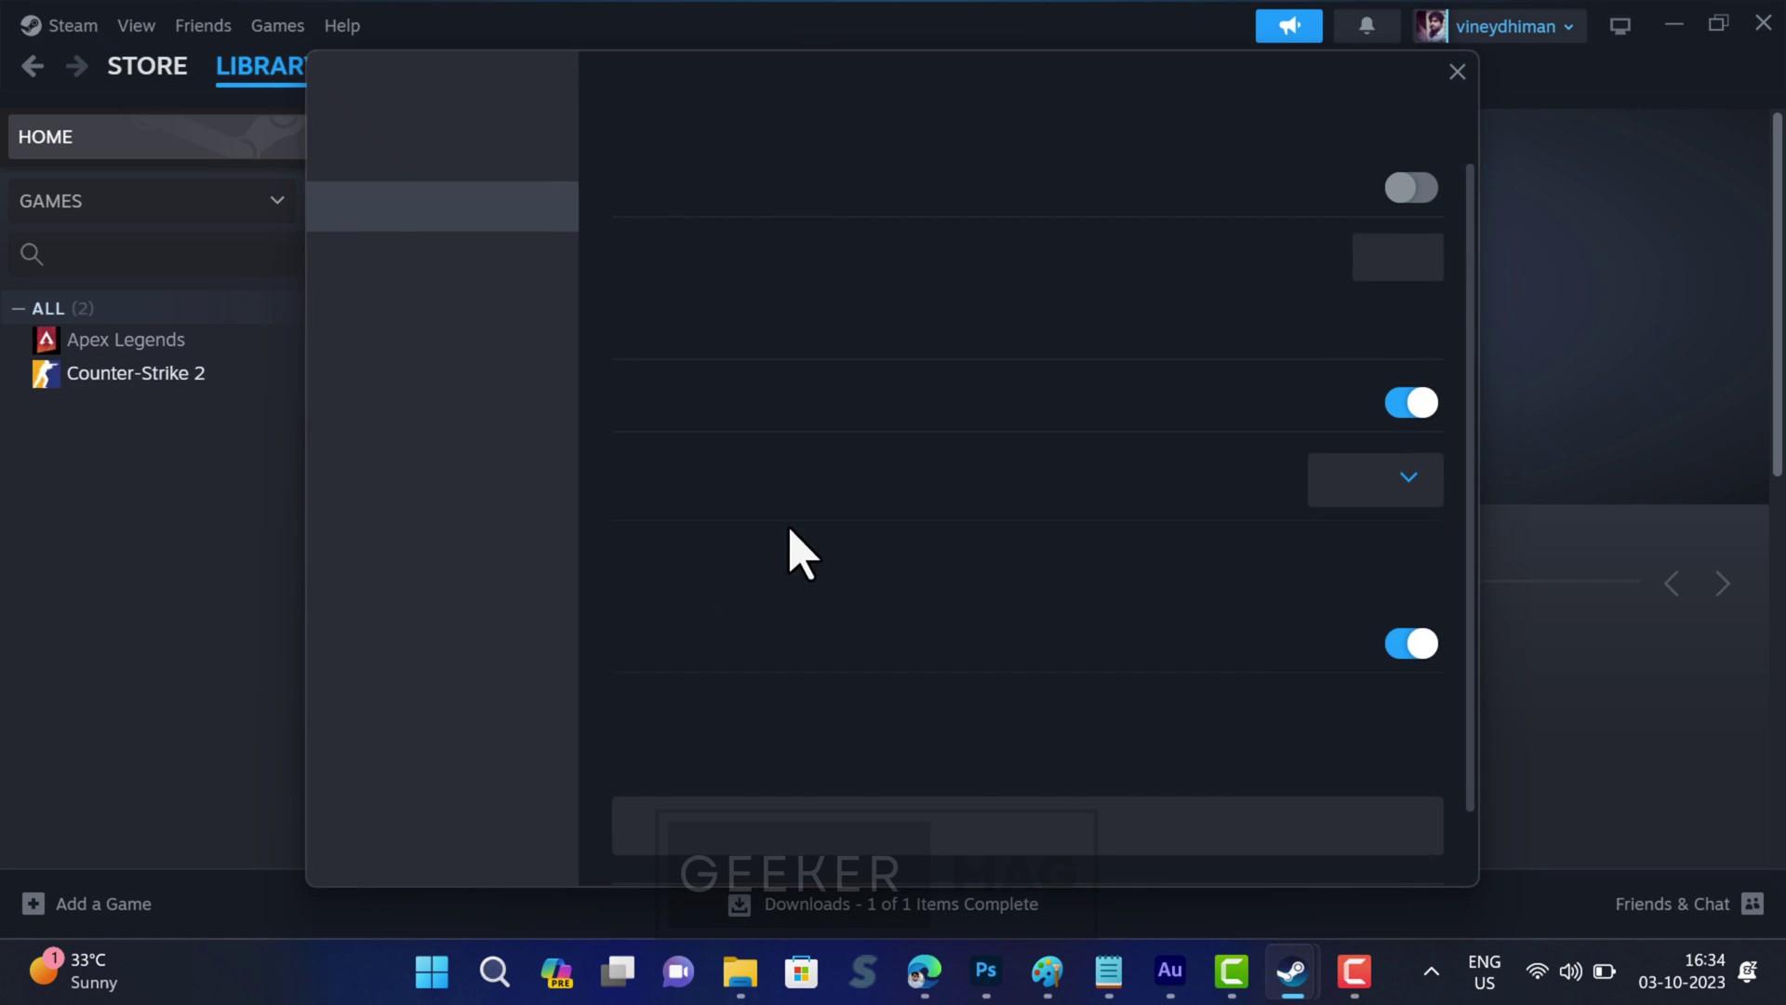
pyautogui.scroll(-1, 829, 670)
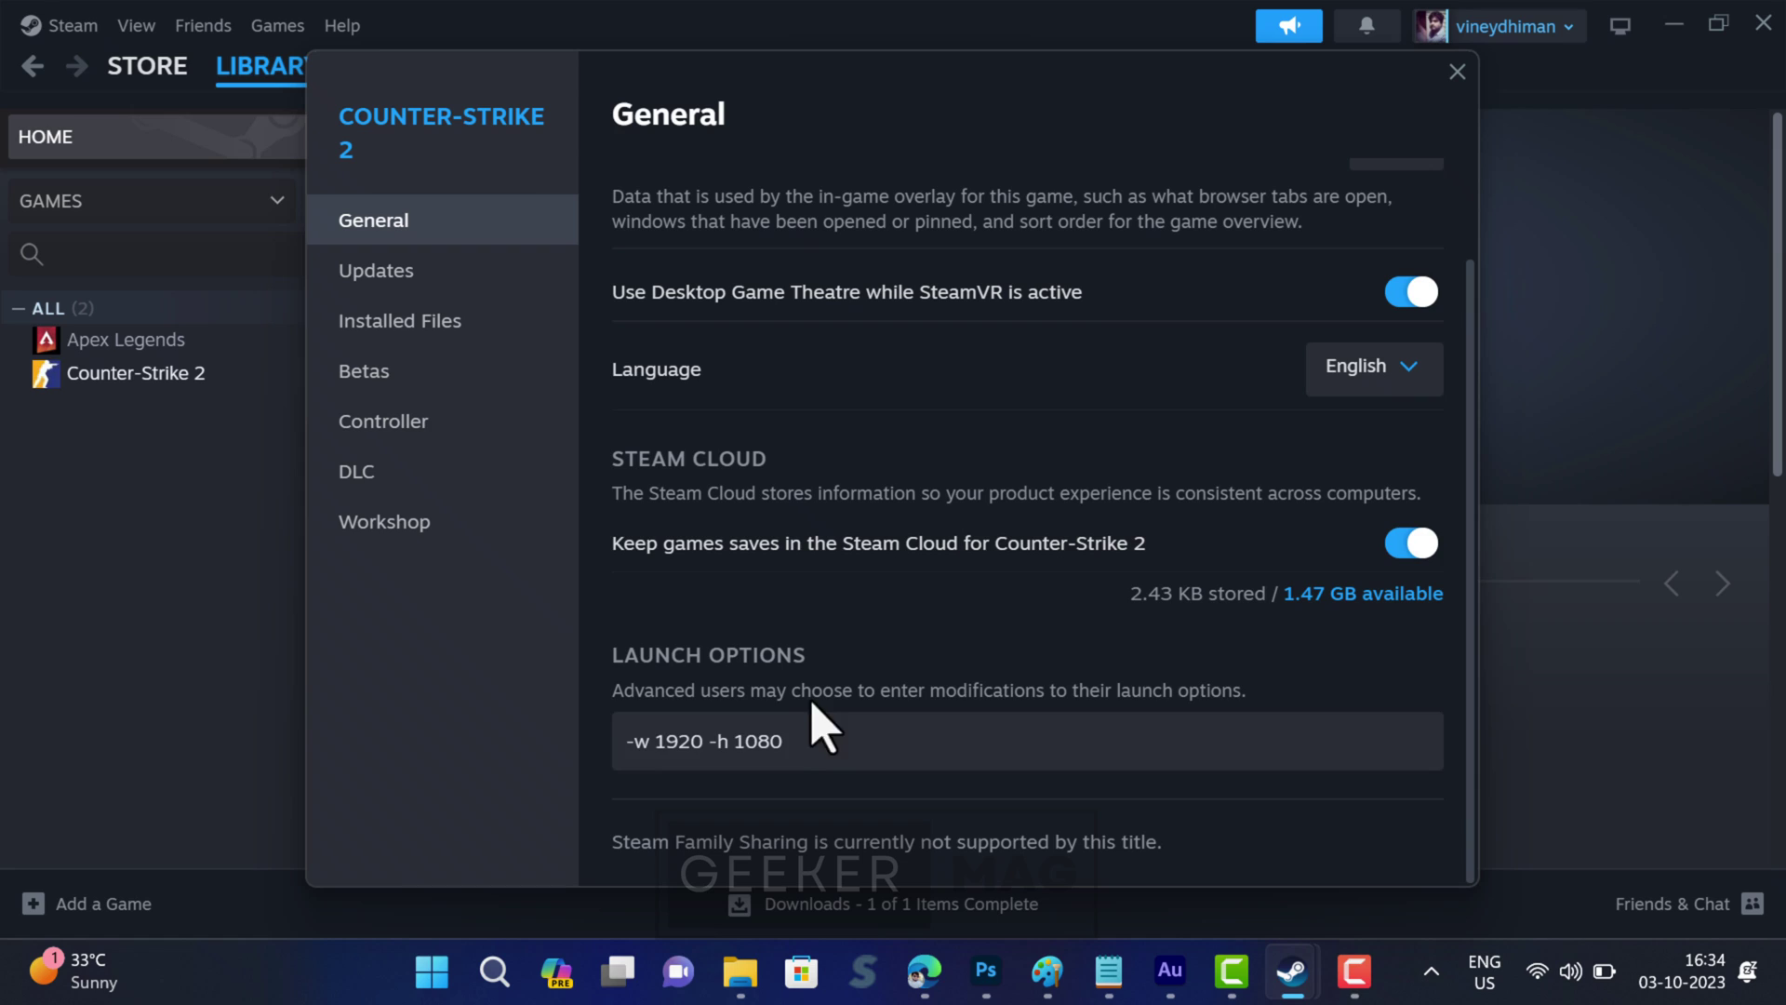
pyautogui.tripleClick(756, 749)
pyautogui.write('-high -threads n -no-browser')
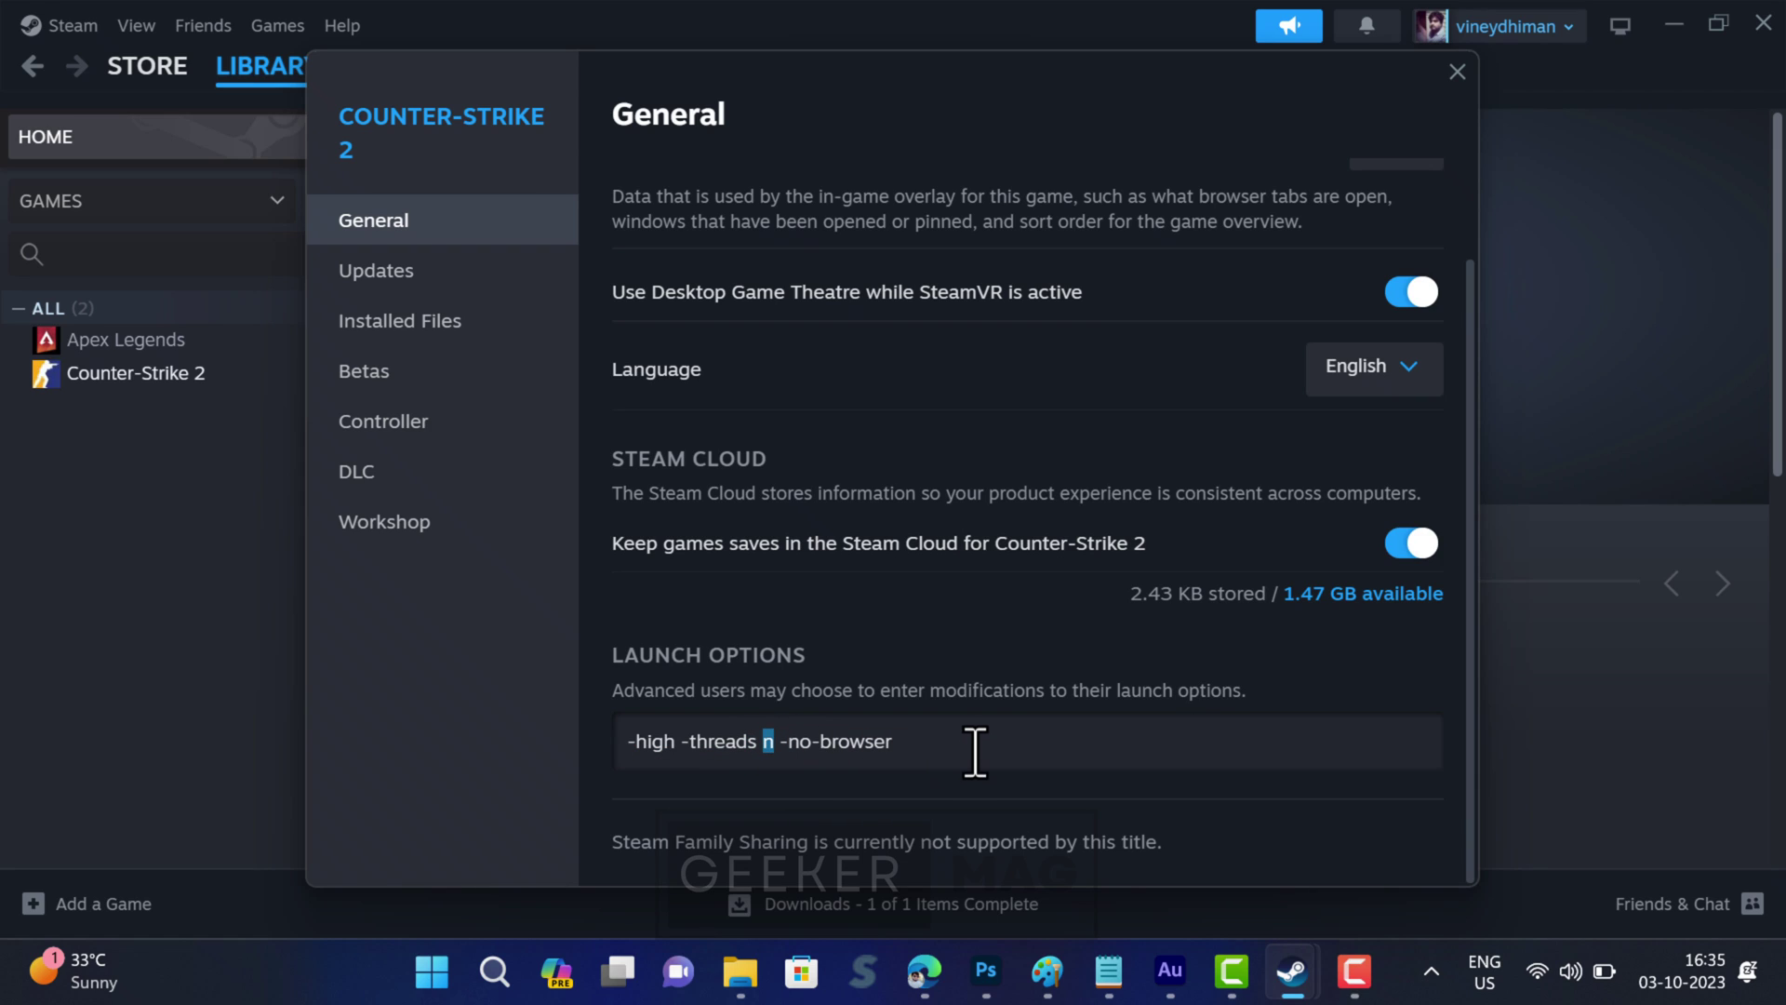
# Check the CPU's logical processor count in Task Manager and set the -threads value in Counter-Strike 2's launch options to 8.
pyautogui.click(329, 983)
pyautogui.rightClick(328, 983)
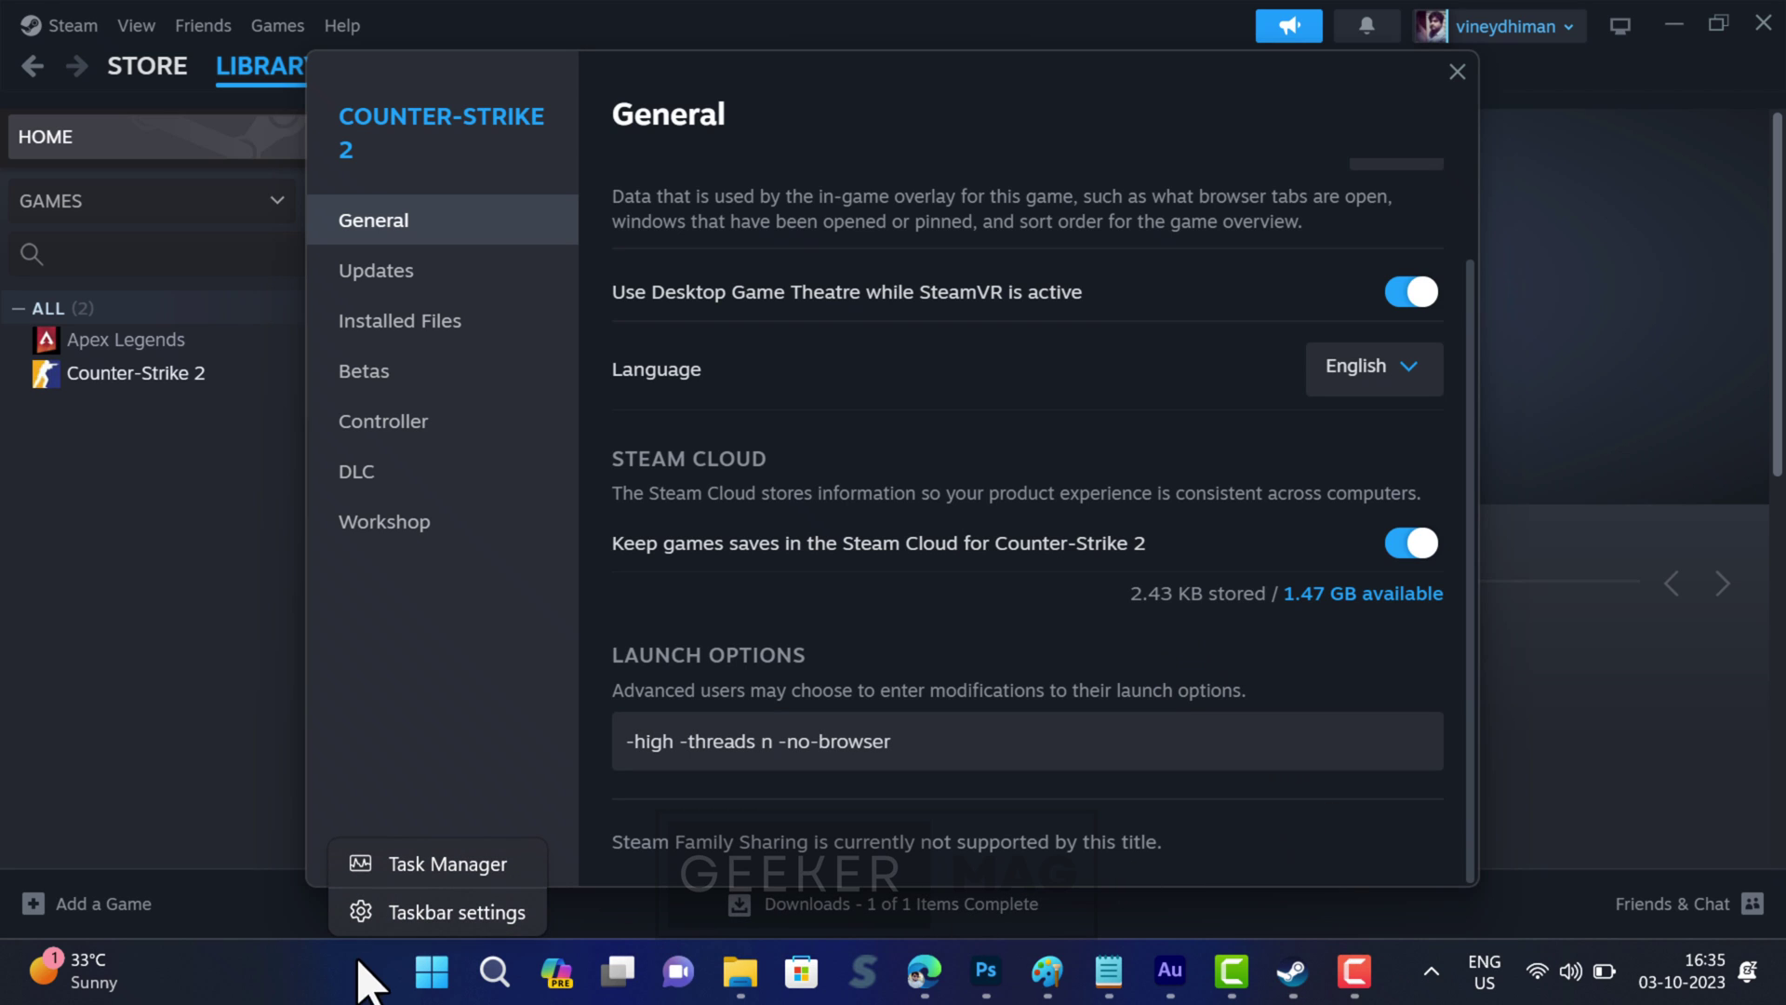
pyautogui.click(441, 879)
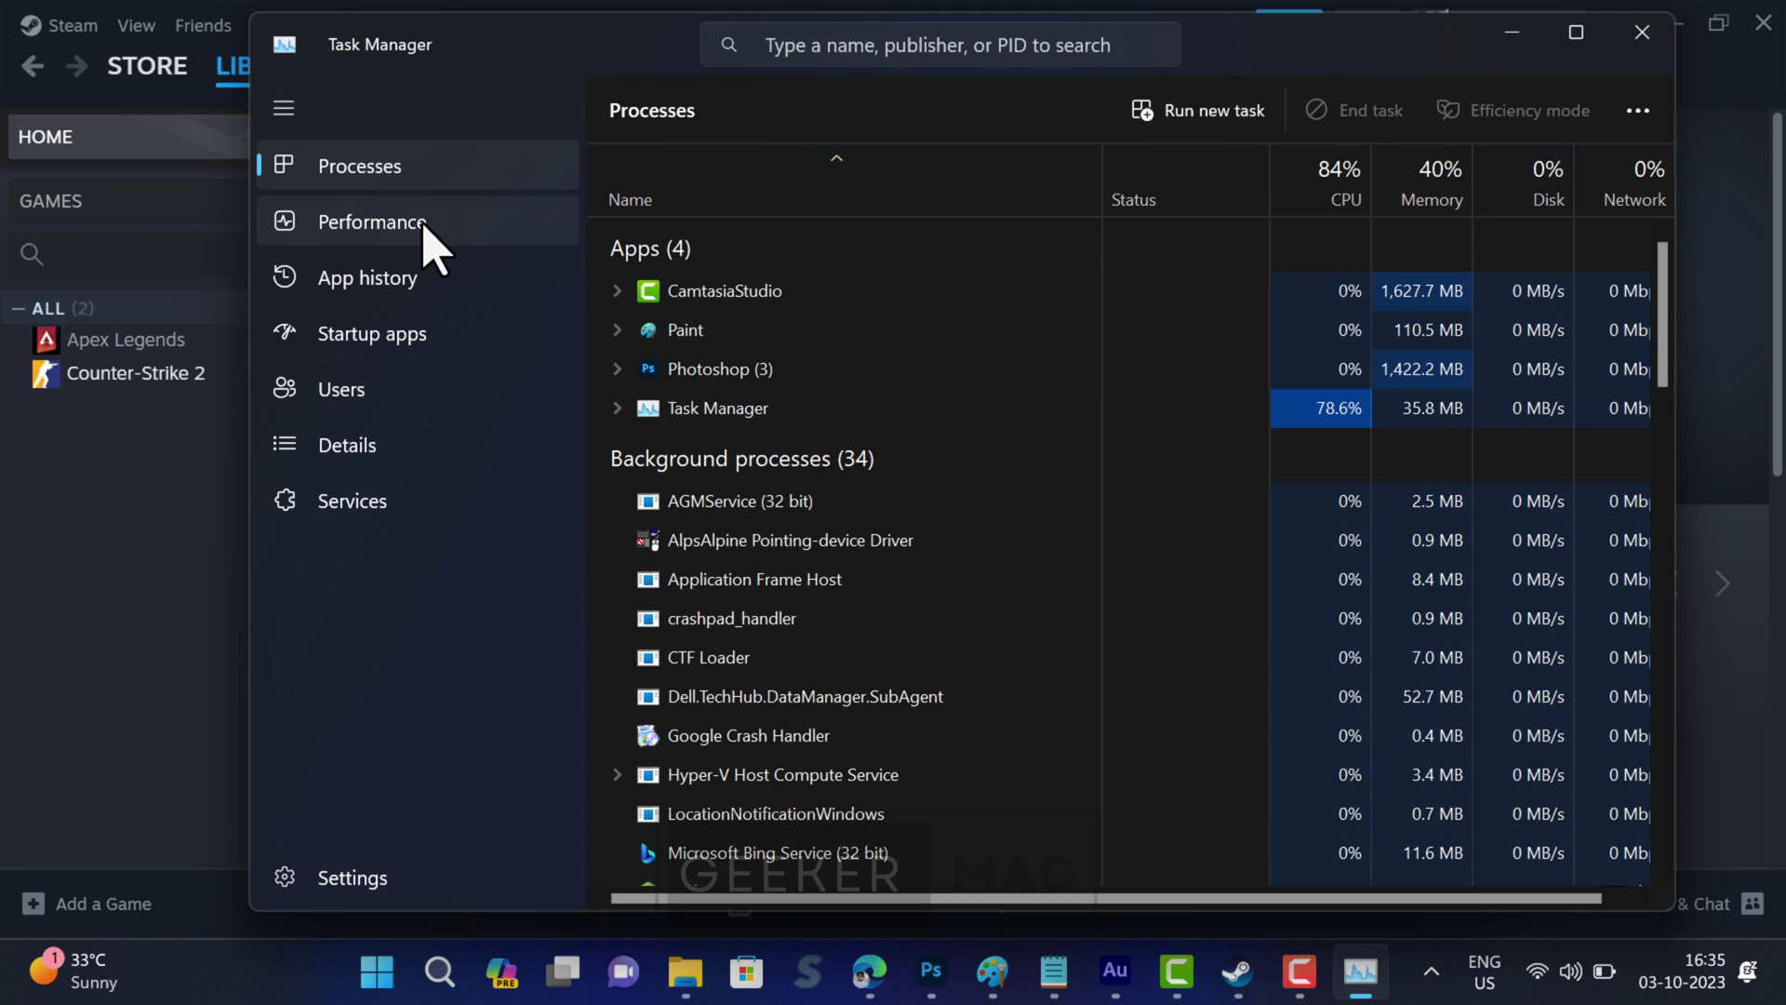
pyautogui.click(423, 244)
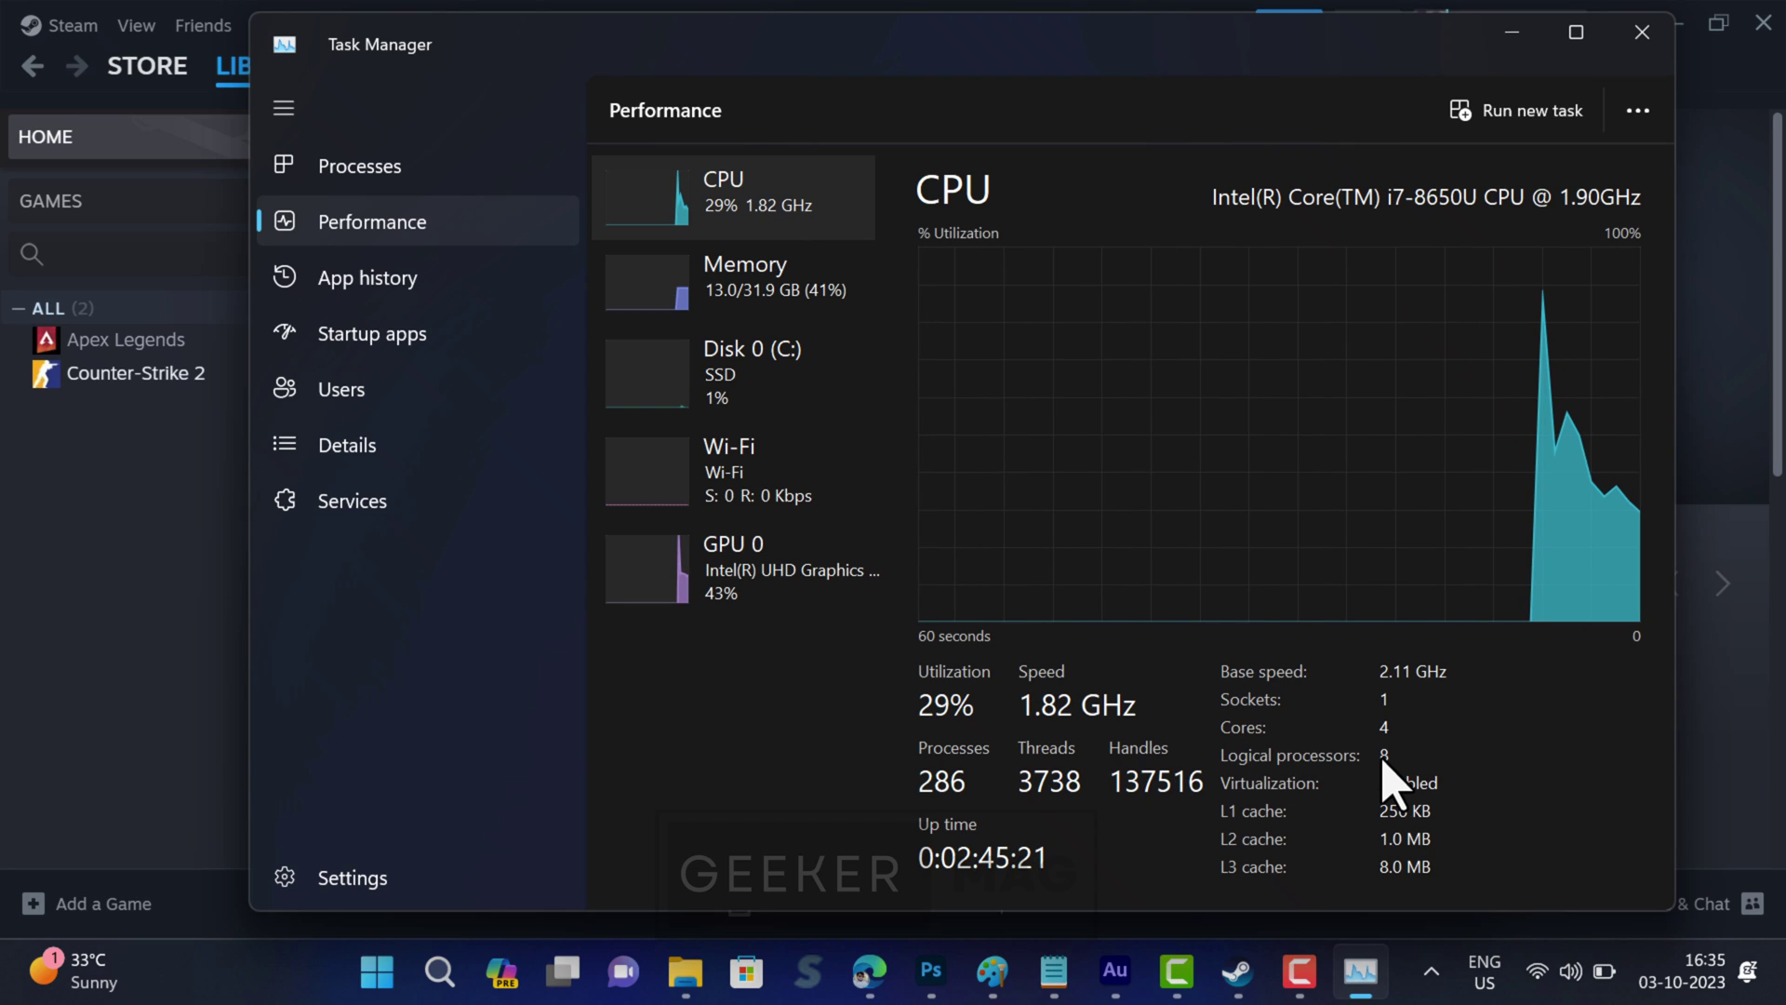
pyautogui.click(1513, 37)
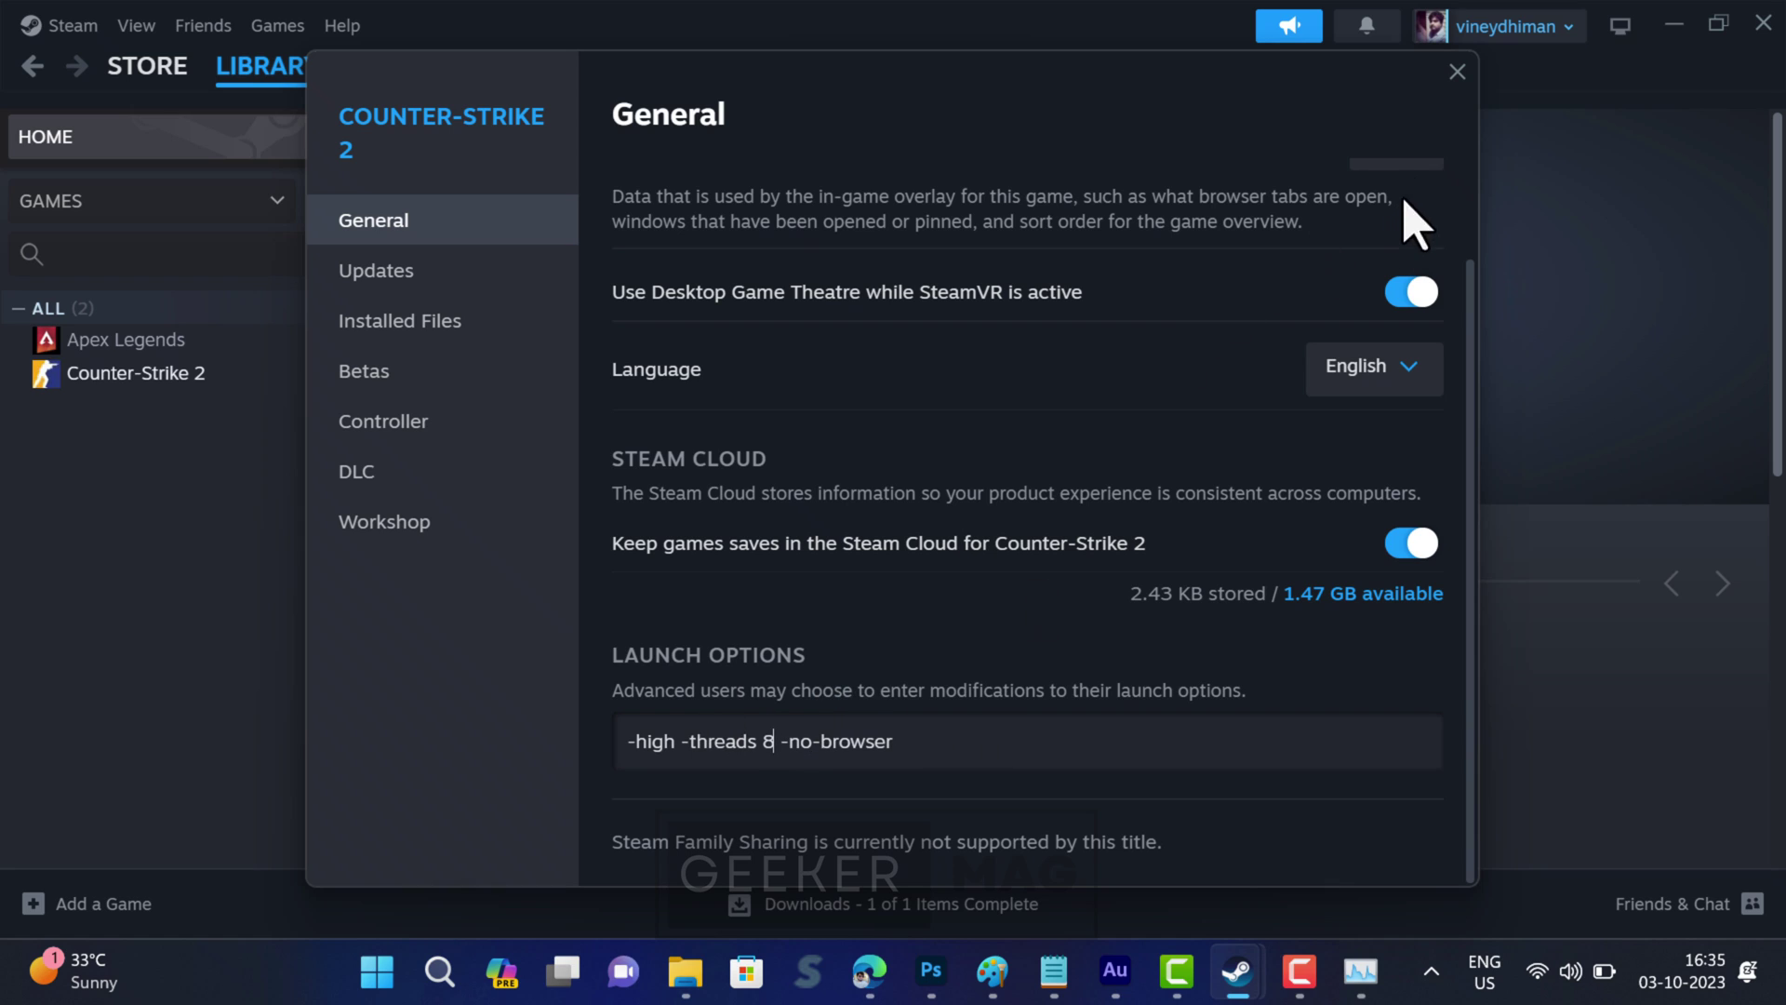
pyautogui.click(1457, 73)
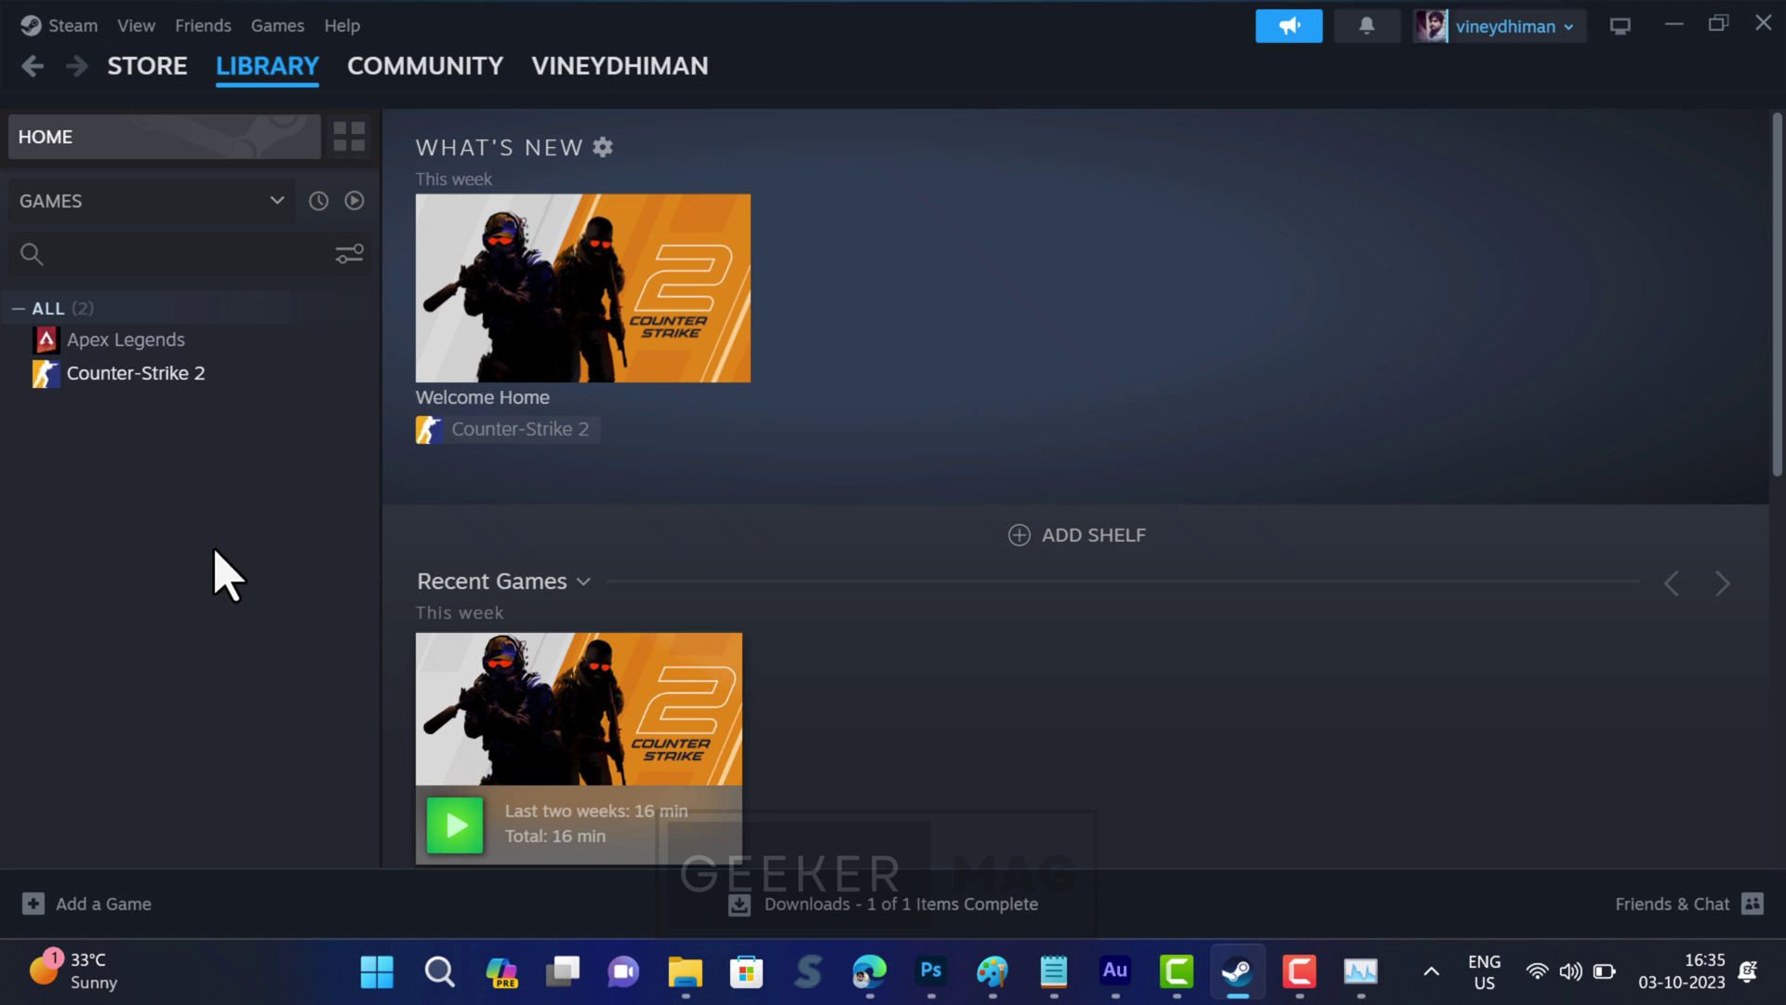
# Replace Counter-Strike 2's launch options with -force-opengl and close its properties.
pyautogui.rightClick(216, 383)
pyautogui.click(313, 605)
pyautogui.moveTo(912, 849); pyautogui.dragTo(550, 849)
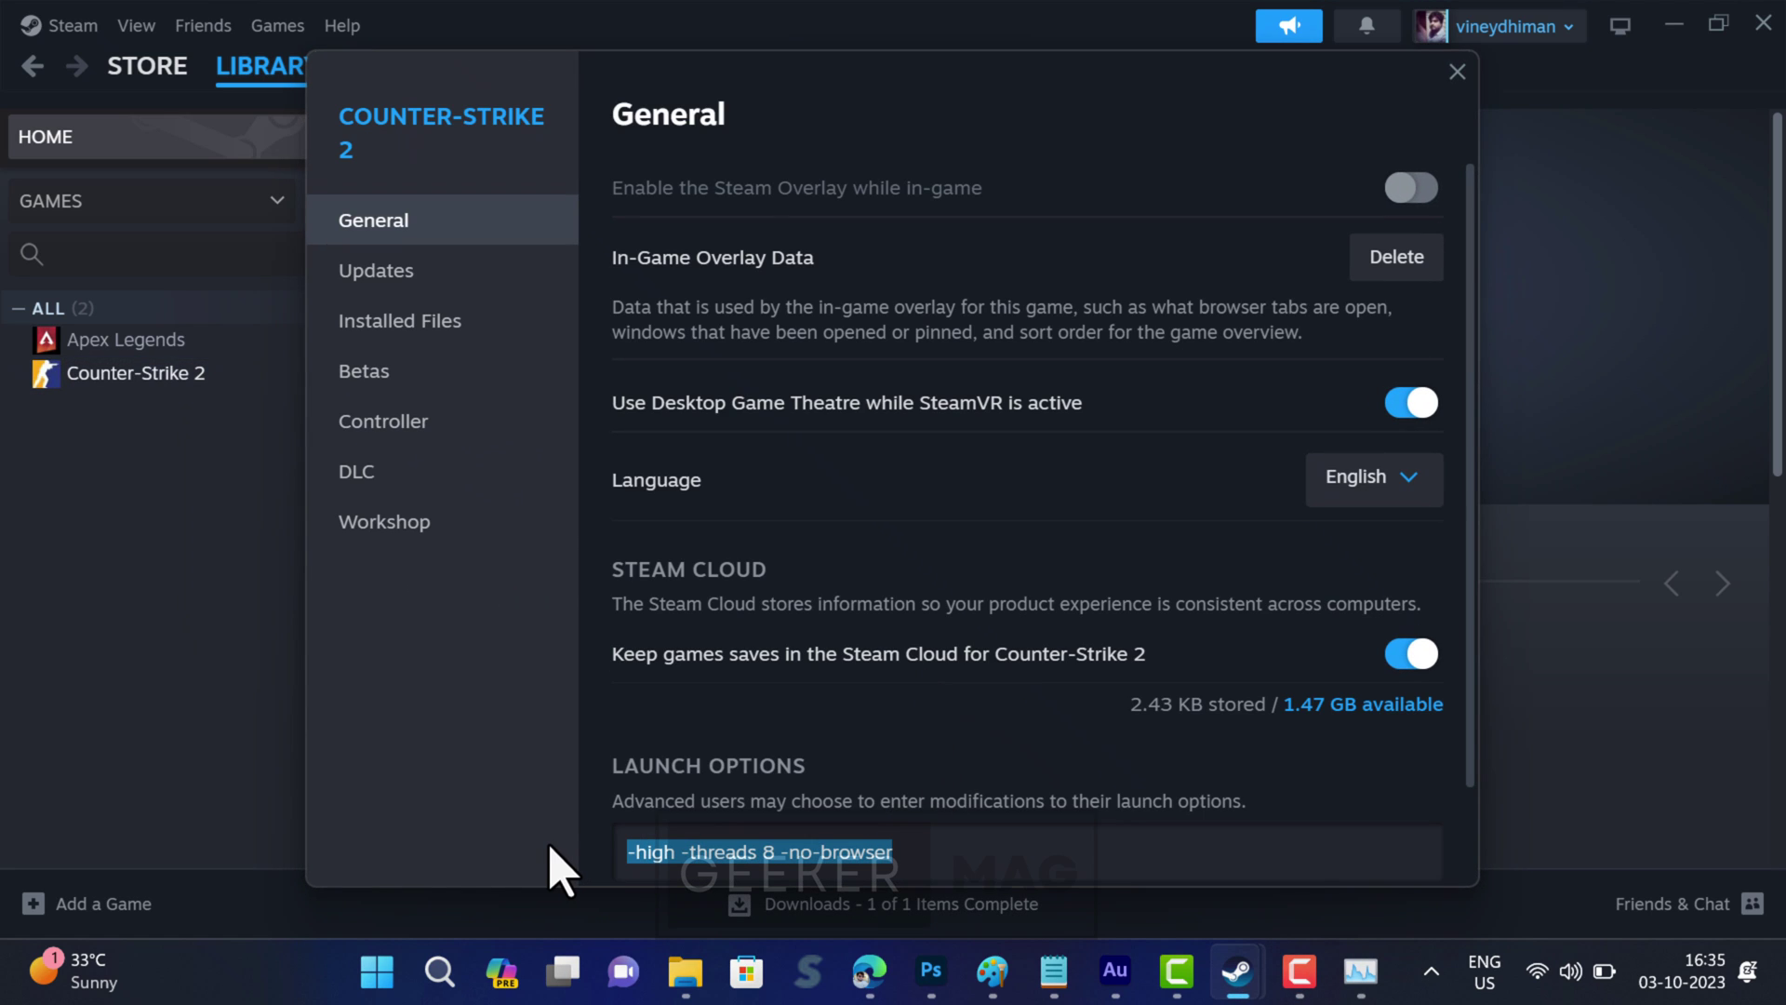
pyautogui.write('-force-opengl')
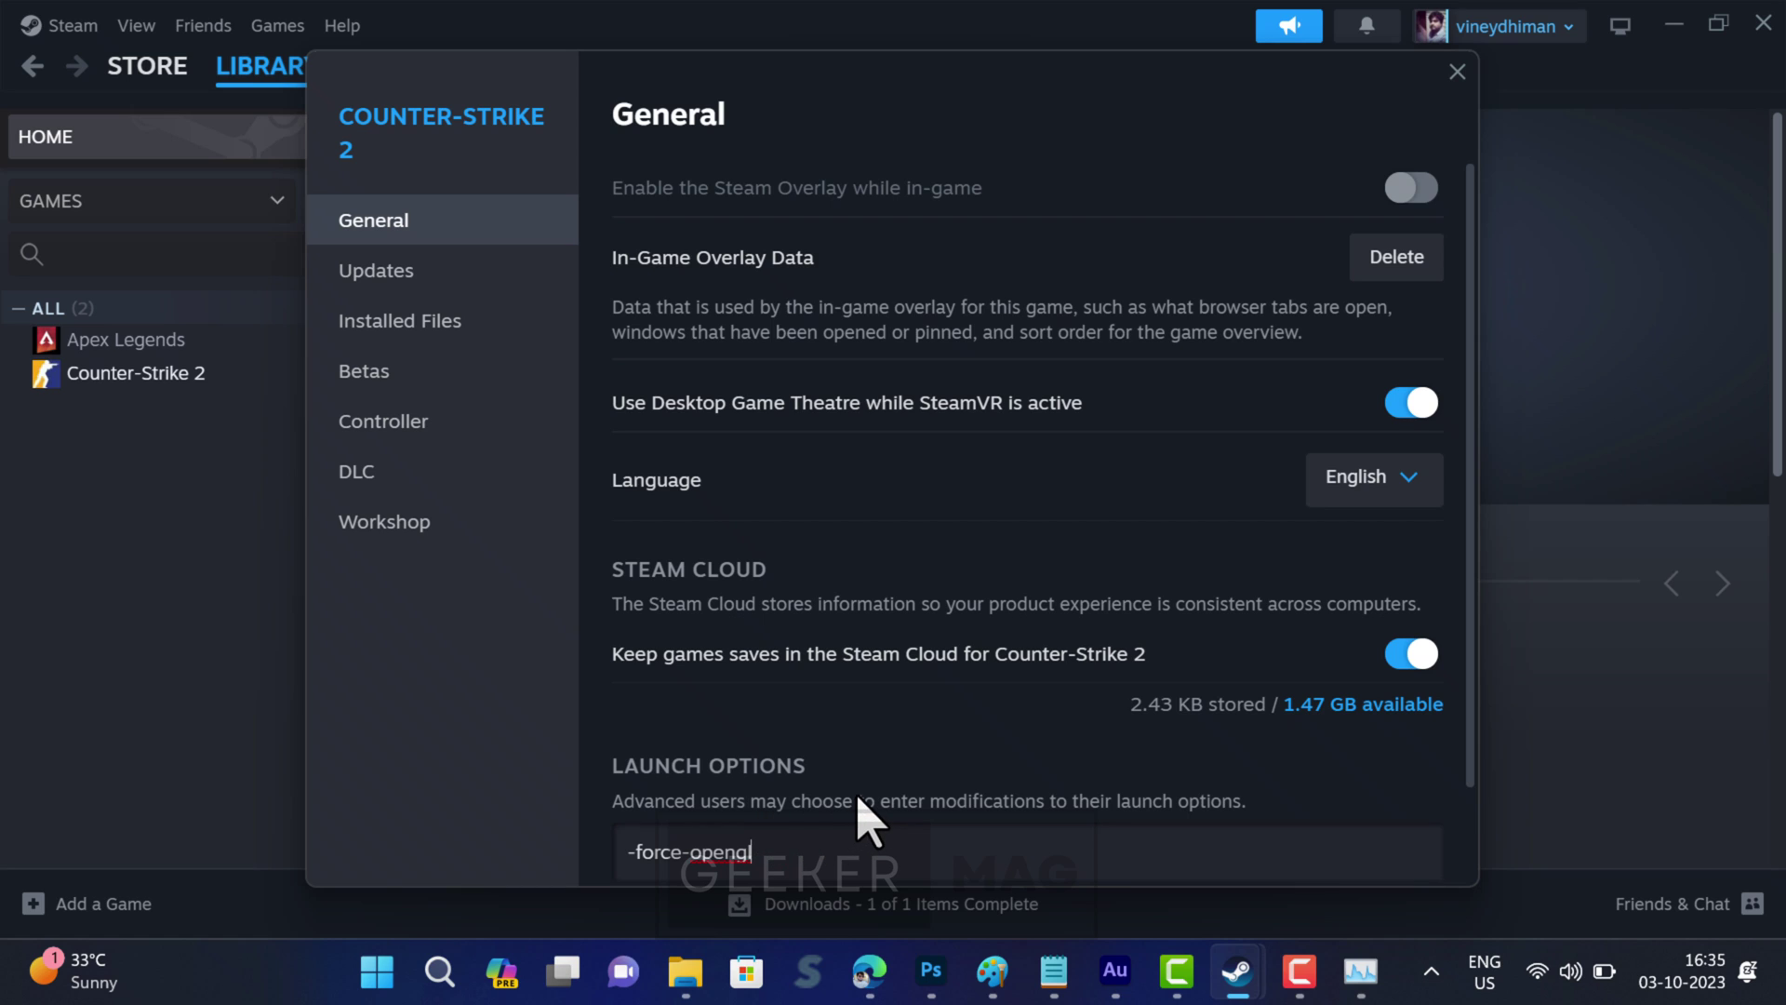
pyautogui.scroll(-1, 847, 795)
pyautogui.scroll(2, 845, 791)
pyautogui.click(1457, 72)
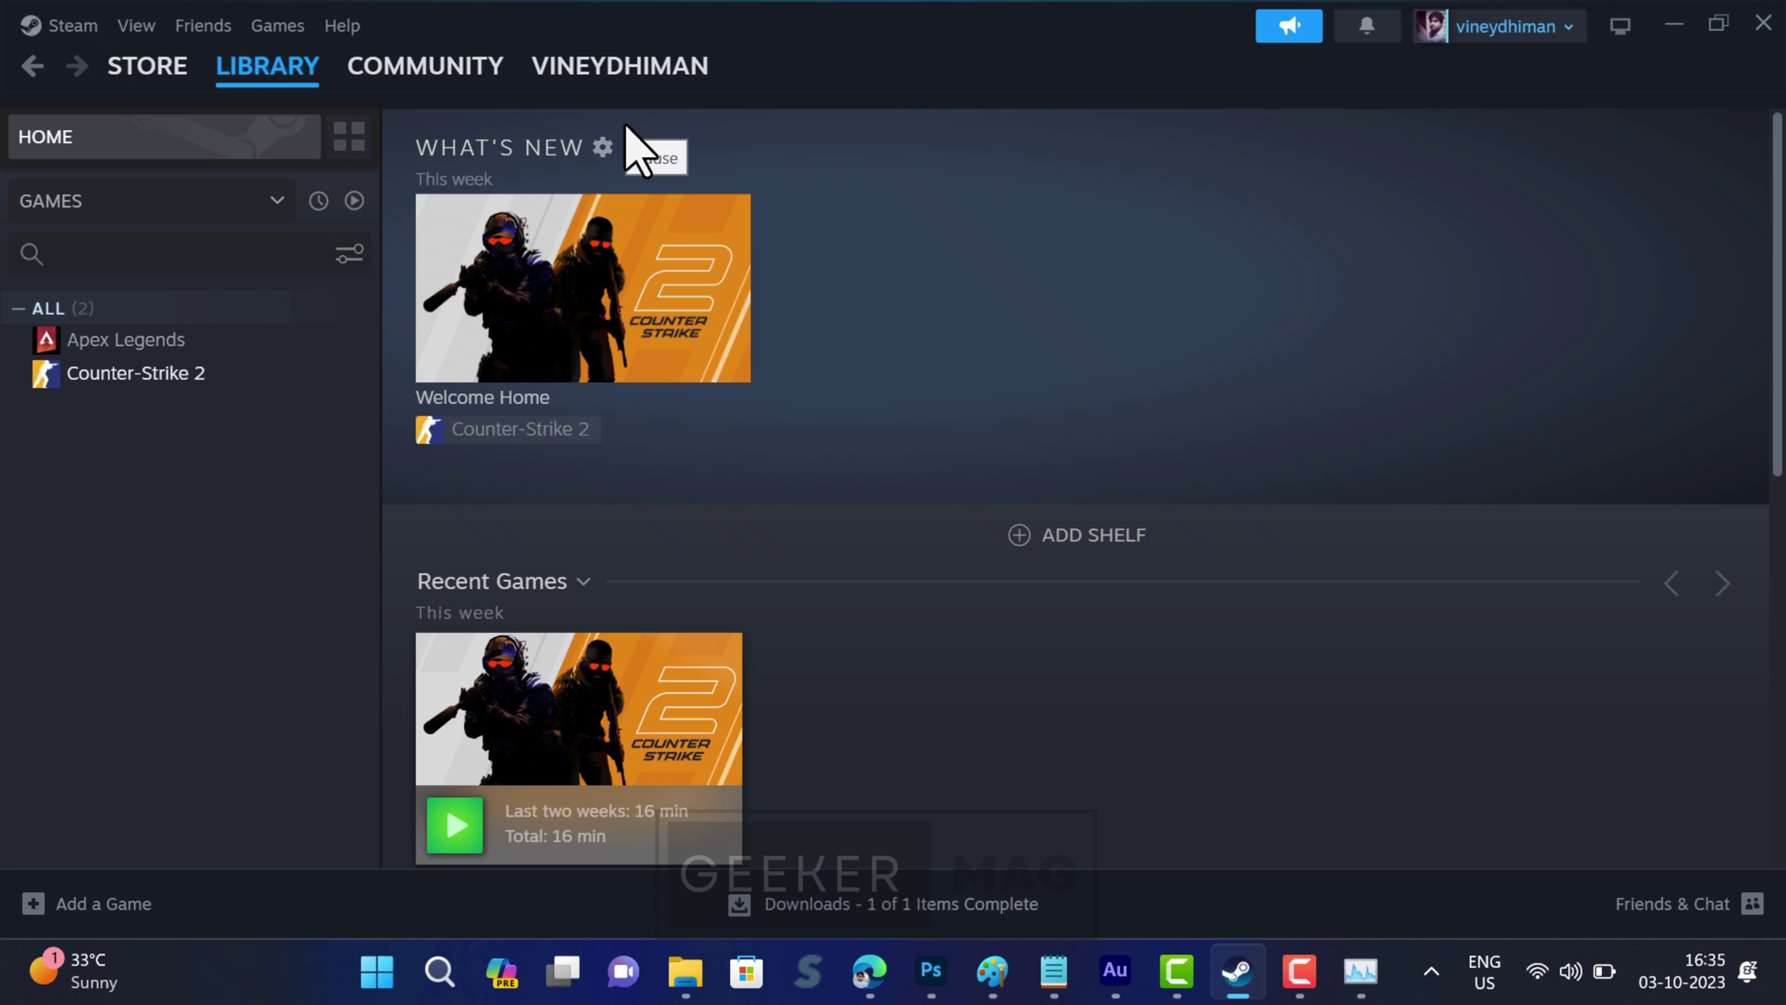
# Replace Counter-Strike 2's launch options with -force-vulkan and close its properties.
pyautogui.rightClick(247, 374)
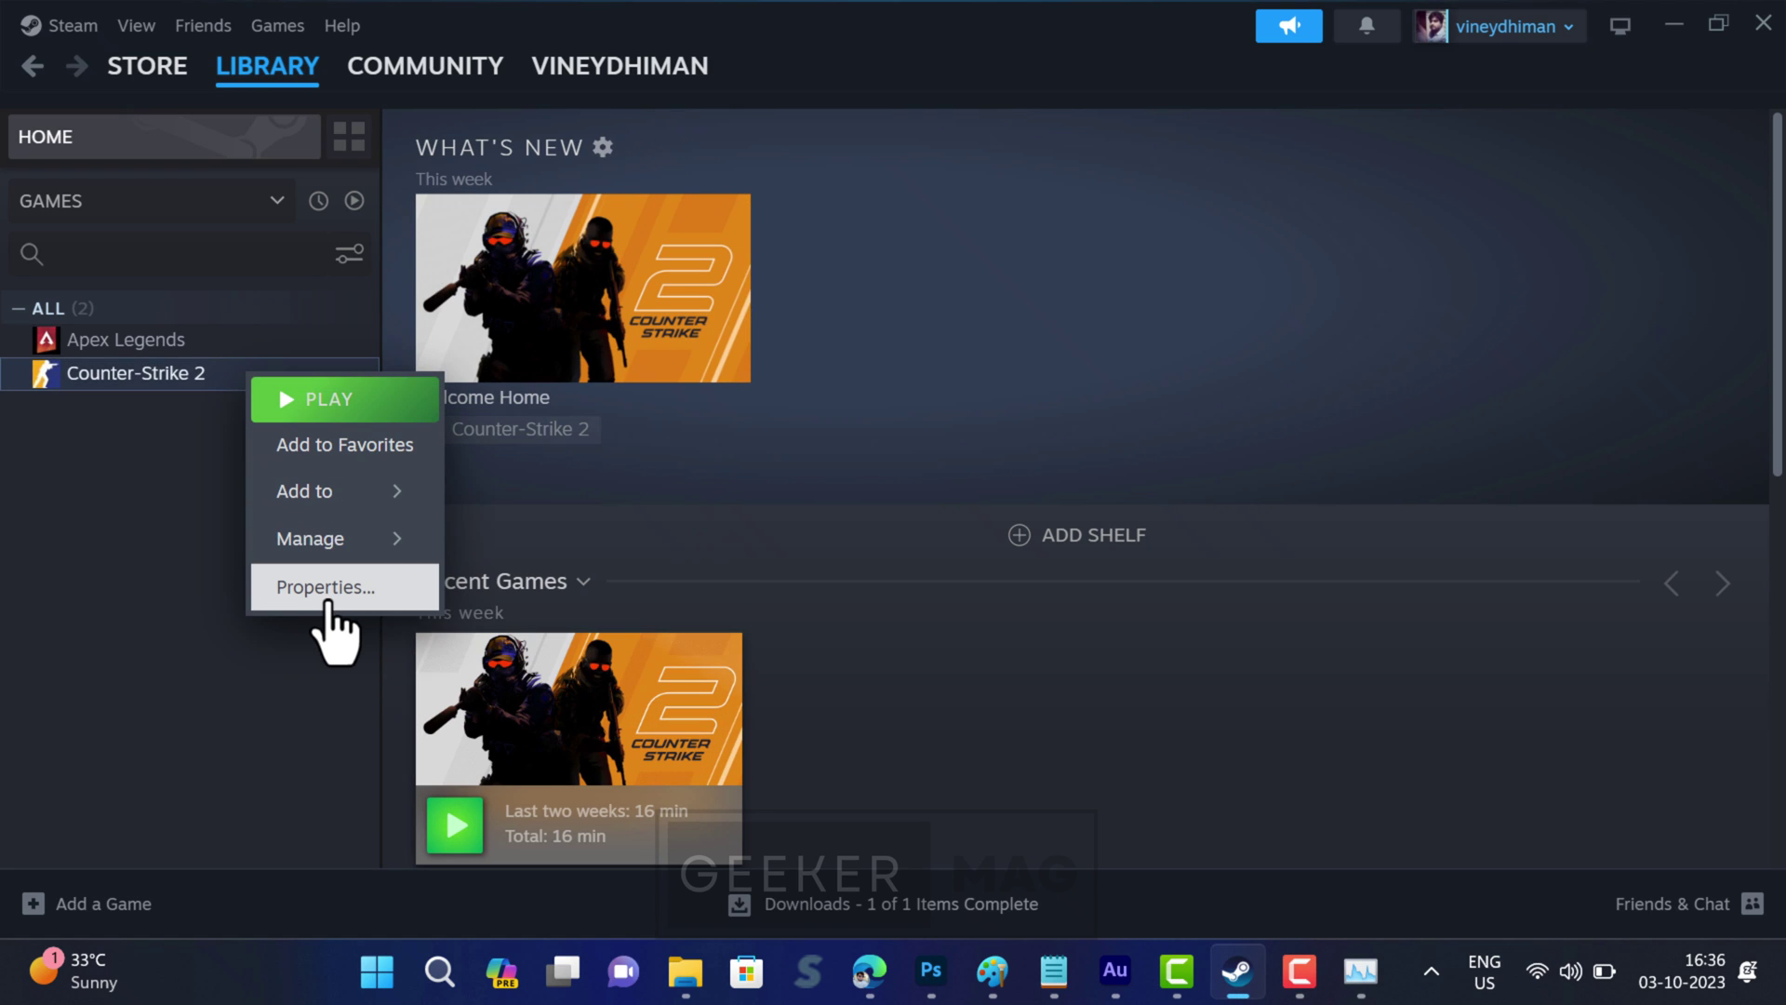
pyautogui.click(328, 596)
pyautogui.scroll(-1, 837, 735)
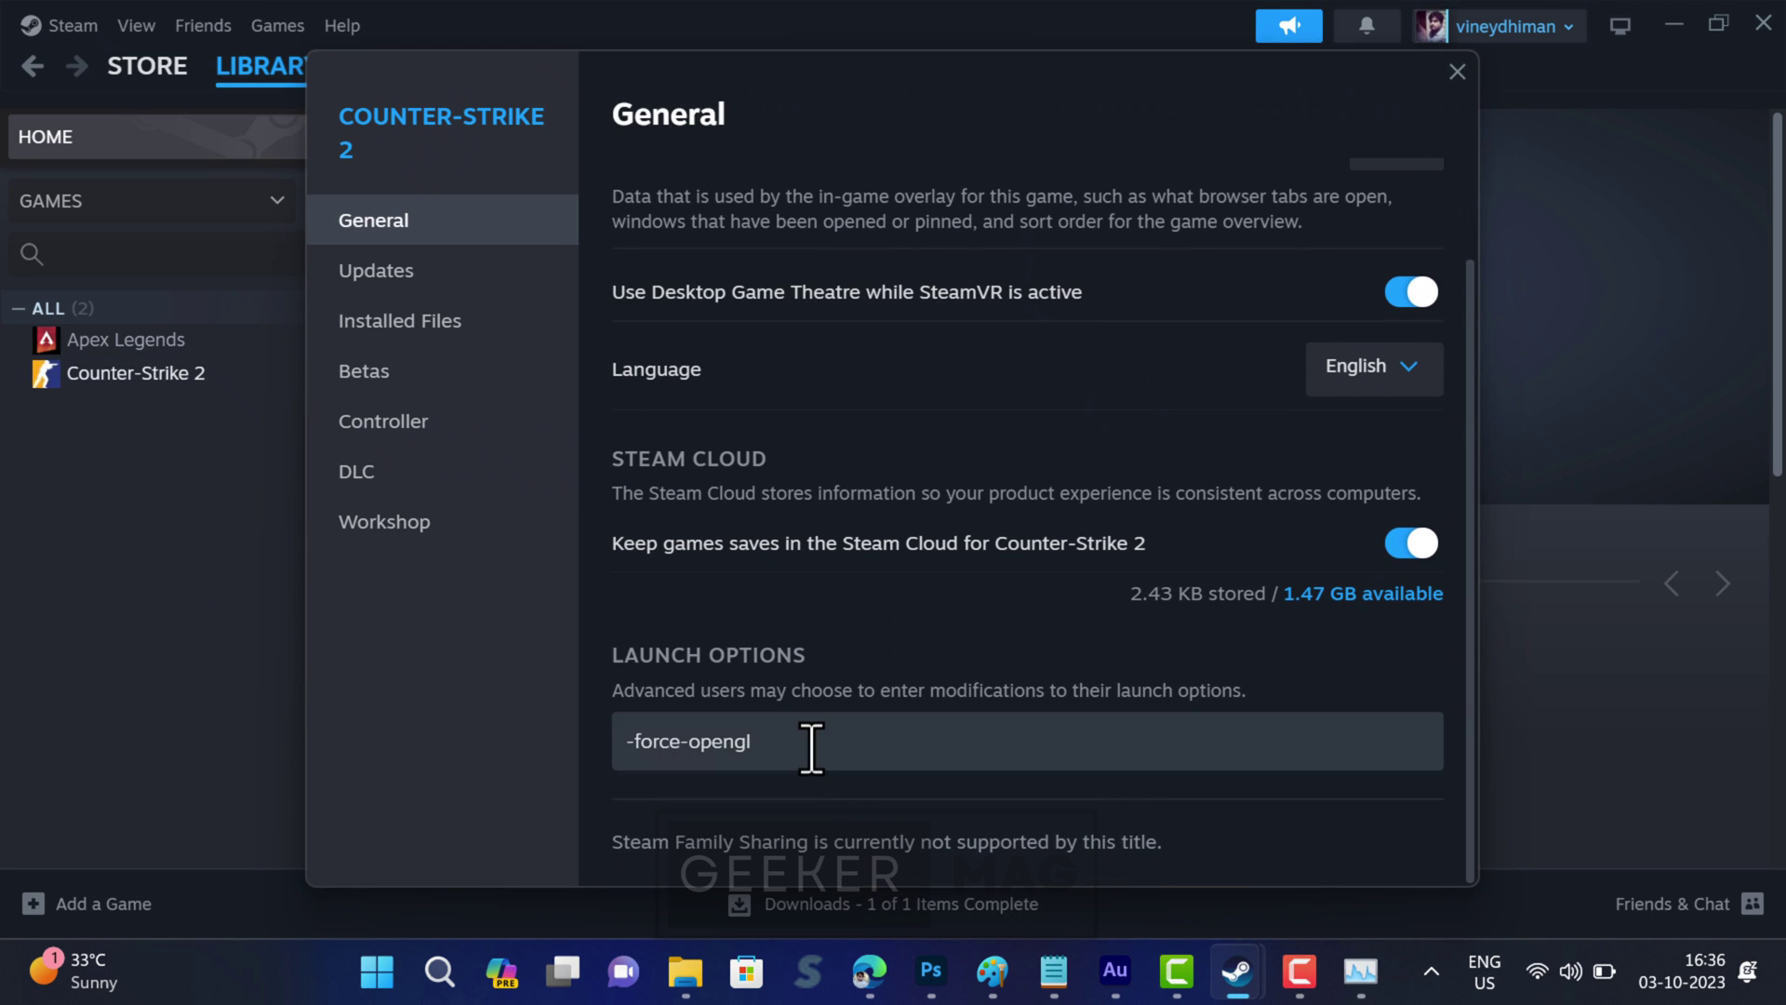
pyautogui.moveTo(812, 748); pyautogui.dragTo(518, 738)
pyautogui.write('-force-vulkan')
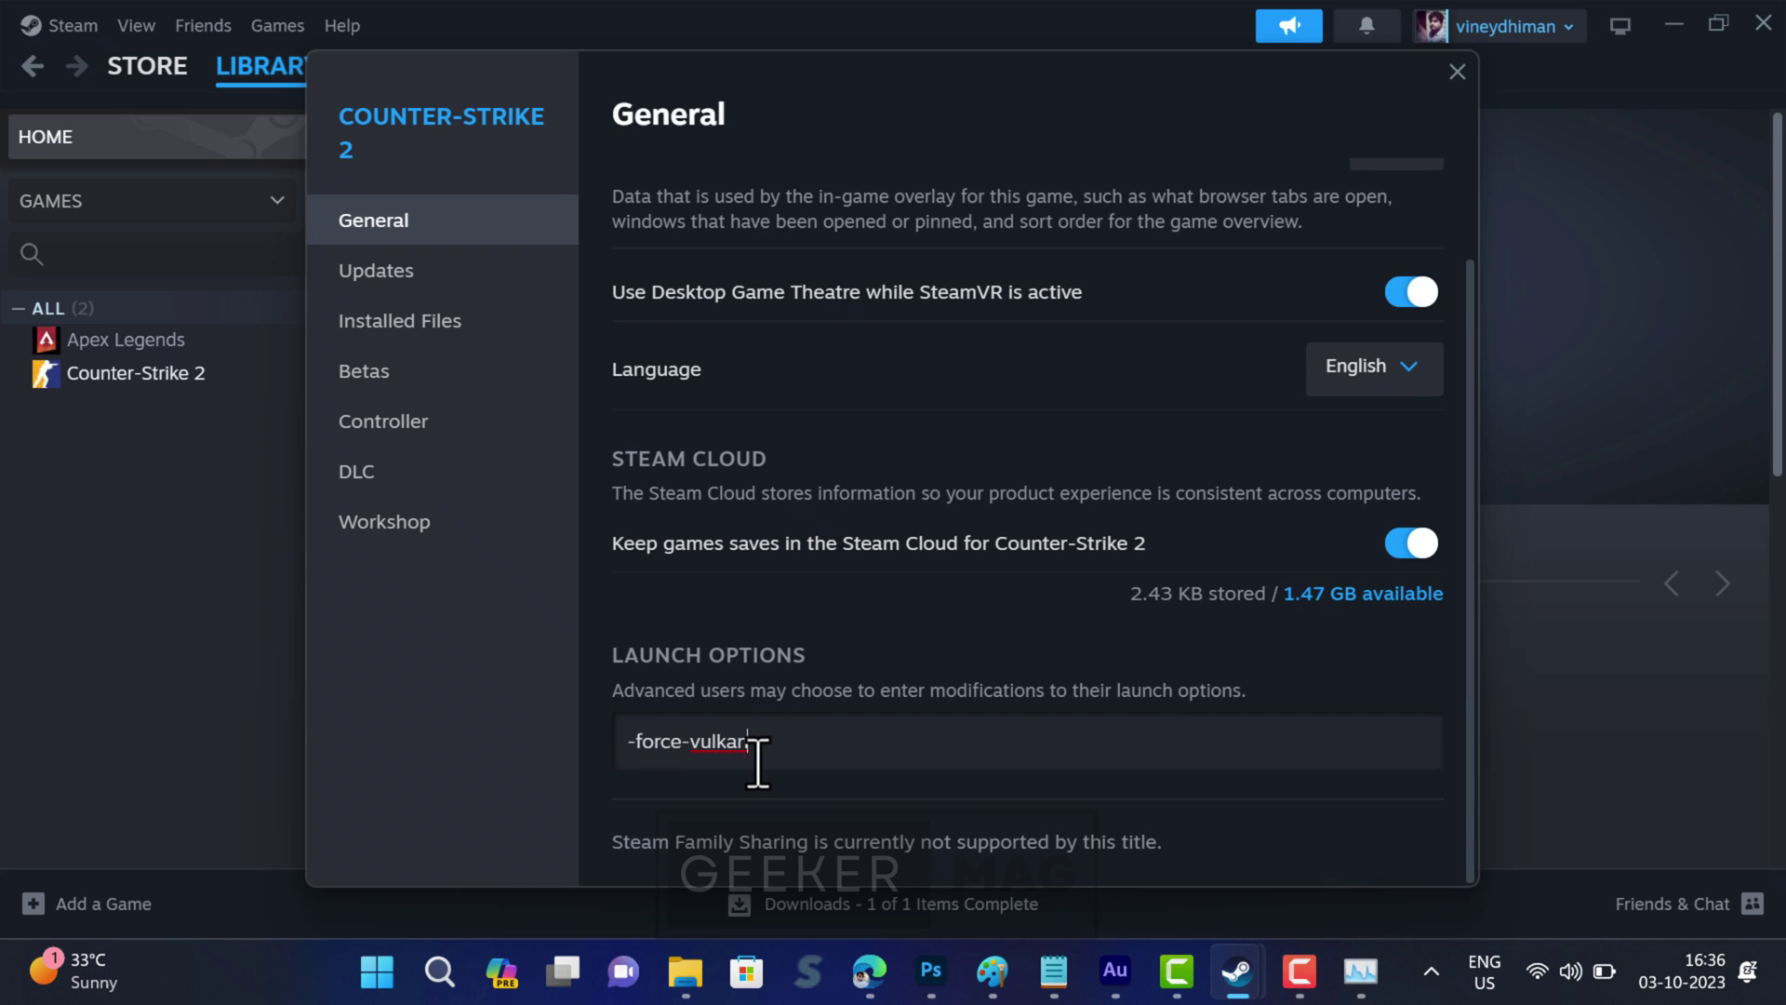
pyautogui.click(1457, 72)
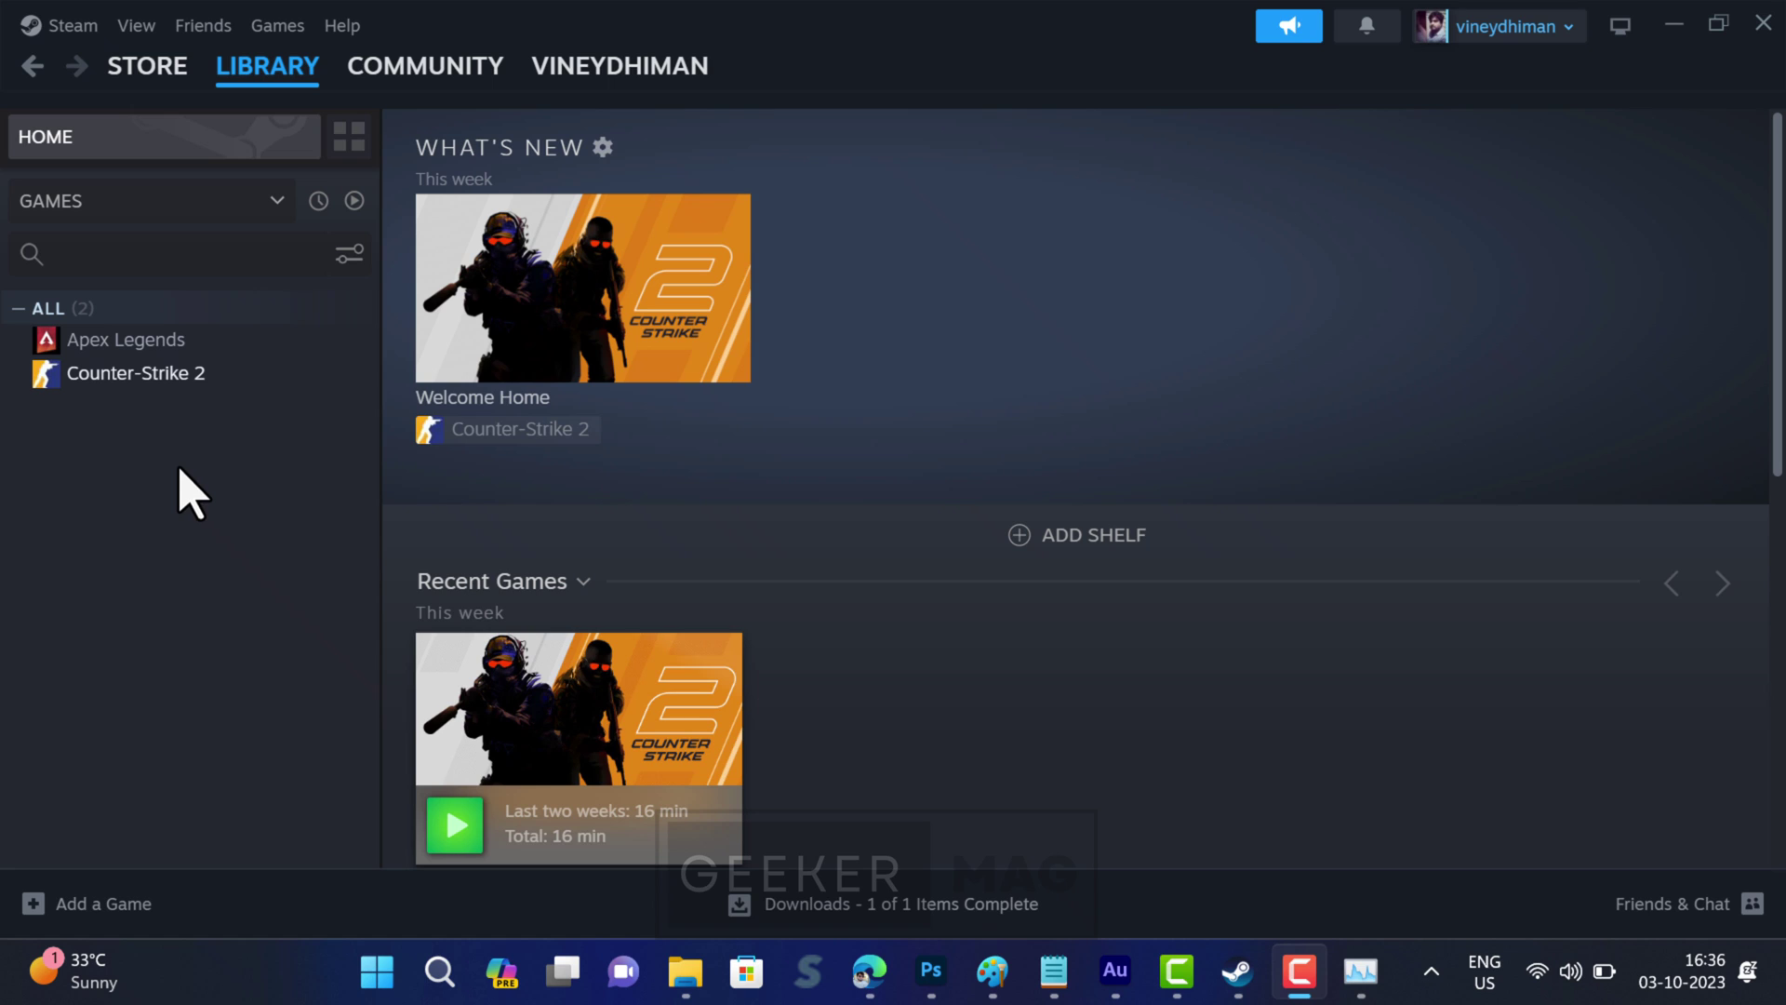
# Replace Counter-Strike 2's launch options with -dx11 and close its properties.
pyautogui.rightClick(199, 386)
pyautogui.click(273, 607)
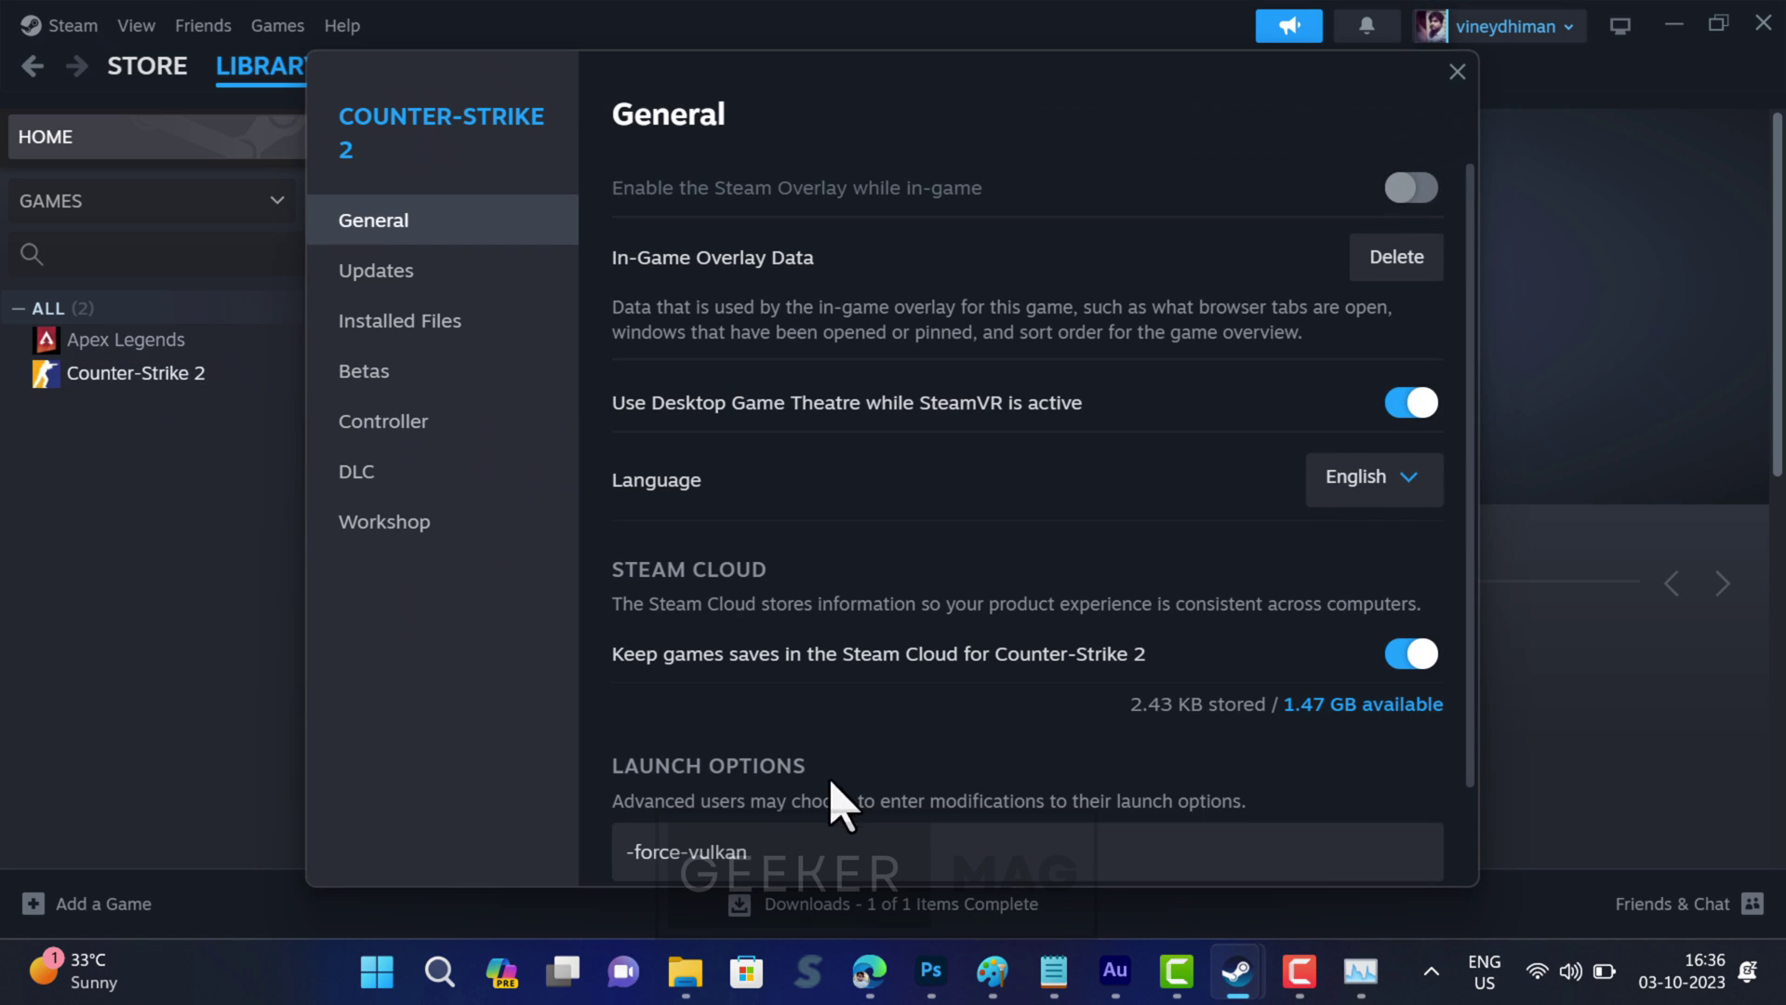
pyautogui.moveTo(749, 853); pyautogui.dragTo(578, 857)
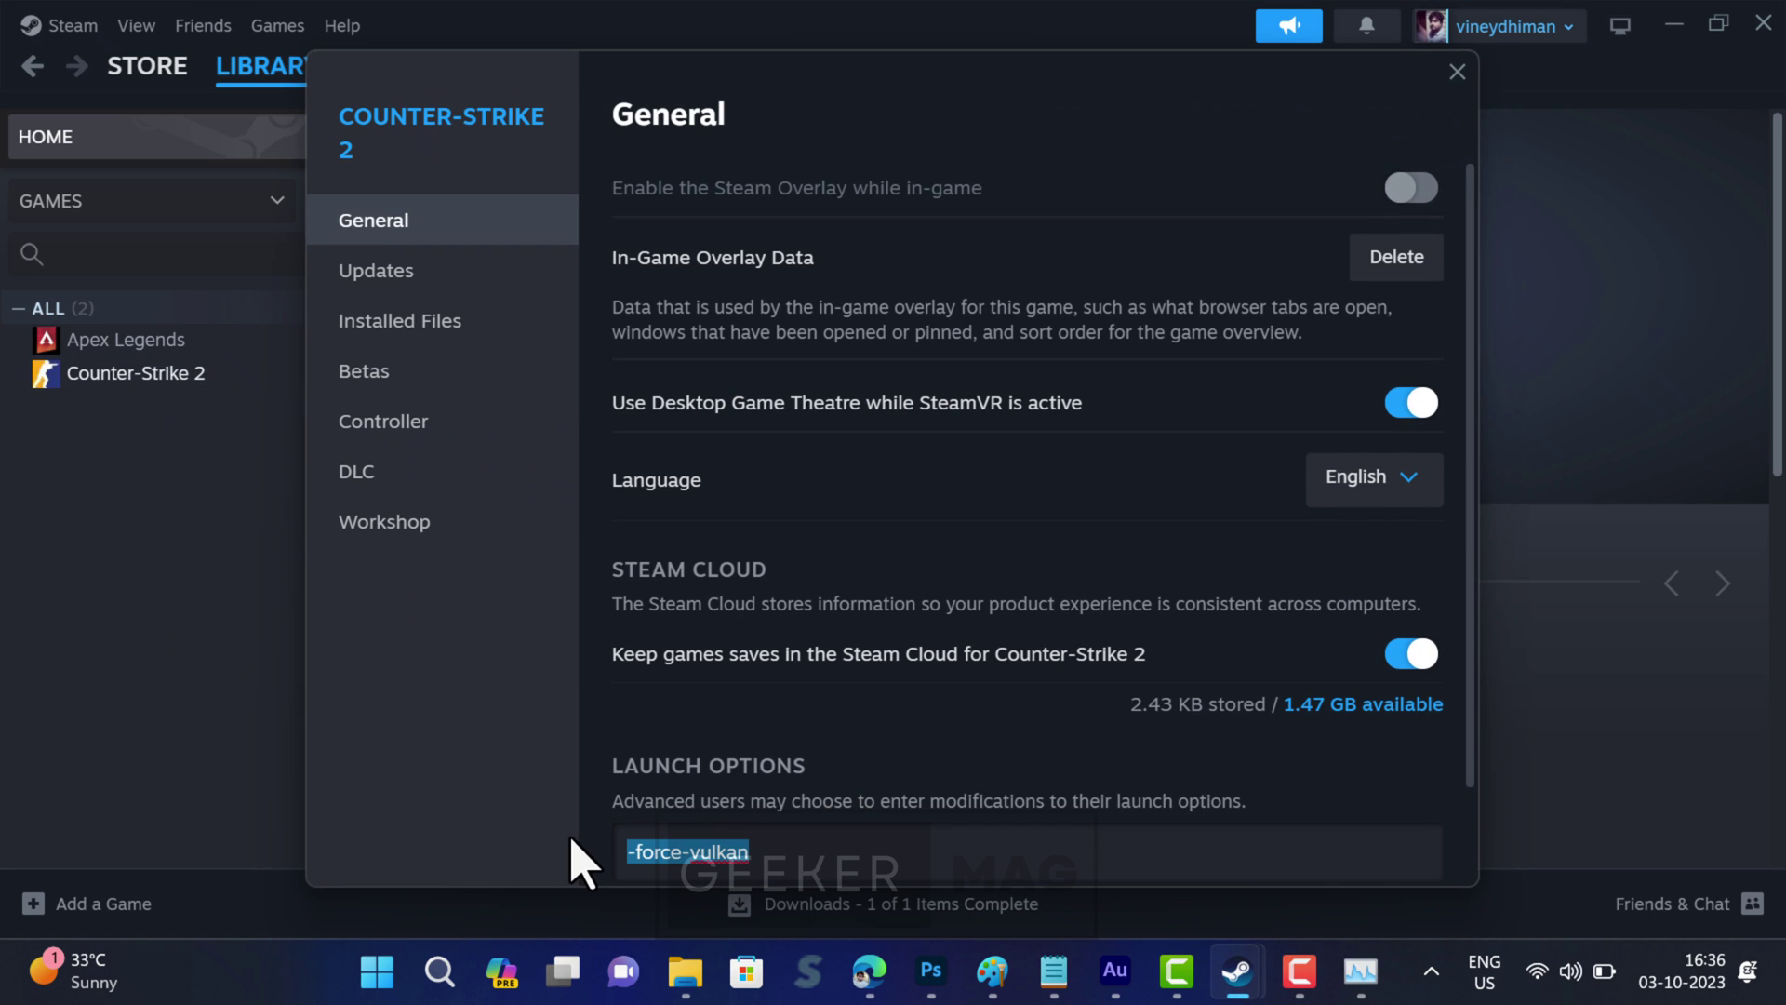
pyautogui.write('-dx11')
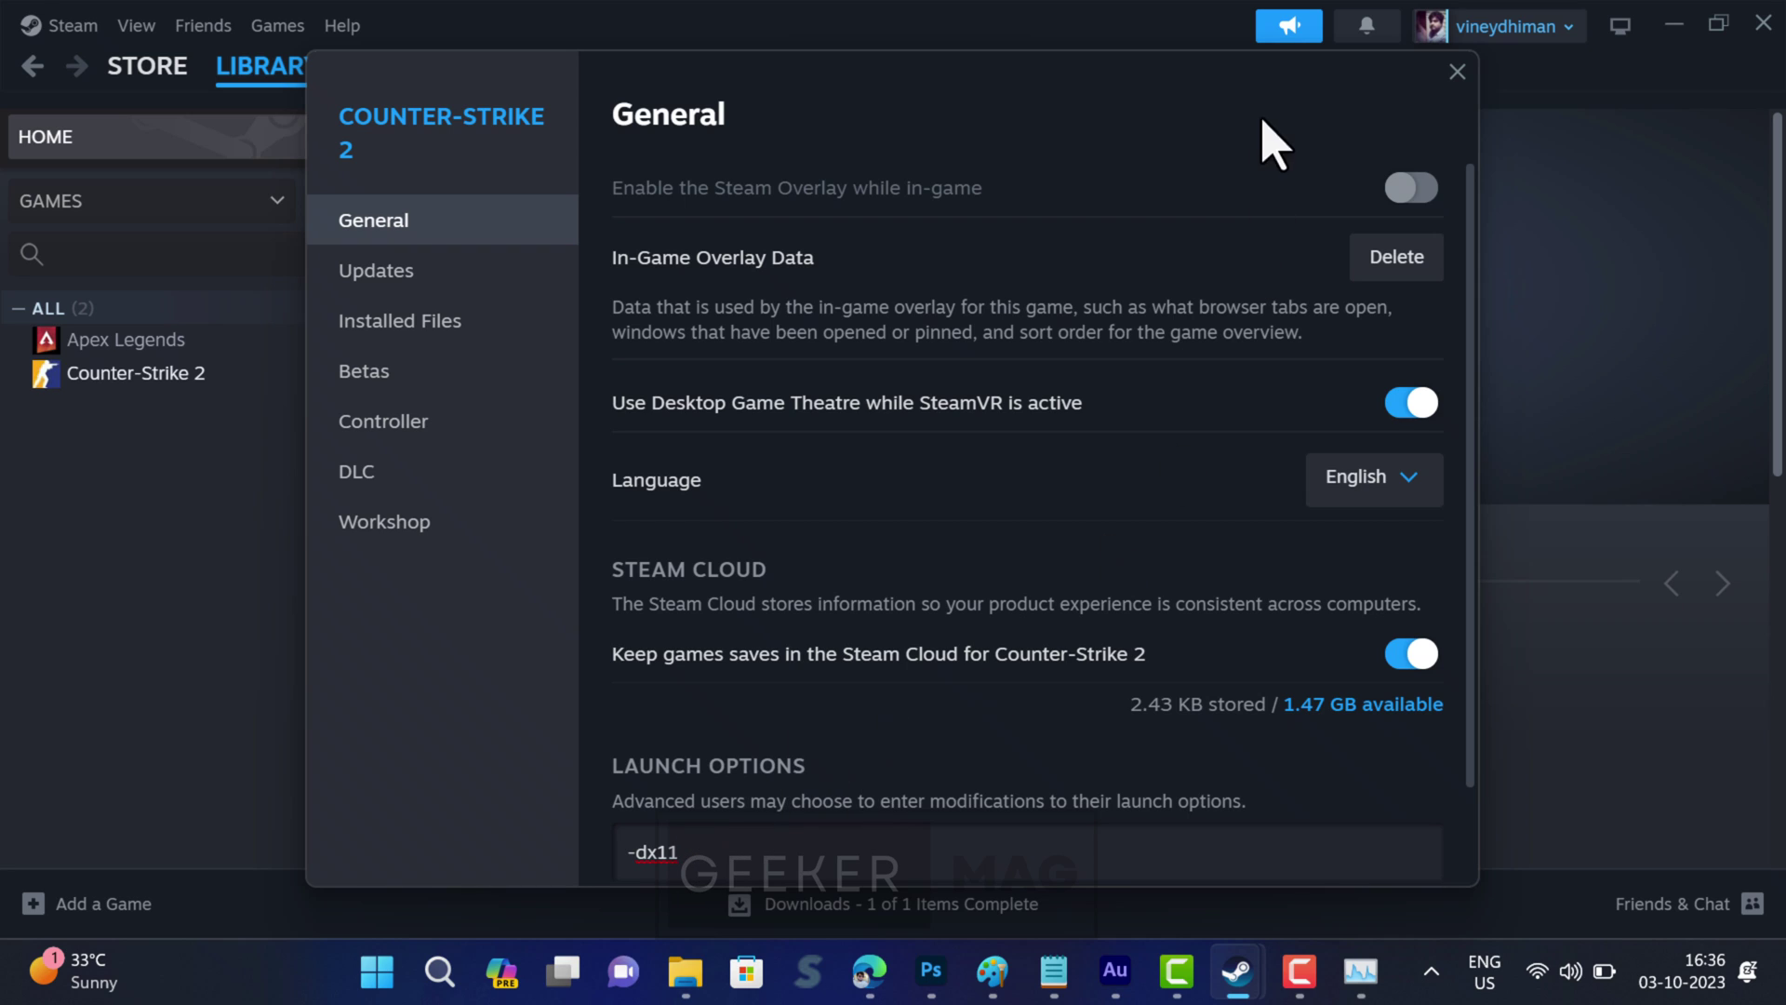
pyautogui.click(1456, 73)
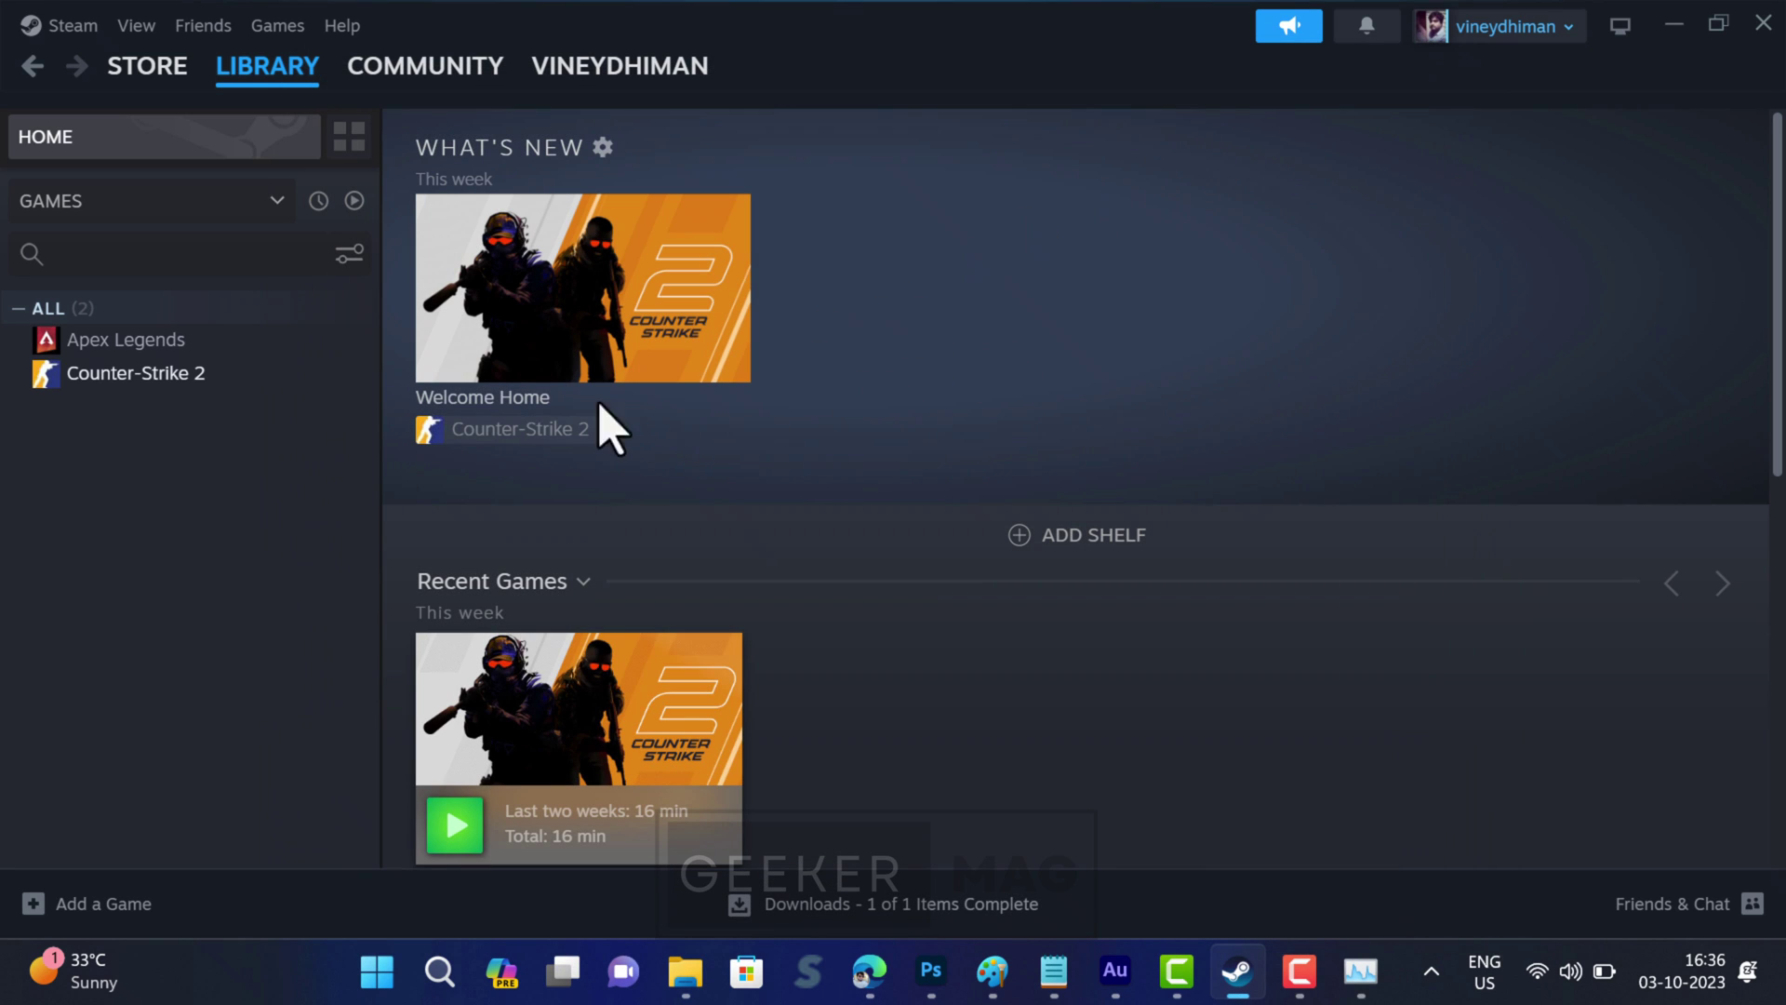
# Replace Counter-Strike 2's launch options with -dx12 and close its properties.
pyautogui.rightClick(222, 378)
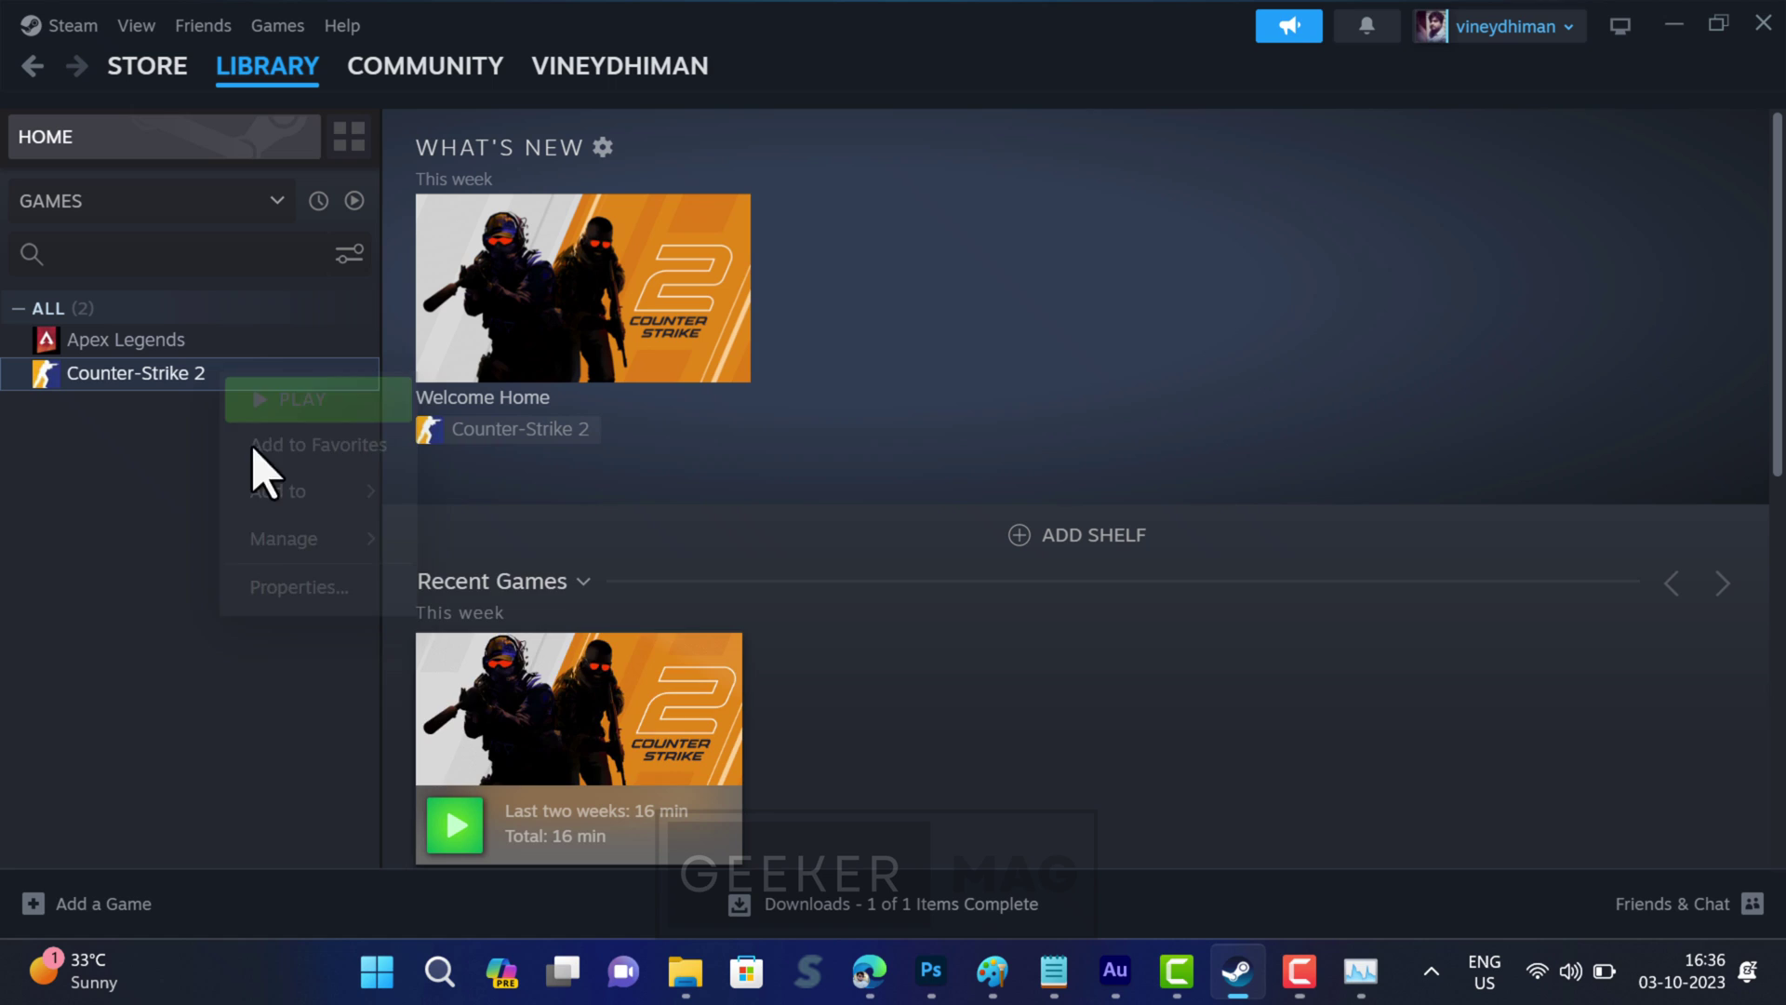
pyautogui.click(327, 618)
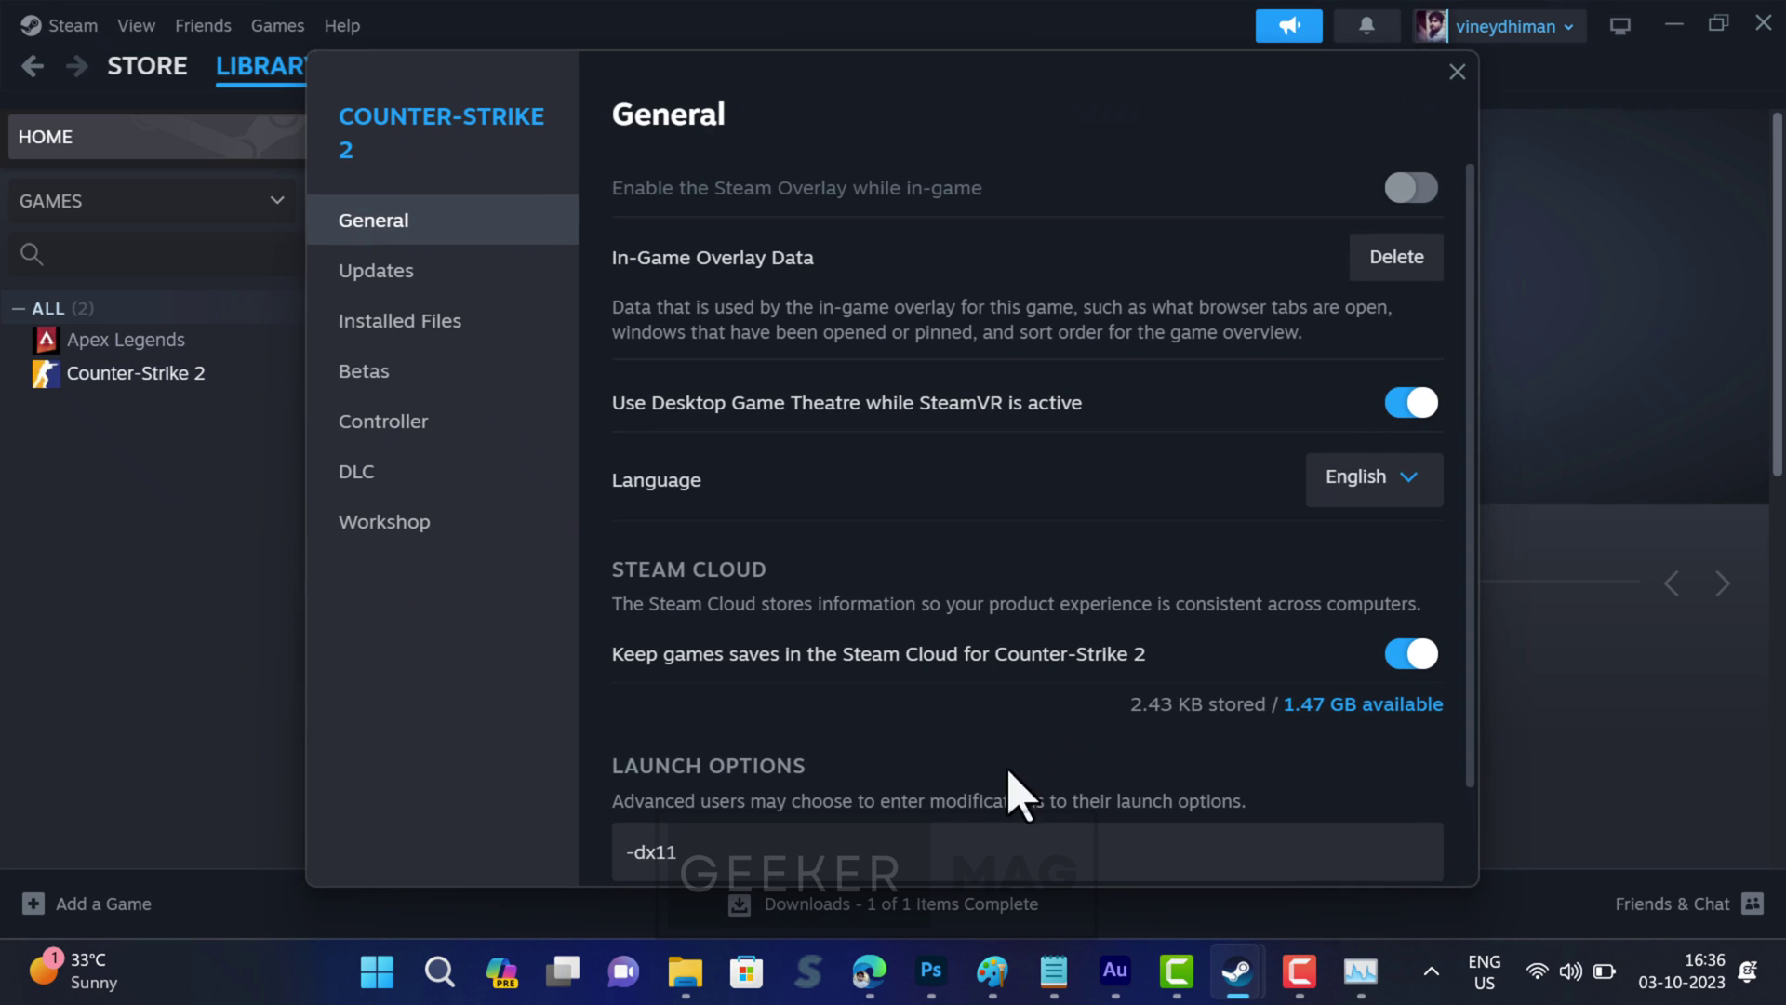
pyautogui.moveTo(689, 852); pyautogui.dragTo(600, 852)
pyautogui.write('-dx12')
pyautogui.scroll(-3, 909, 785)
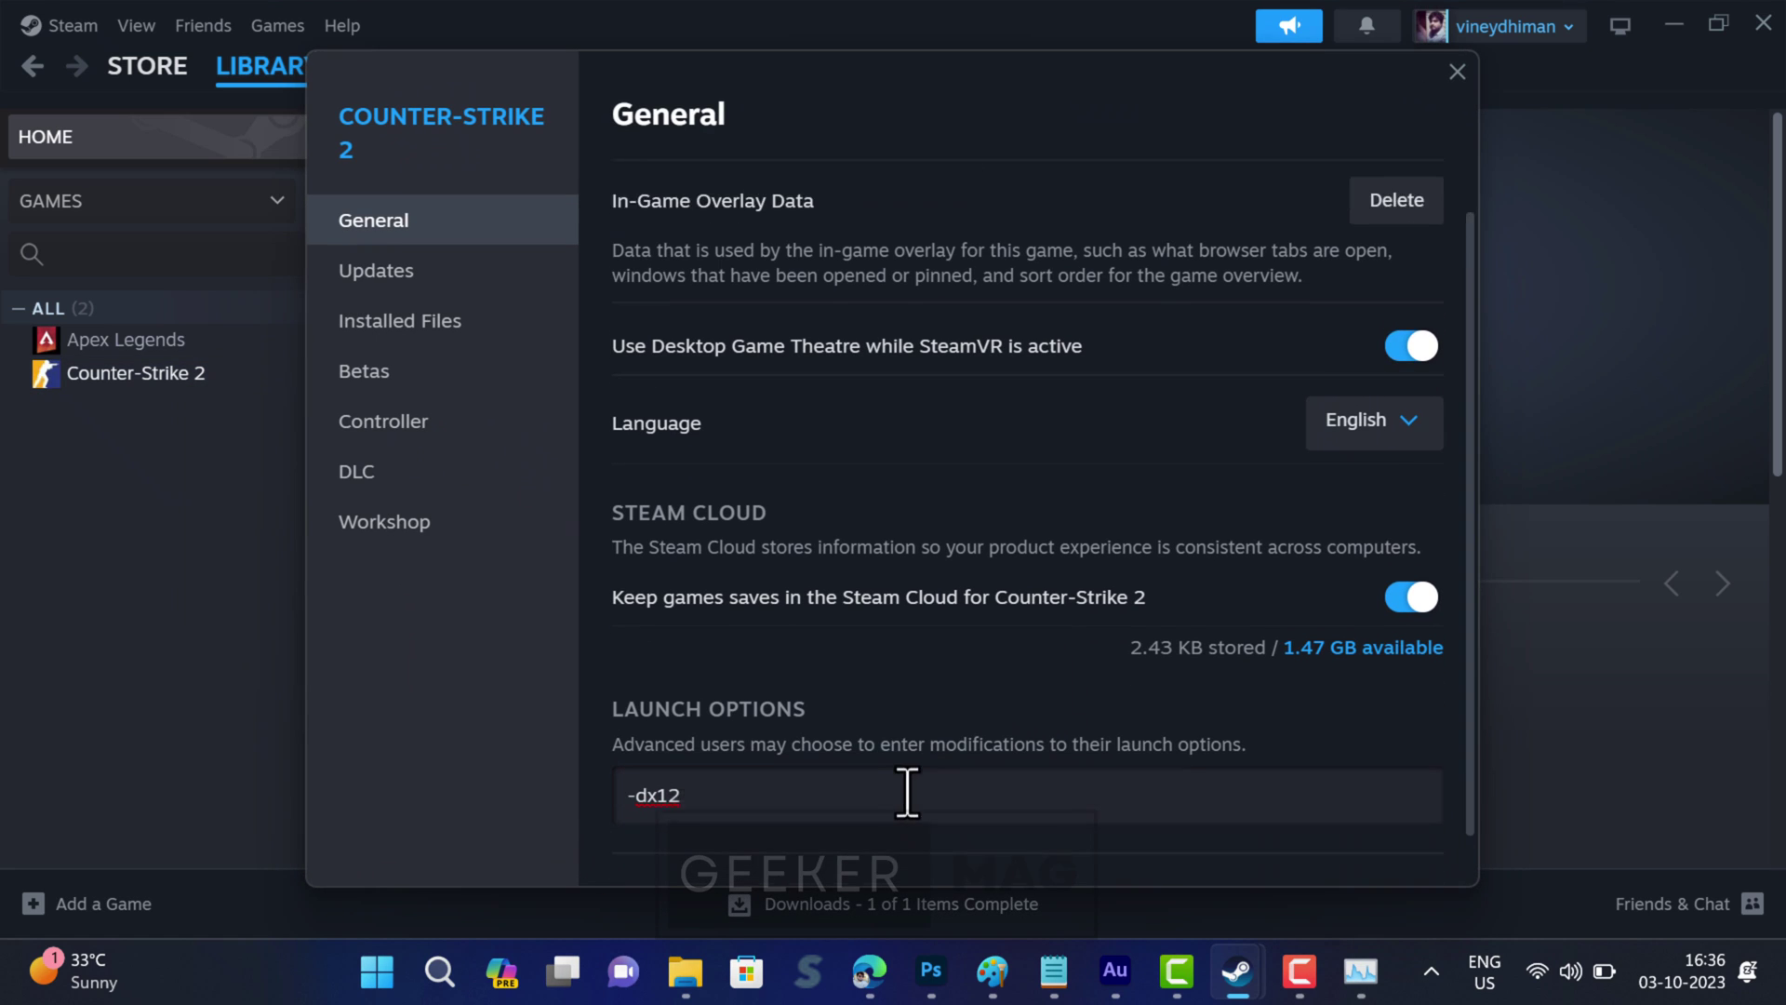
pyautogui.click(1457, 72)
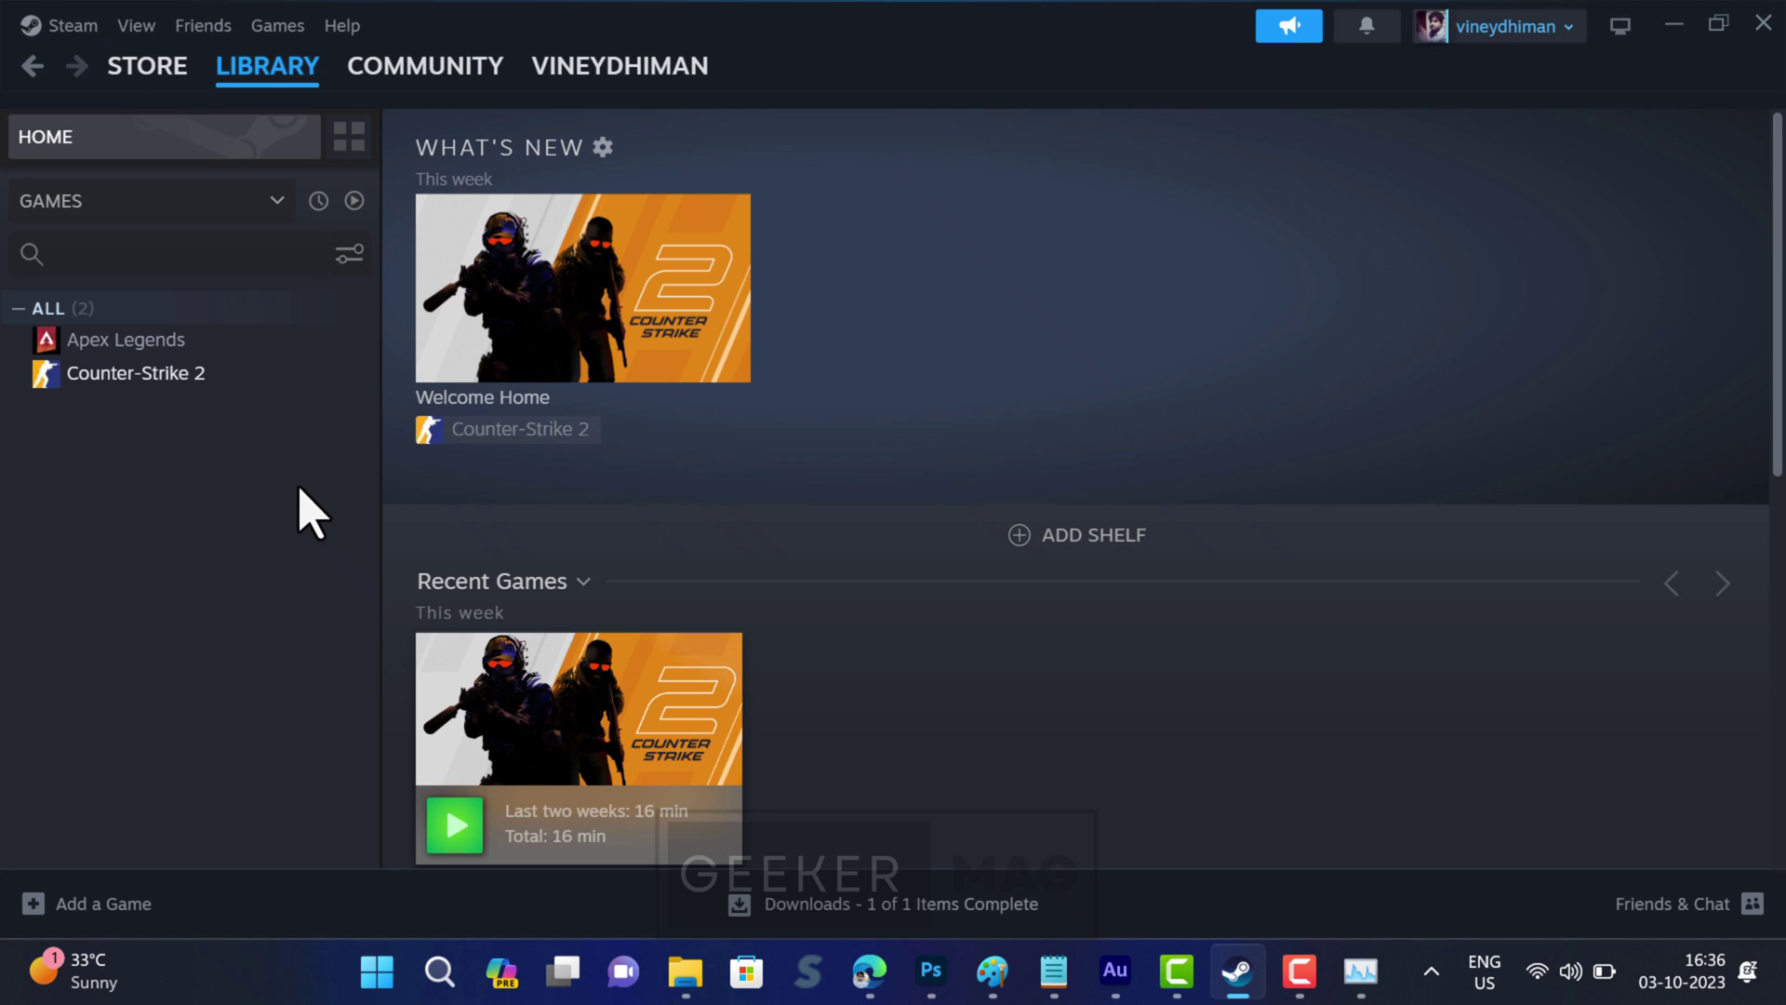
# Reopen Counter-Strike 2's properties and select the whole -dx12 entry in its launch options.
pyautogui.rightClick(227, 387)
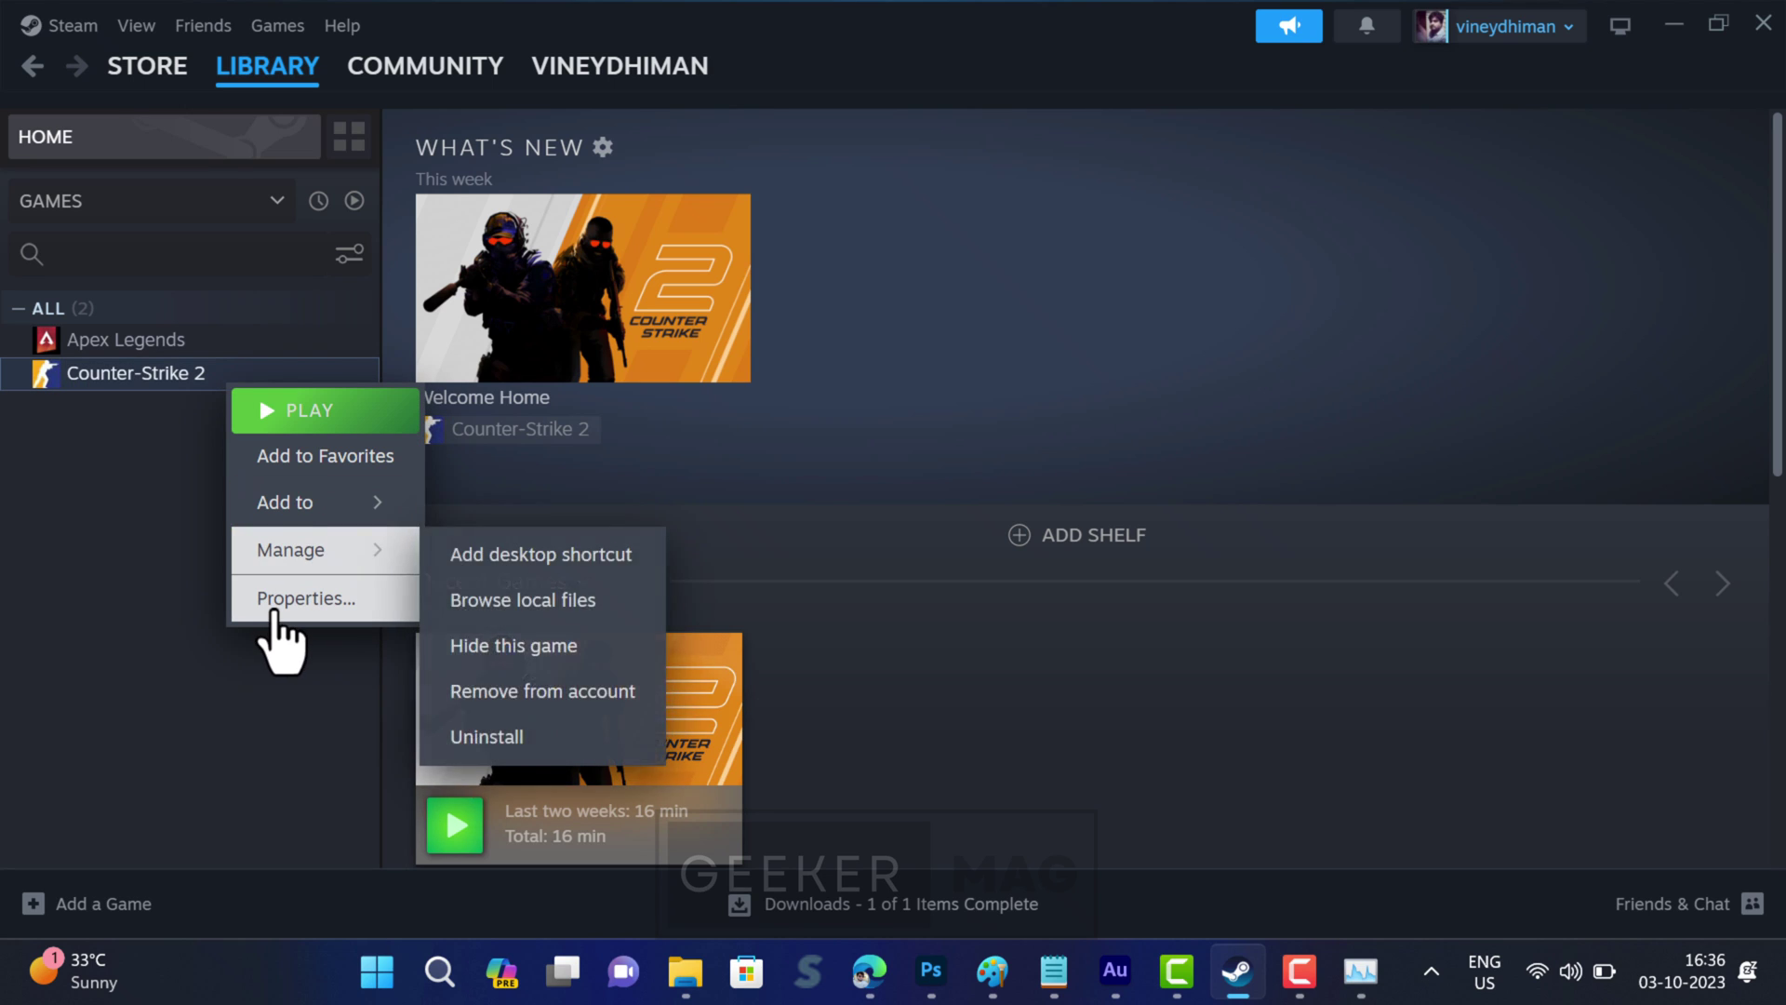
pyautogui.click(272, 600)
pyautogui.scroll(-1, 791, 707)
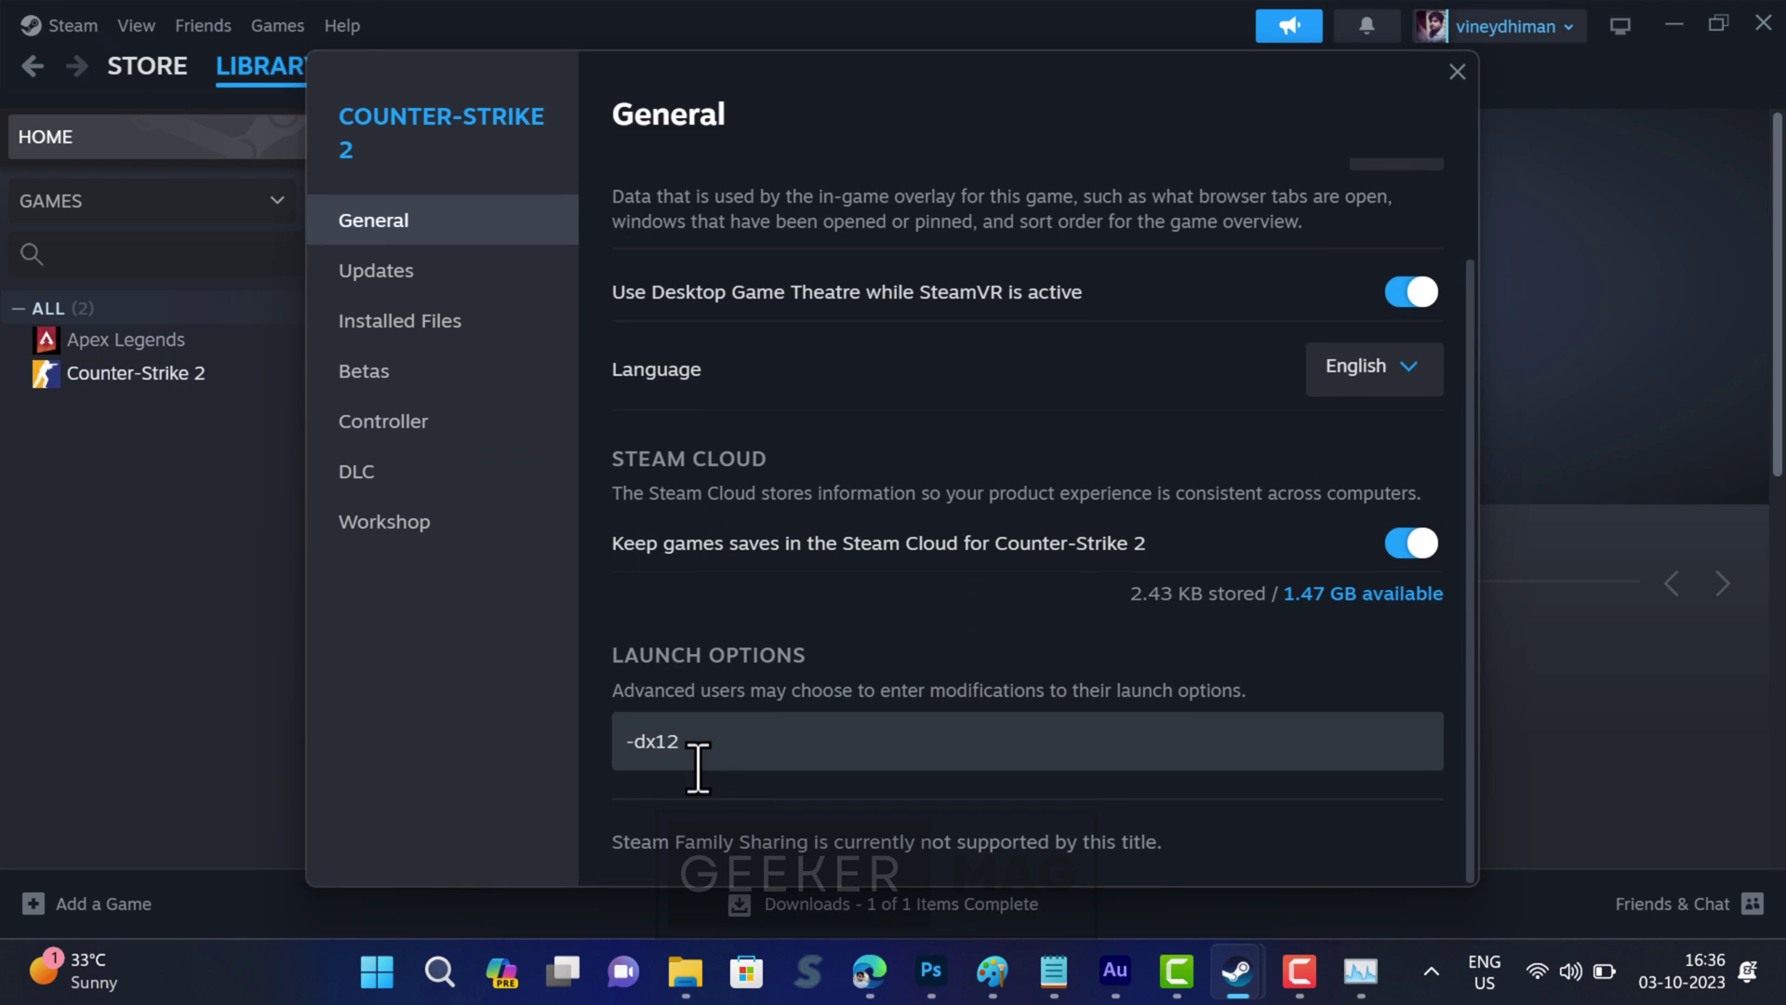
pyautogui.moveTo(698, 760); pyautogui.dragTo(533, 757)
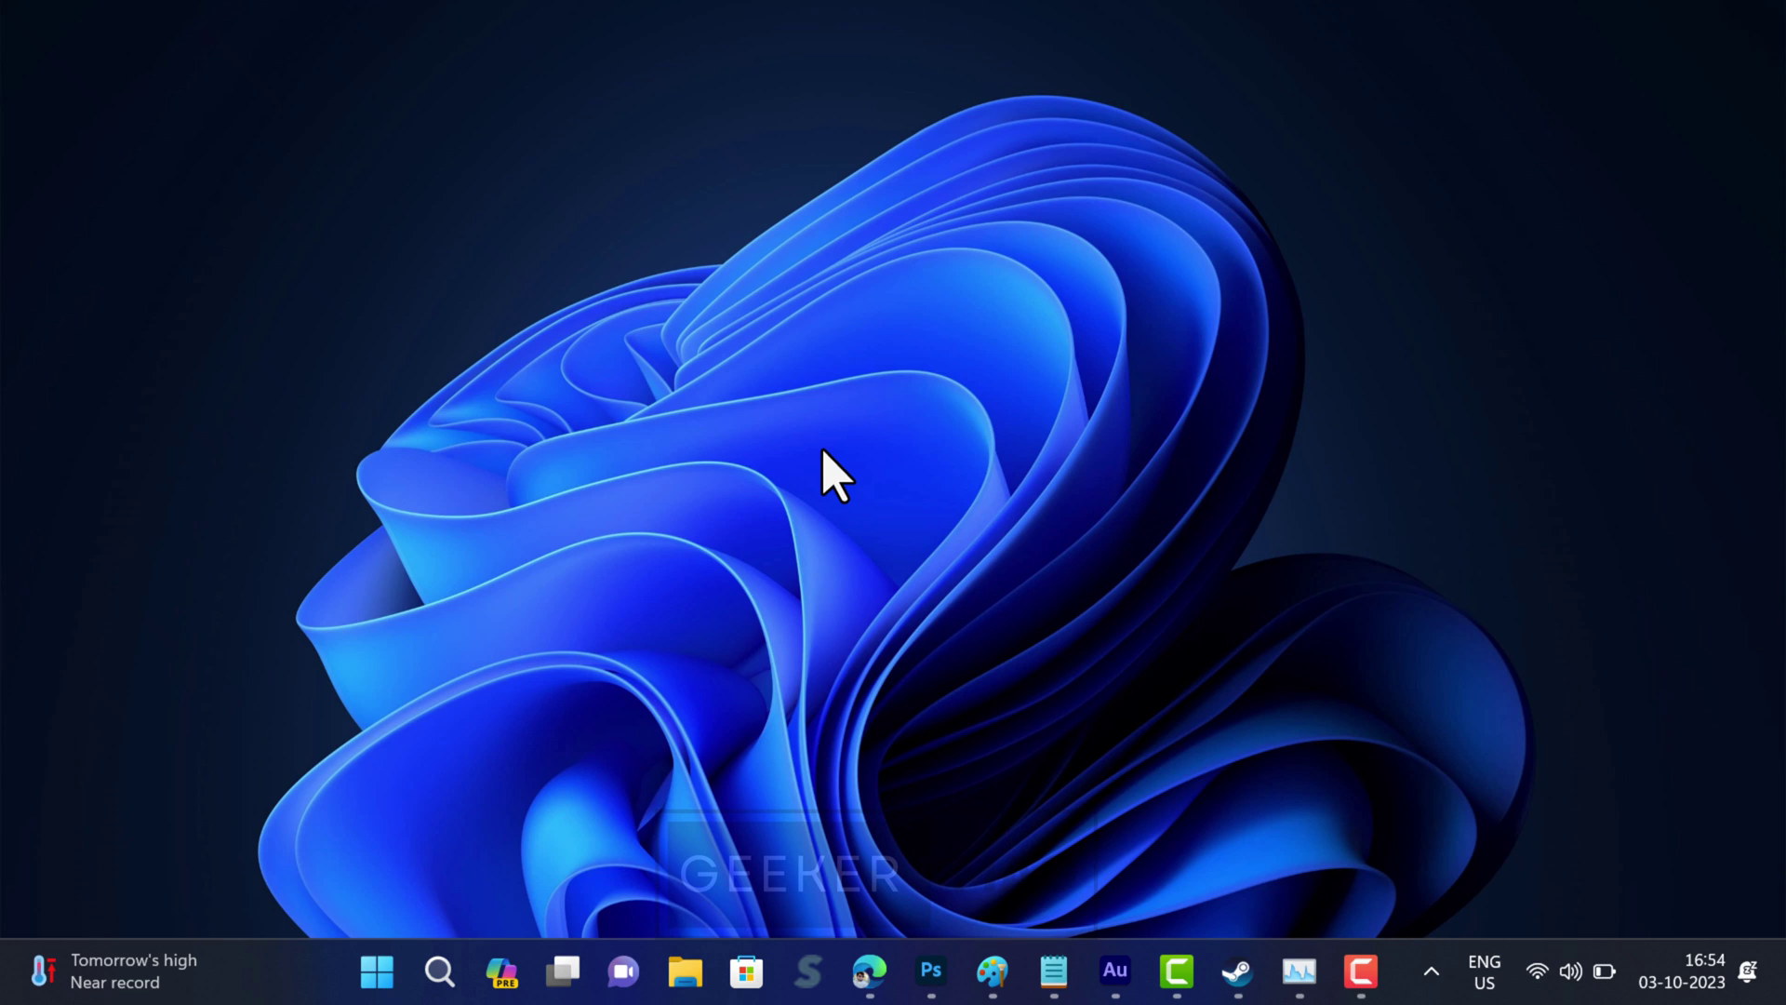
# Open the folder C:\Program Files (x86)\Steam\appcache in File Explorer.
pyautogui.click(707, 992)
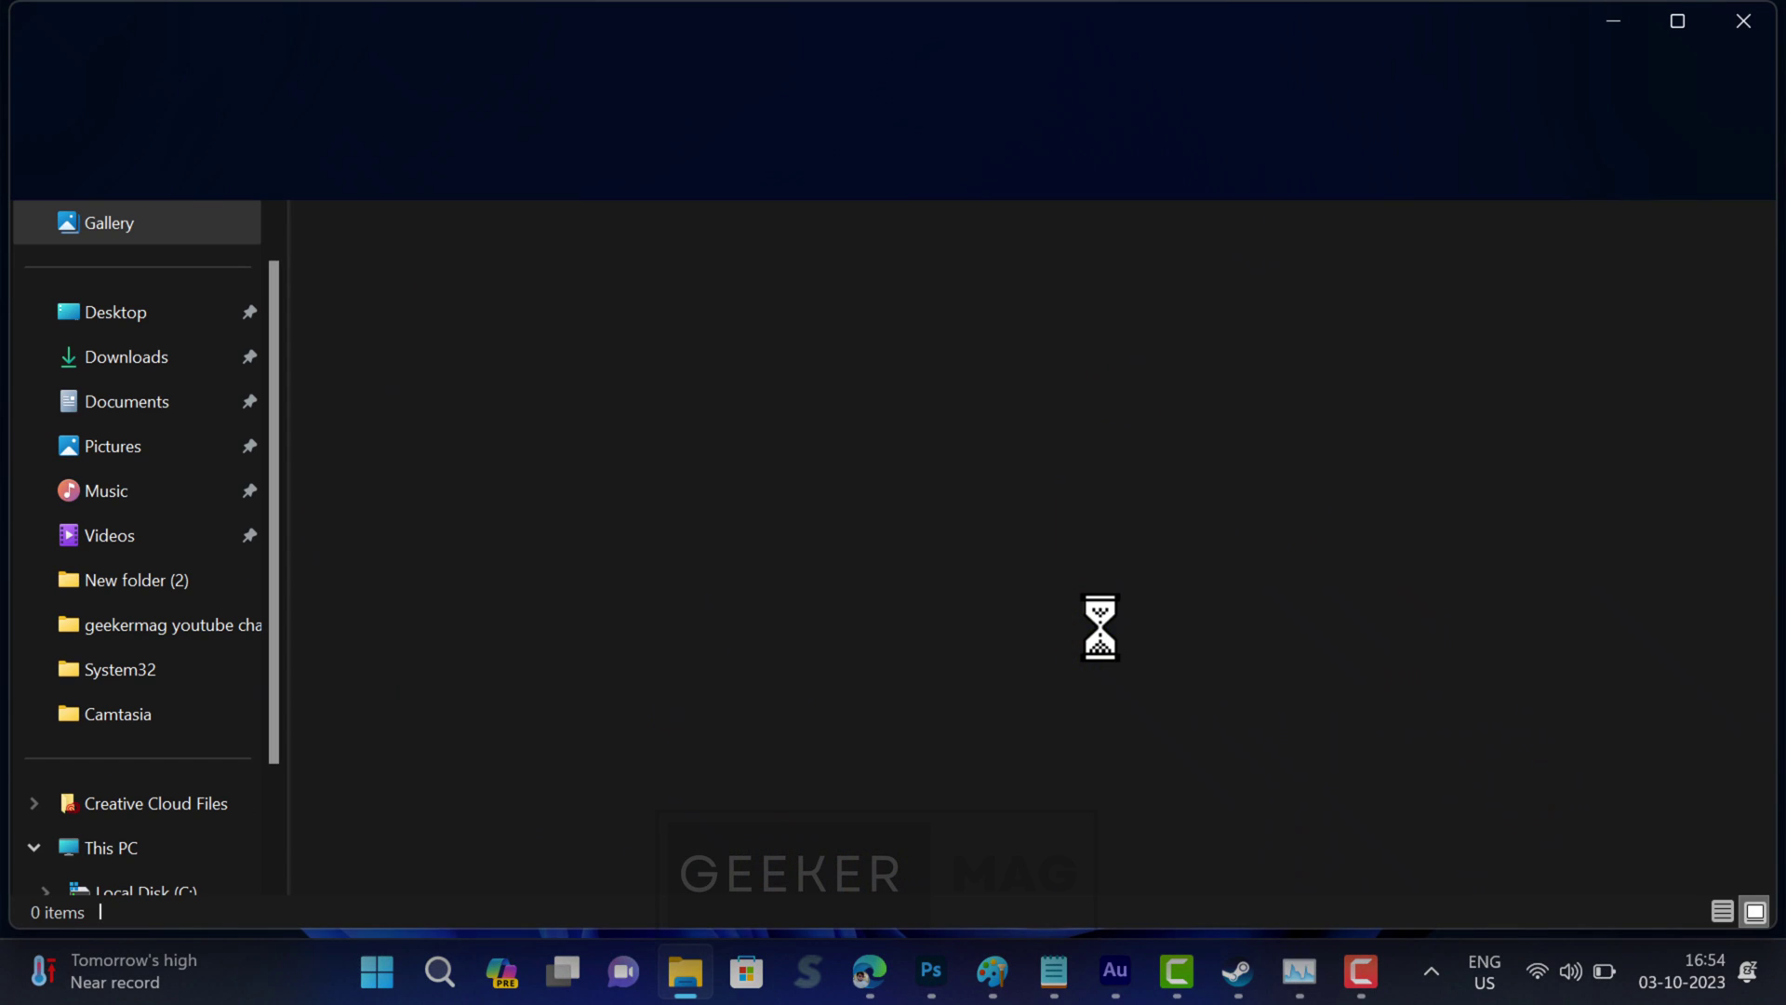
pyautogui.scroll(-2, 152, 749)
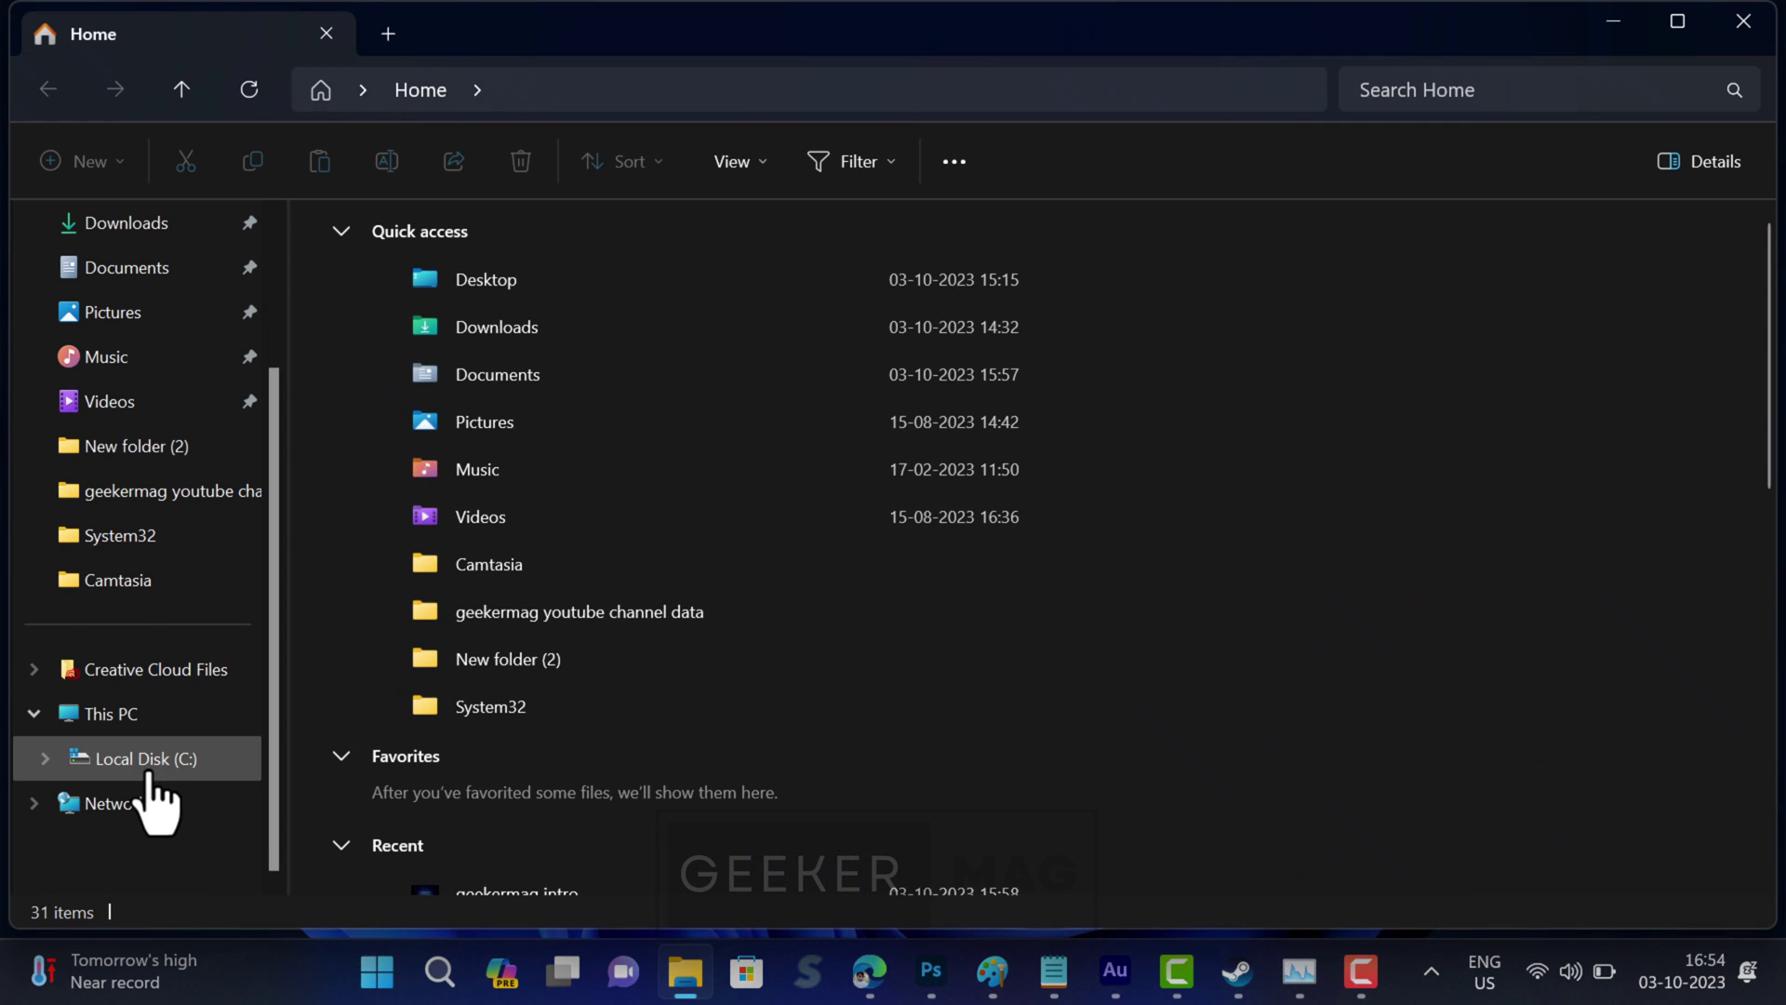
pyautogui.click(149, 773)
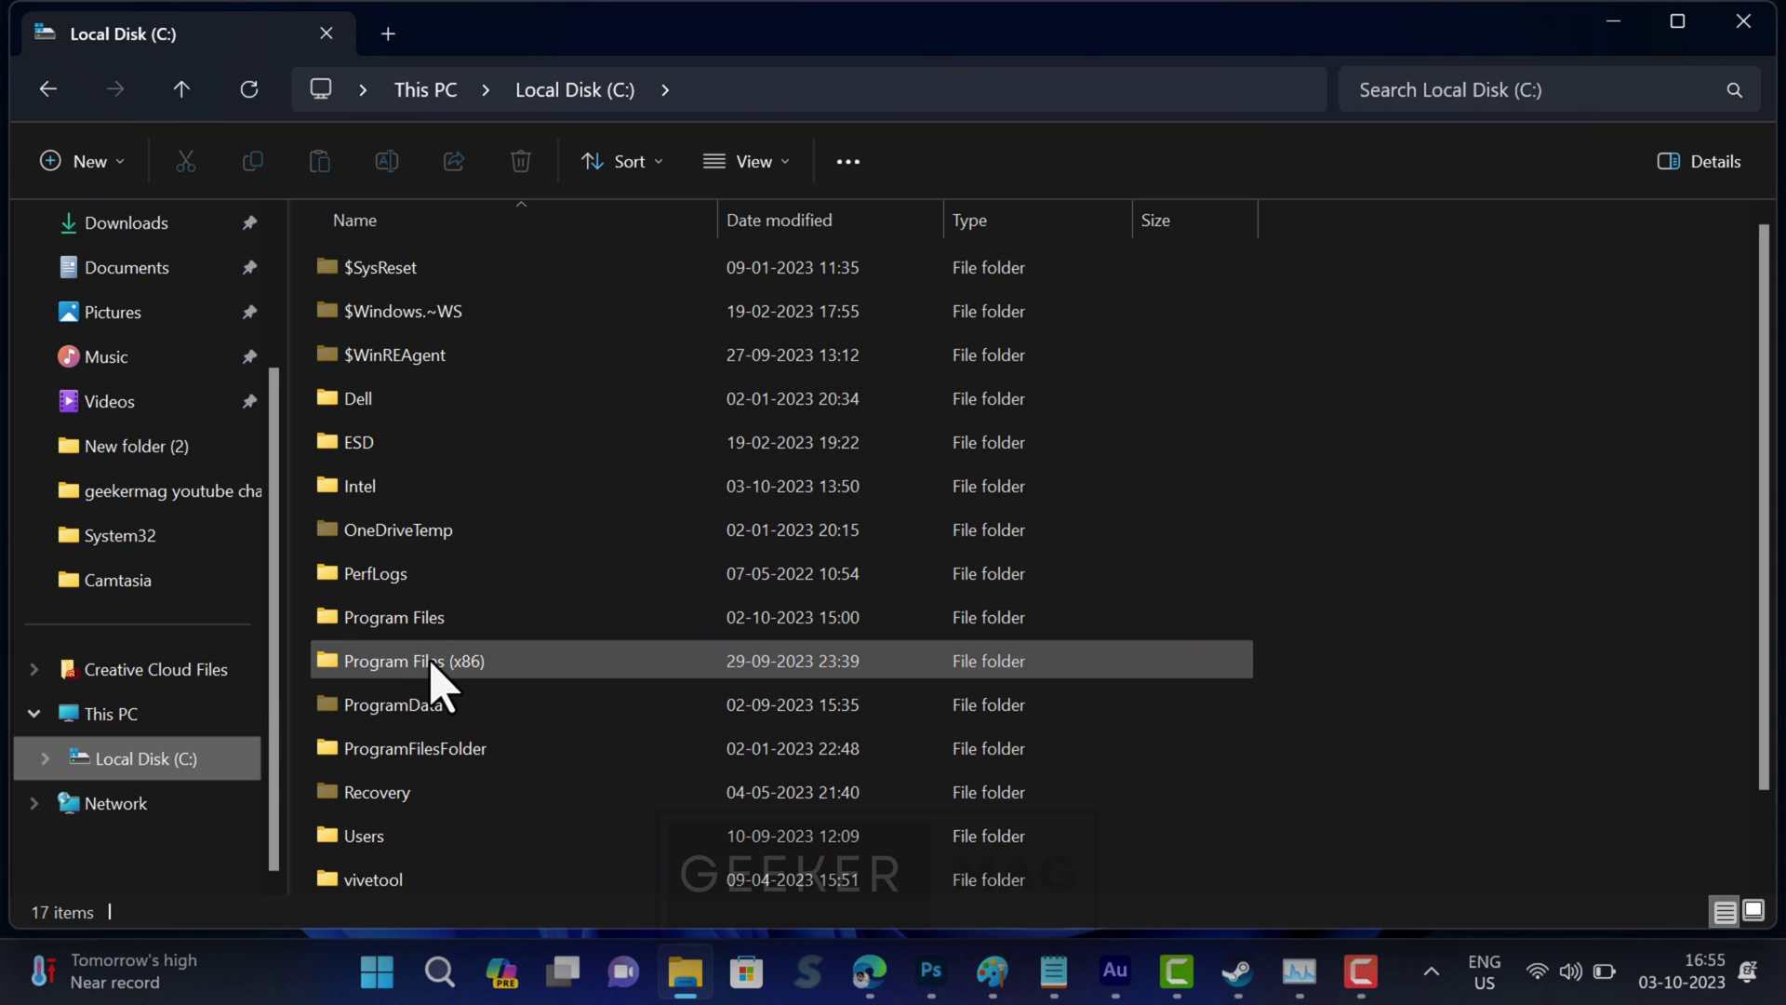
pyautogui.doubleClick(430, 661)
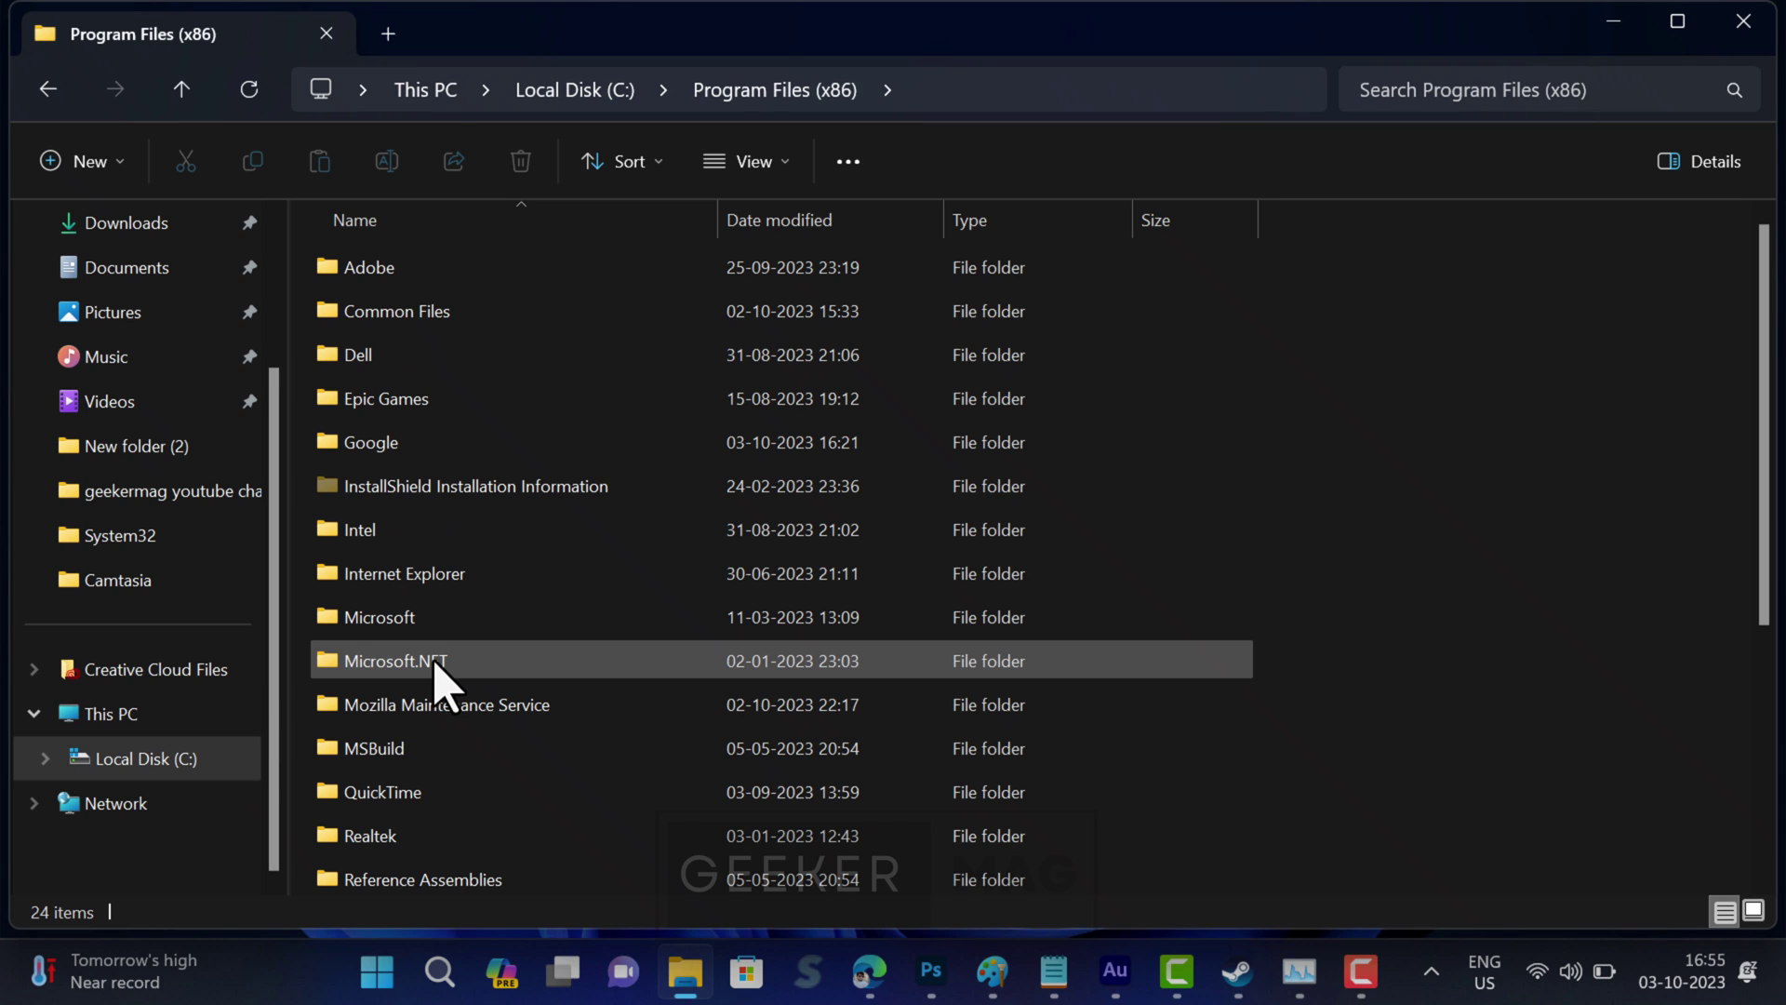
pyautogui.scroll(-2, 434, 679)
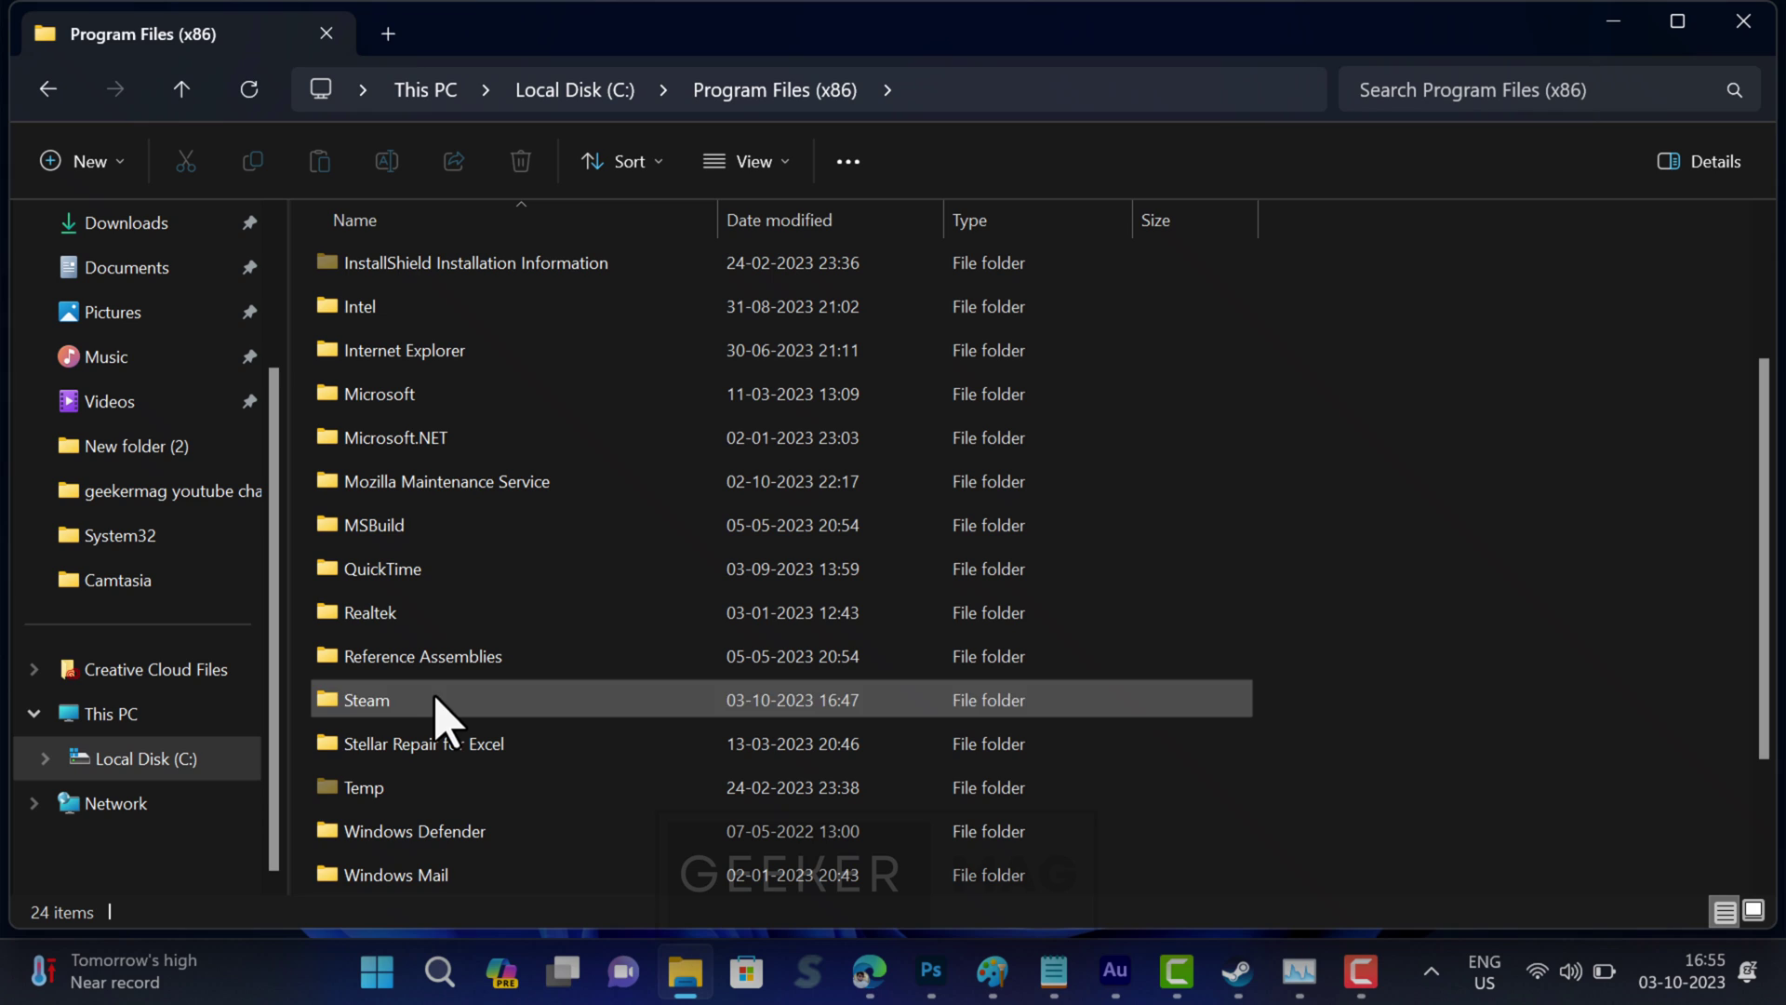
pyautogui.doubleClick(435, 700)
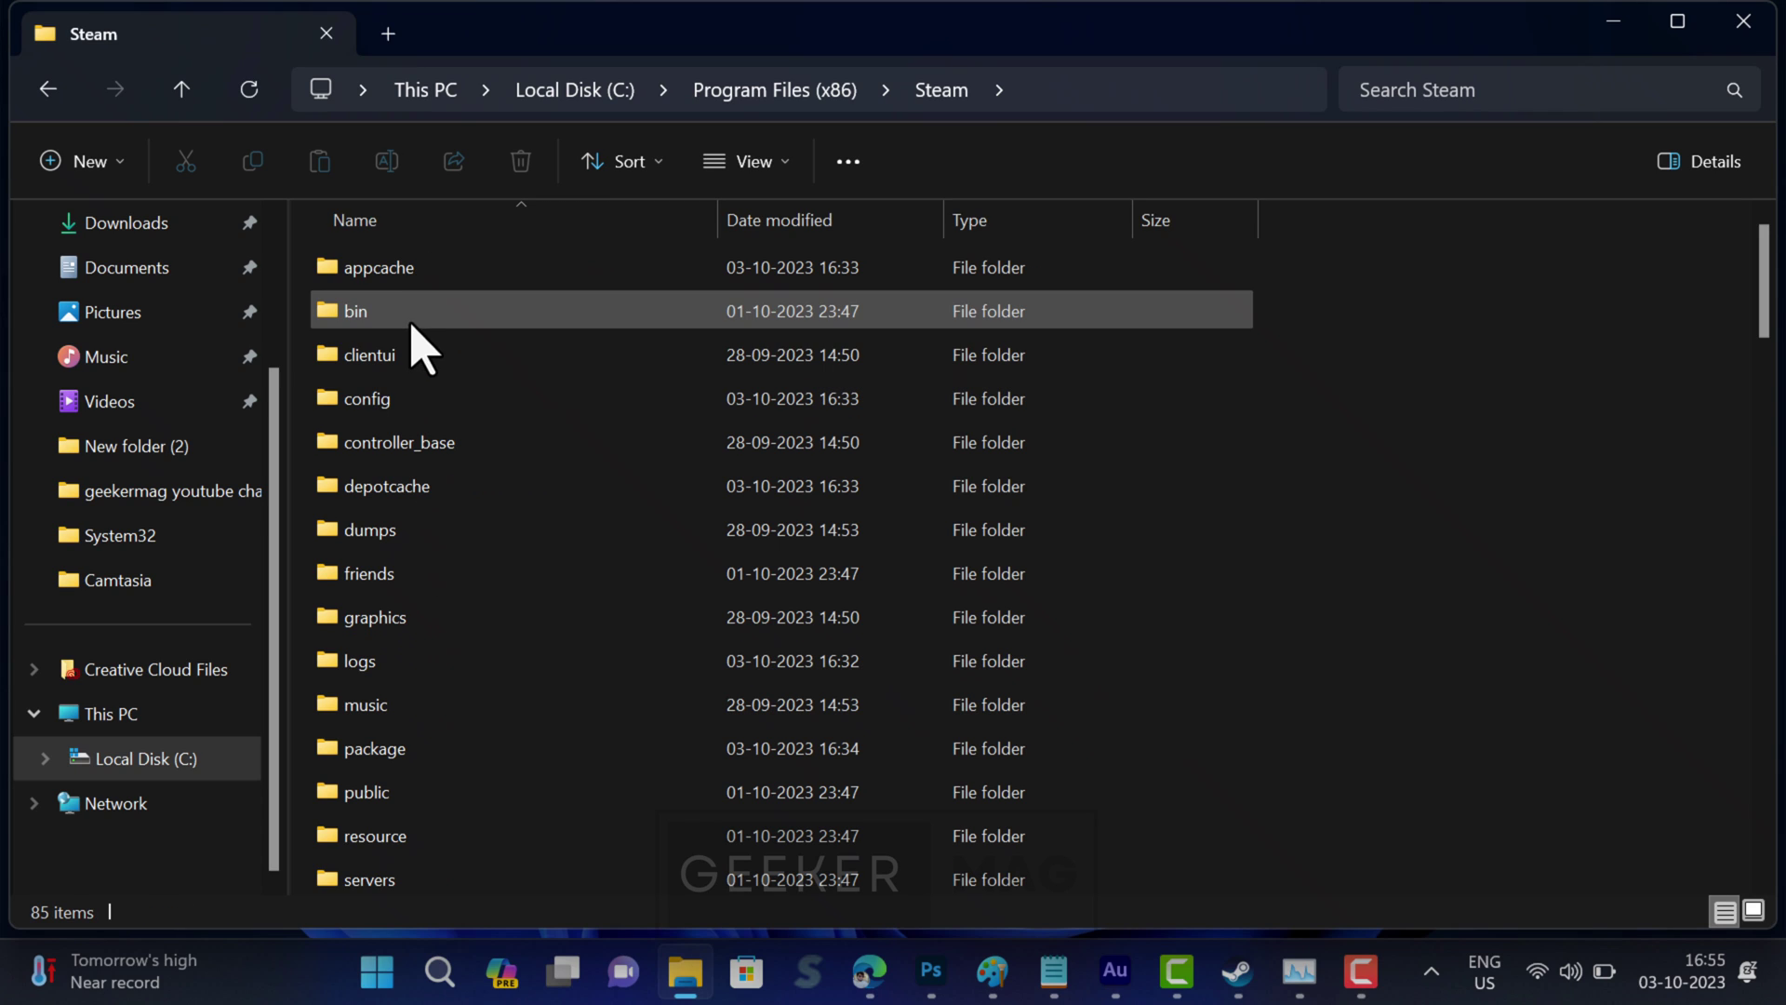
pyautogui.doubleClick(421, 270)
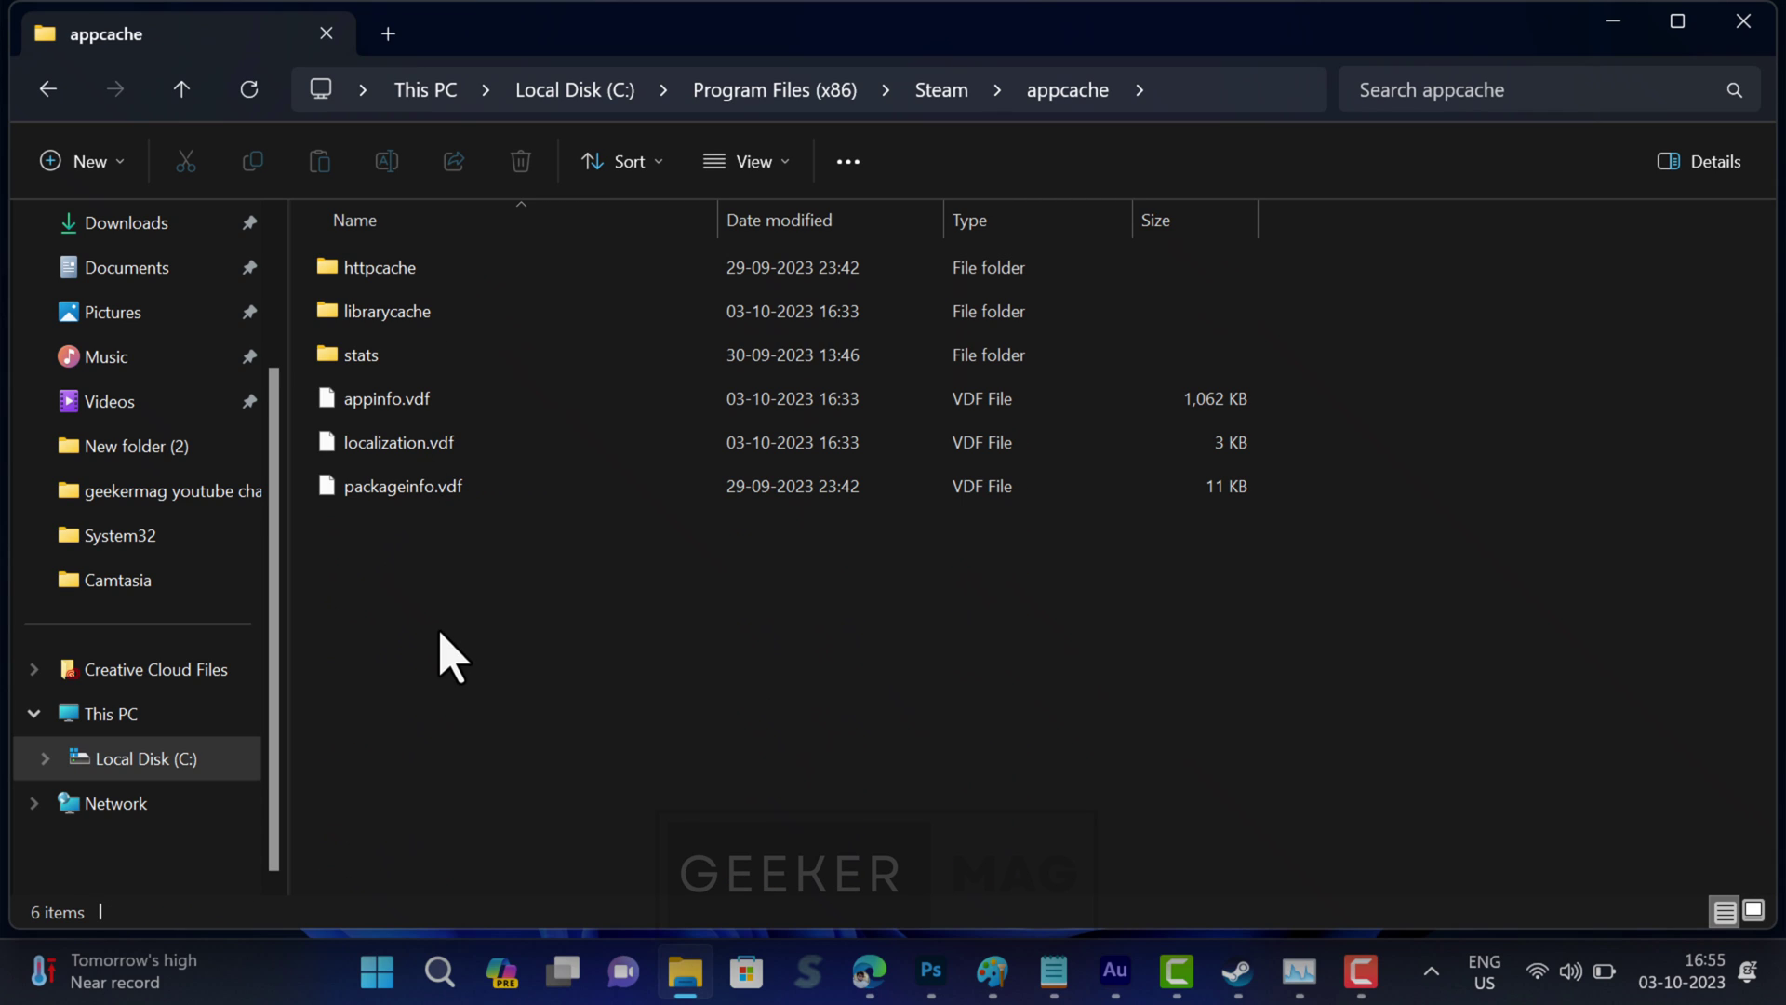
# Delete all files and folders inside Steam's appcache folder.
pyautogui.moveTo(442, 651); pyautogui.dragTo(410, 312)
pyautogui.hotkey('ctrl', 'a')
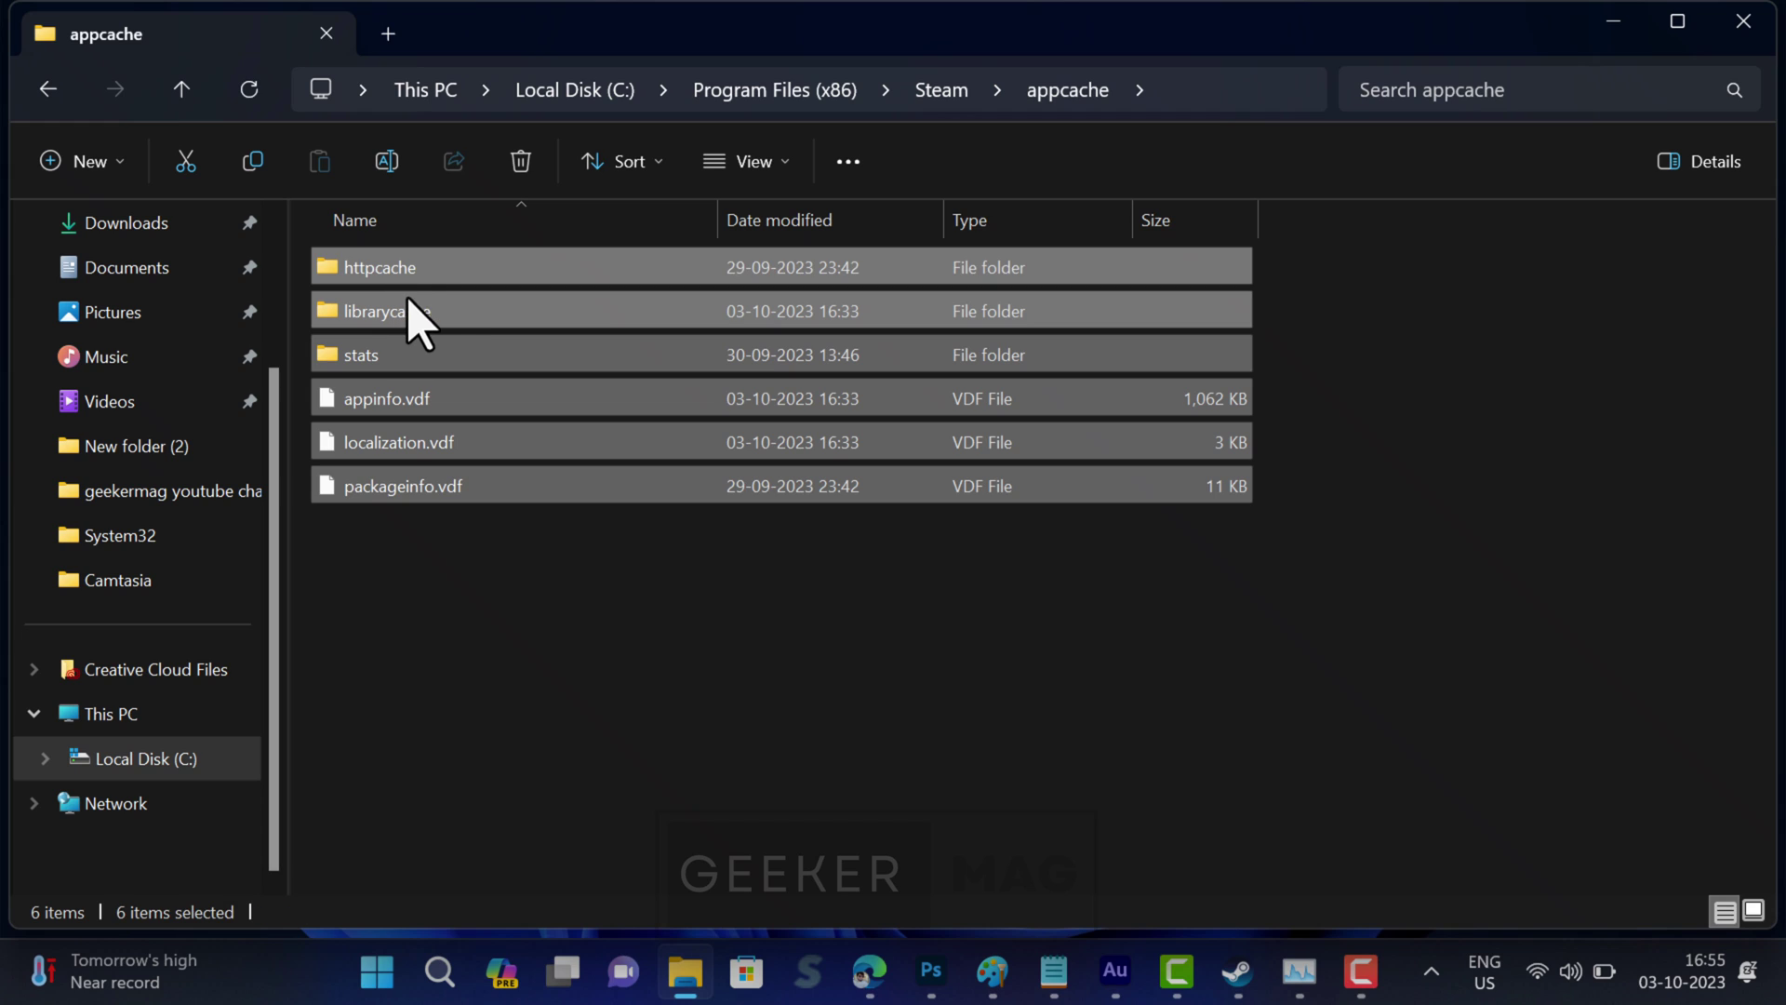
pyautogui.rightClick(446, 290)
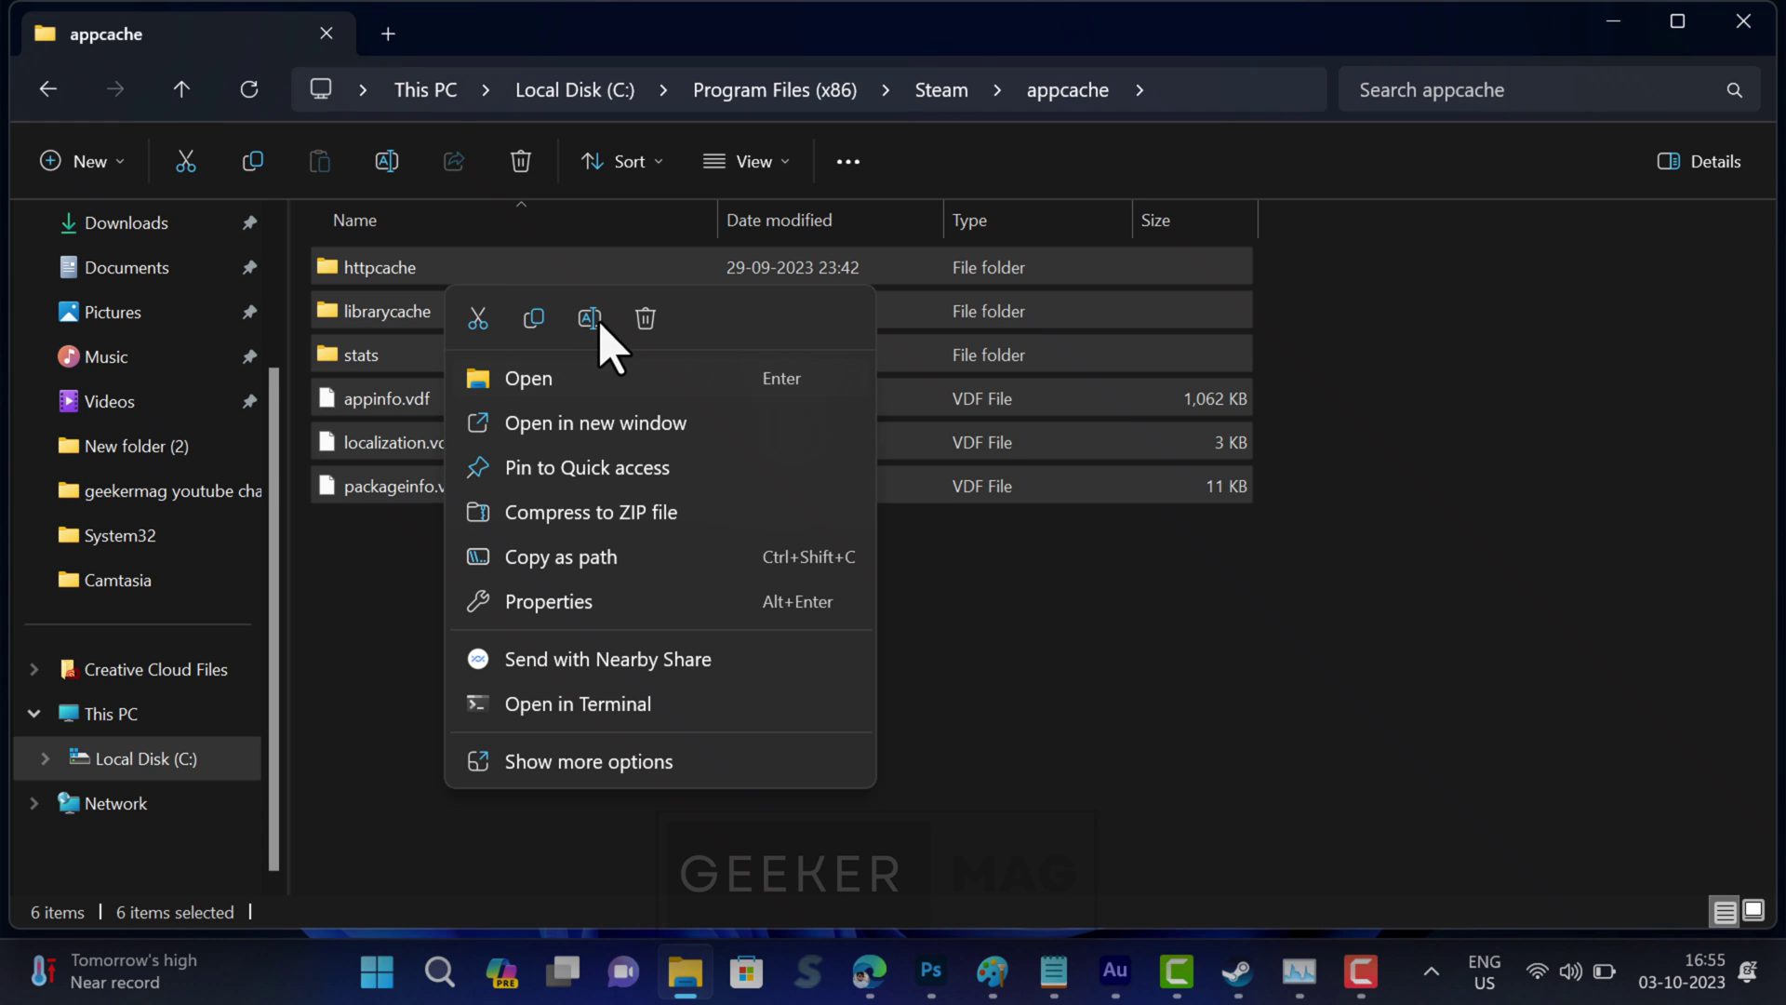
pyautogui.click(644, 317)
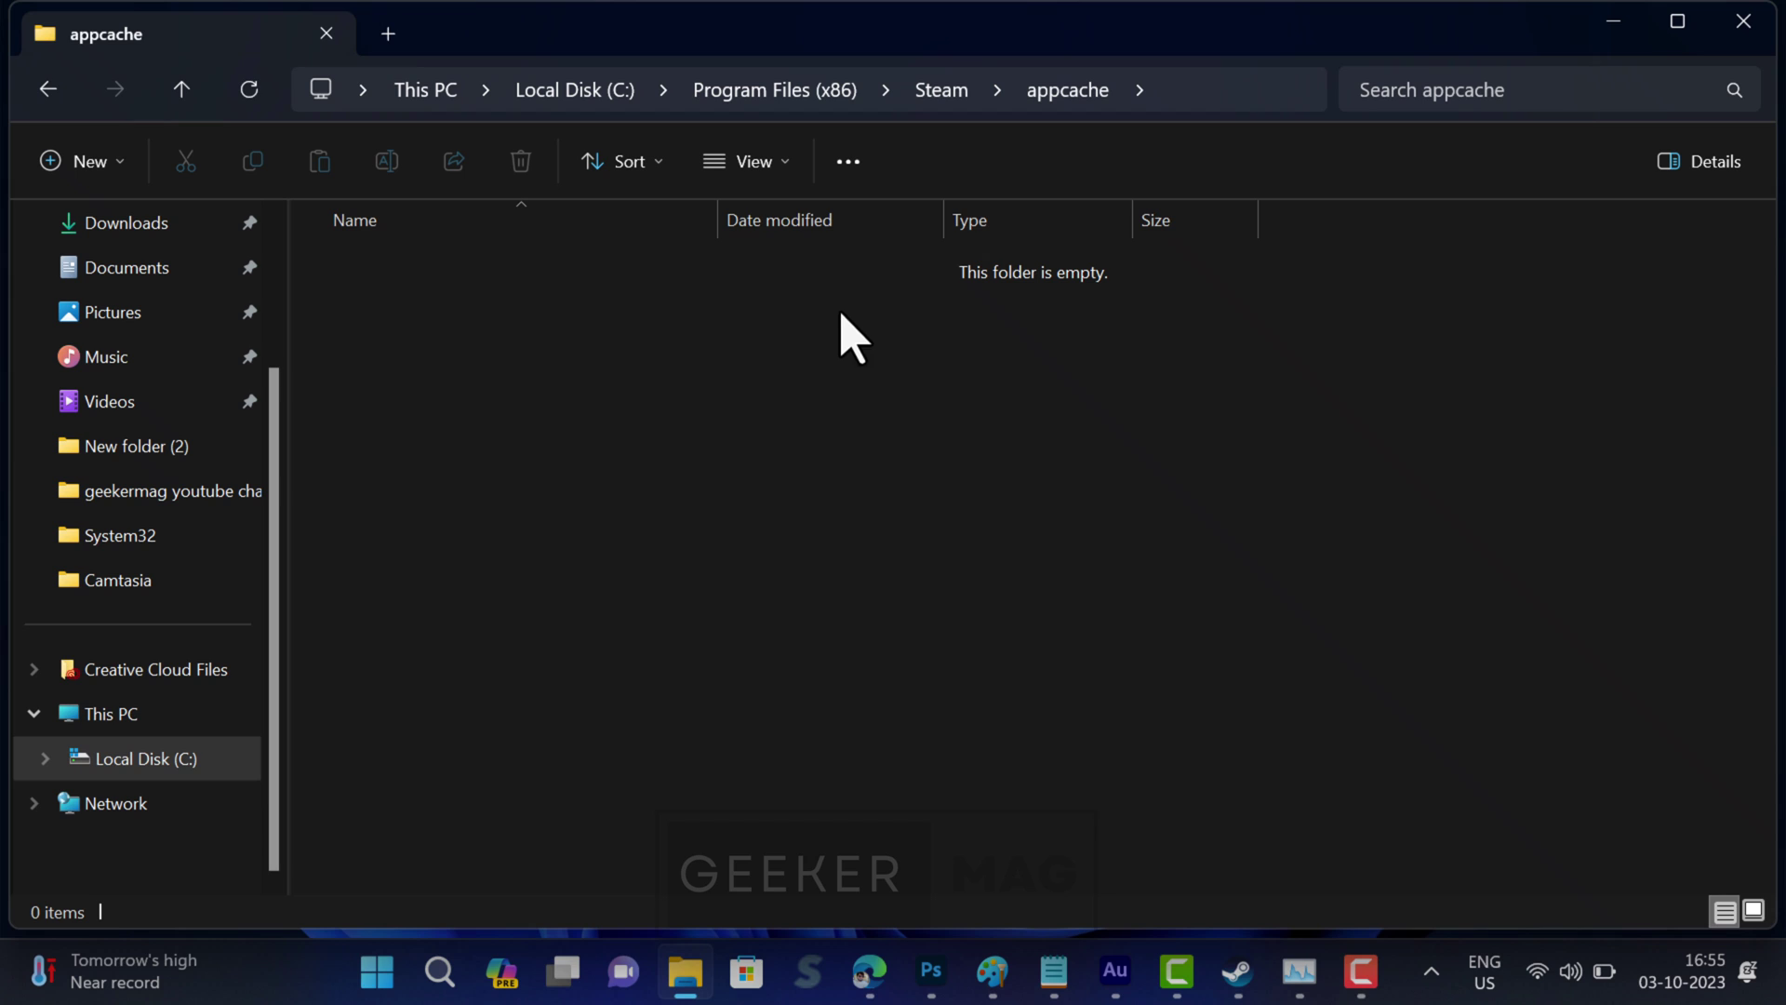
# Exit the Steam client running in the background.
pyautogui.click(1432, 971)
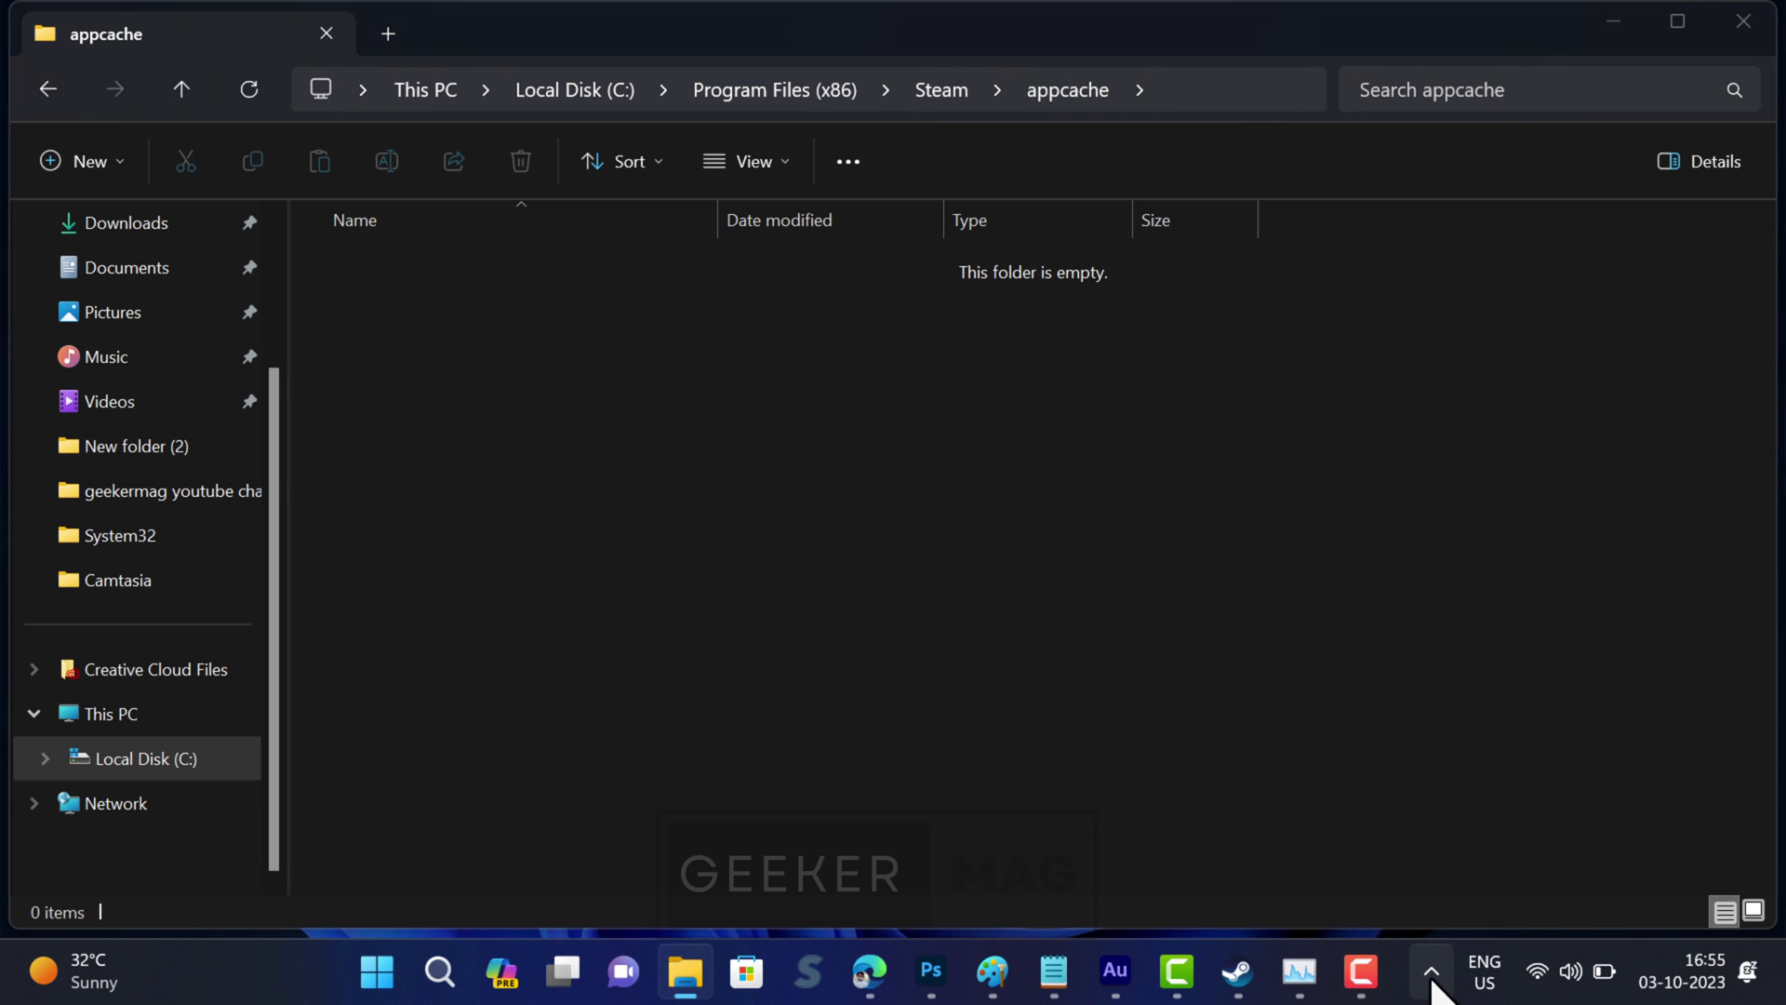
pyautogui.rightClick(1321, 831)
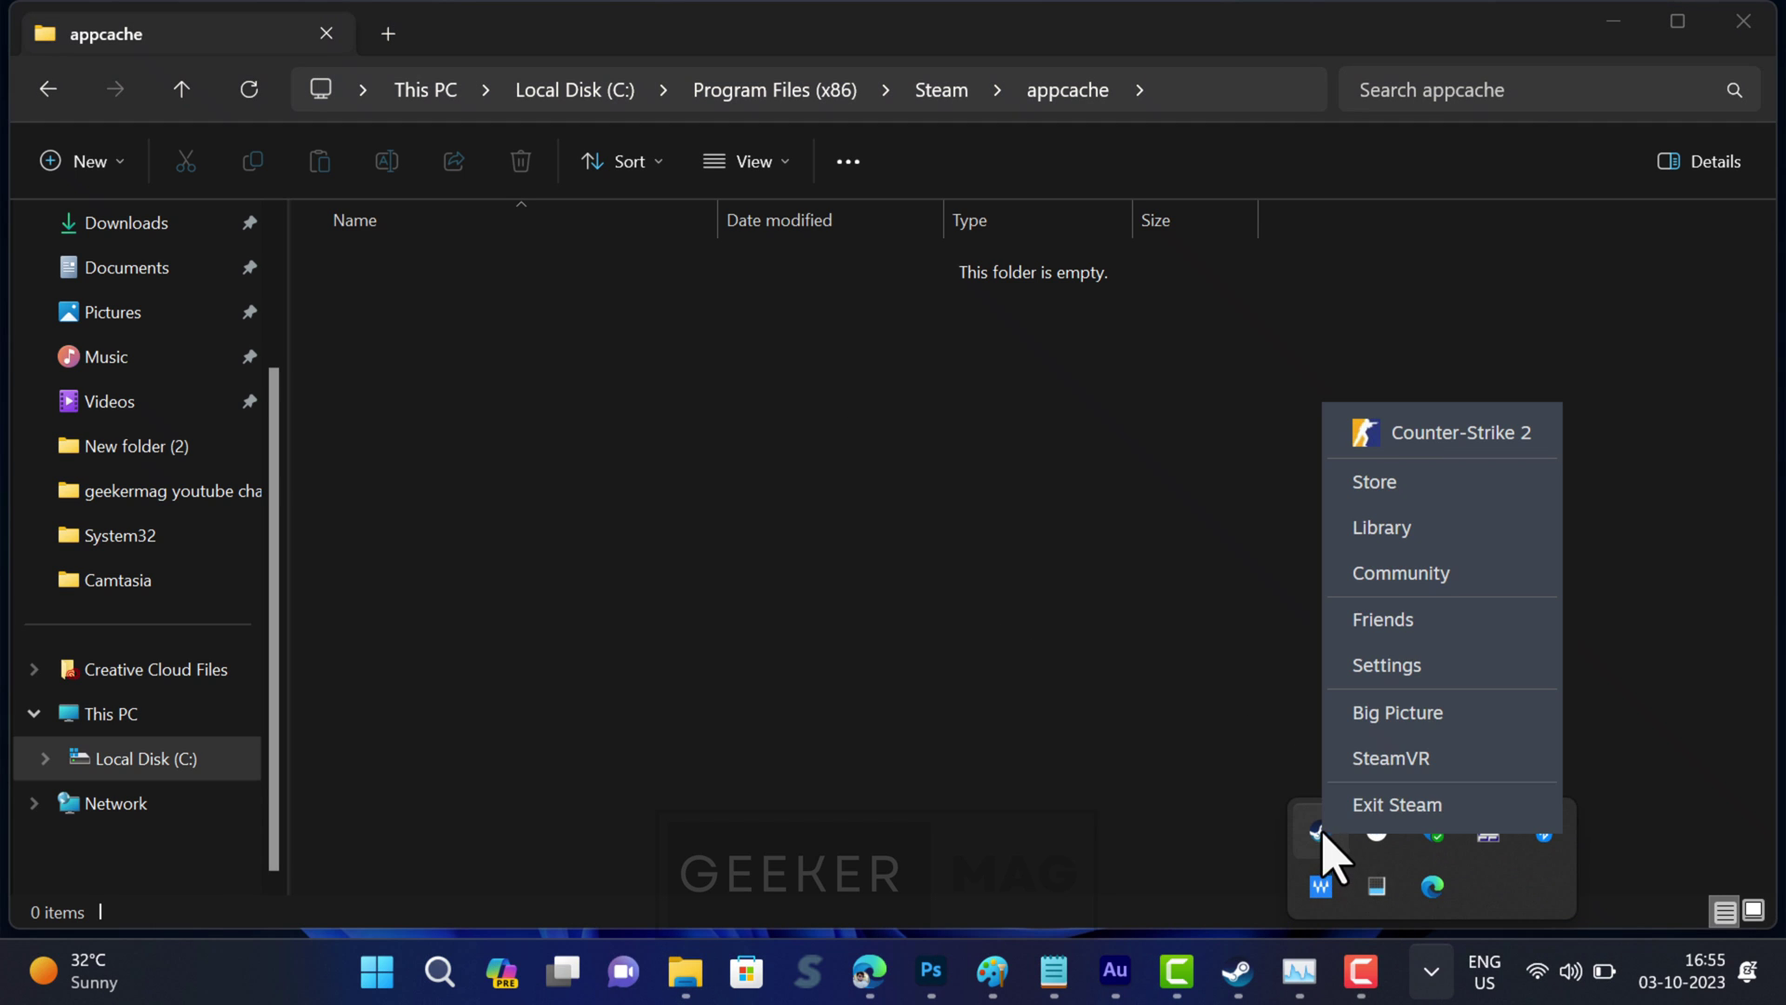
pyautogui.click(1369, 804)
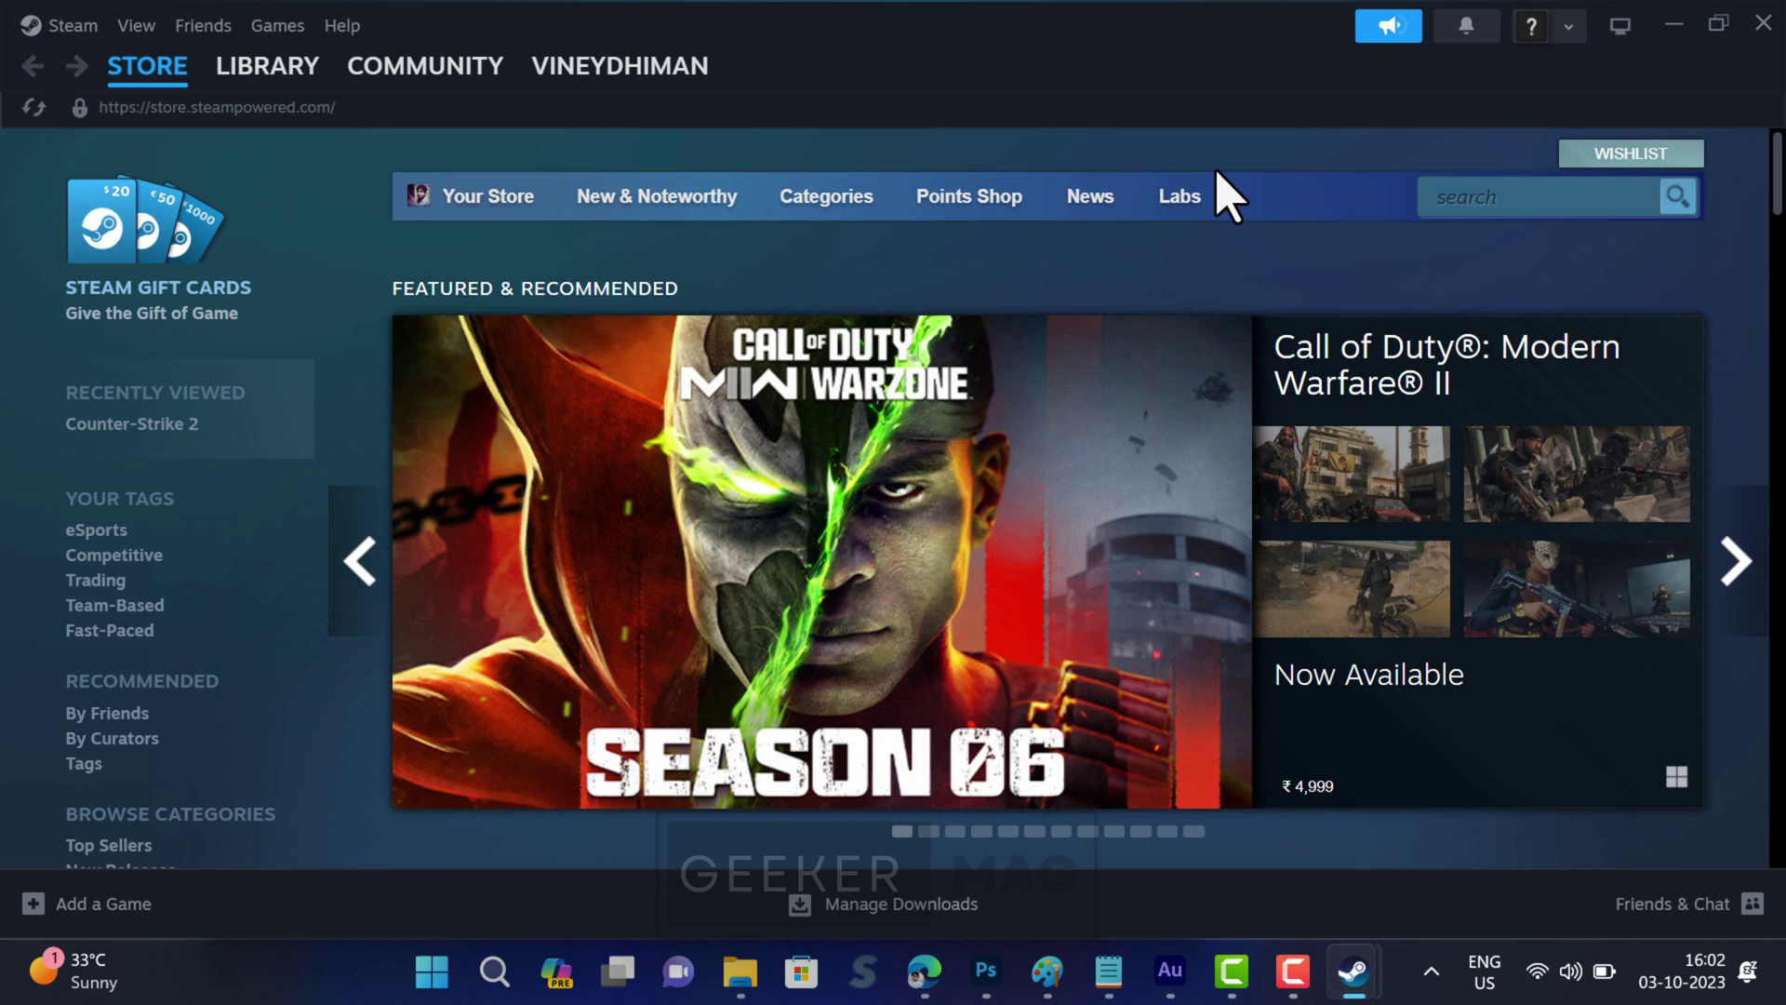
# Verify the integrity of Counter-Strike 2's game files from its installed files properties in the Steam library.
pyautogui.click(260, 67)
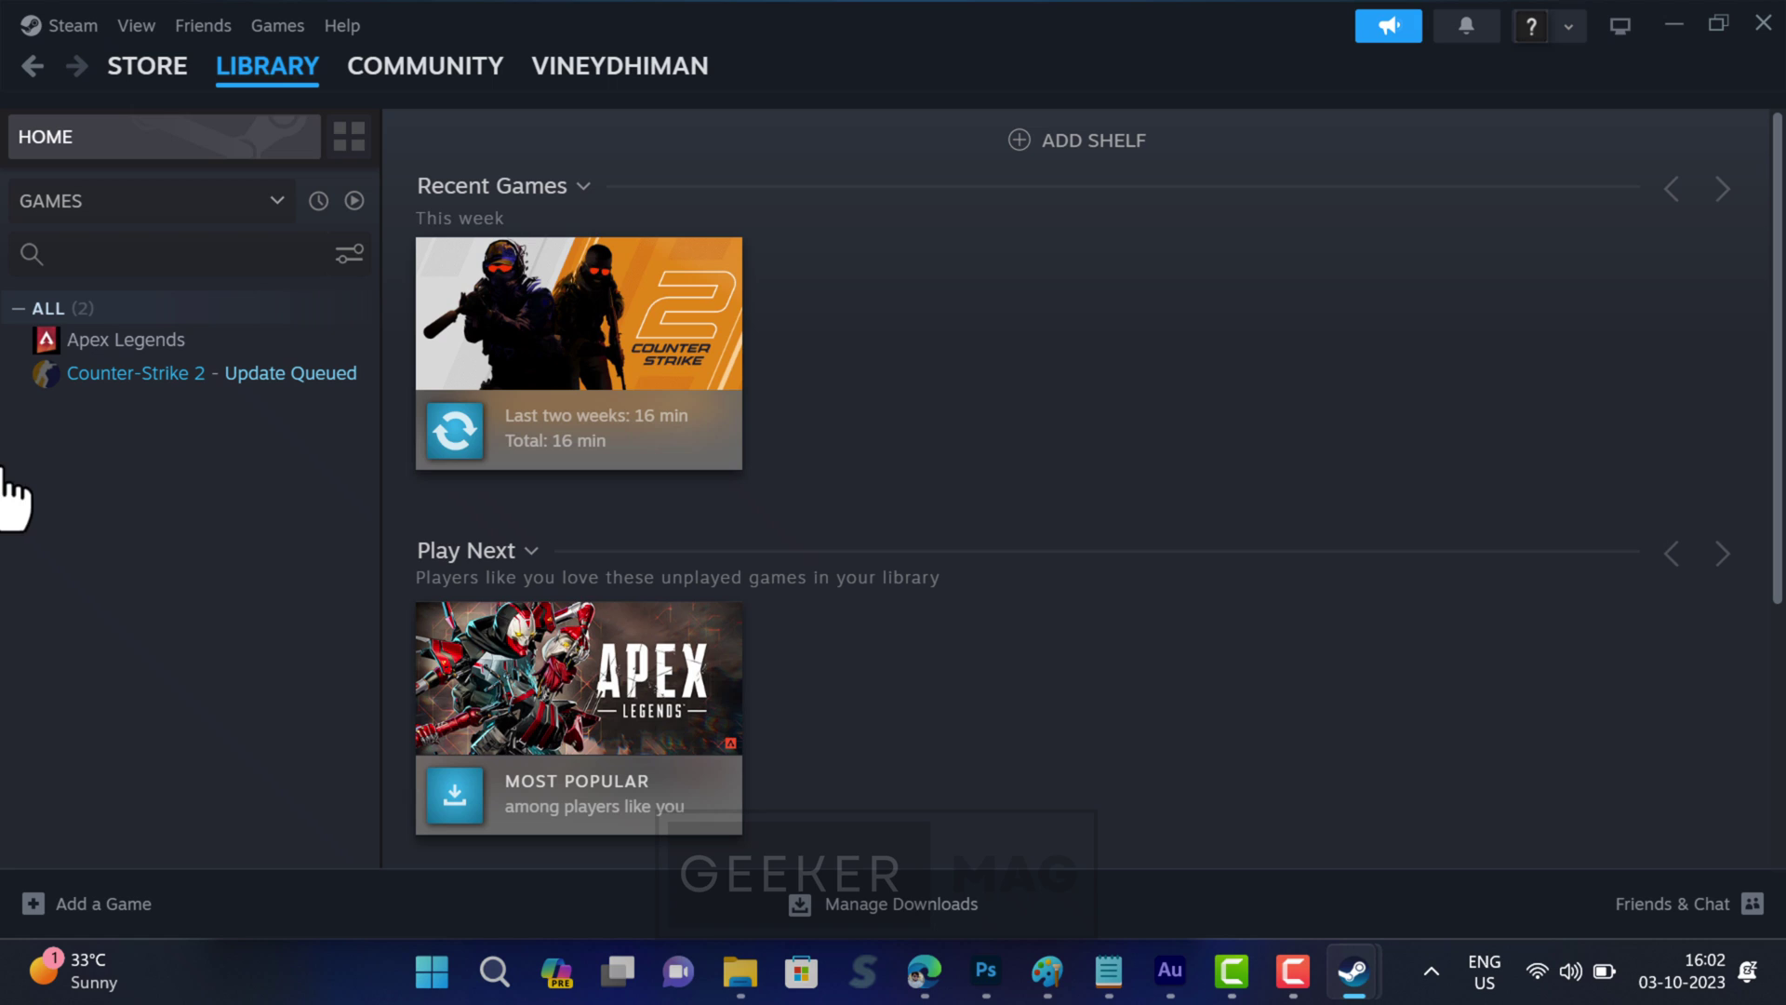
pyautogui.rightClick(191, 382)
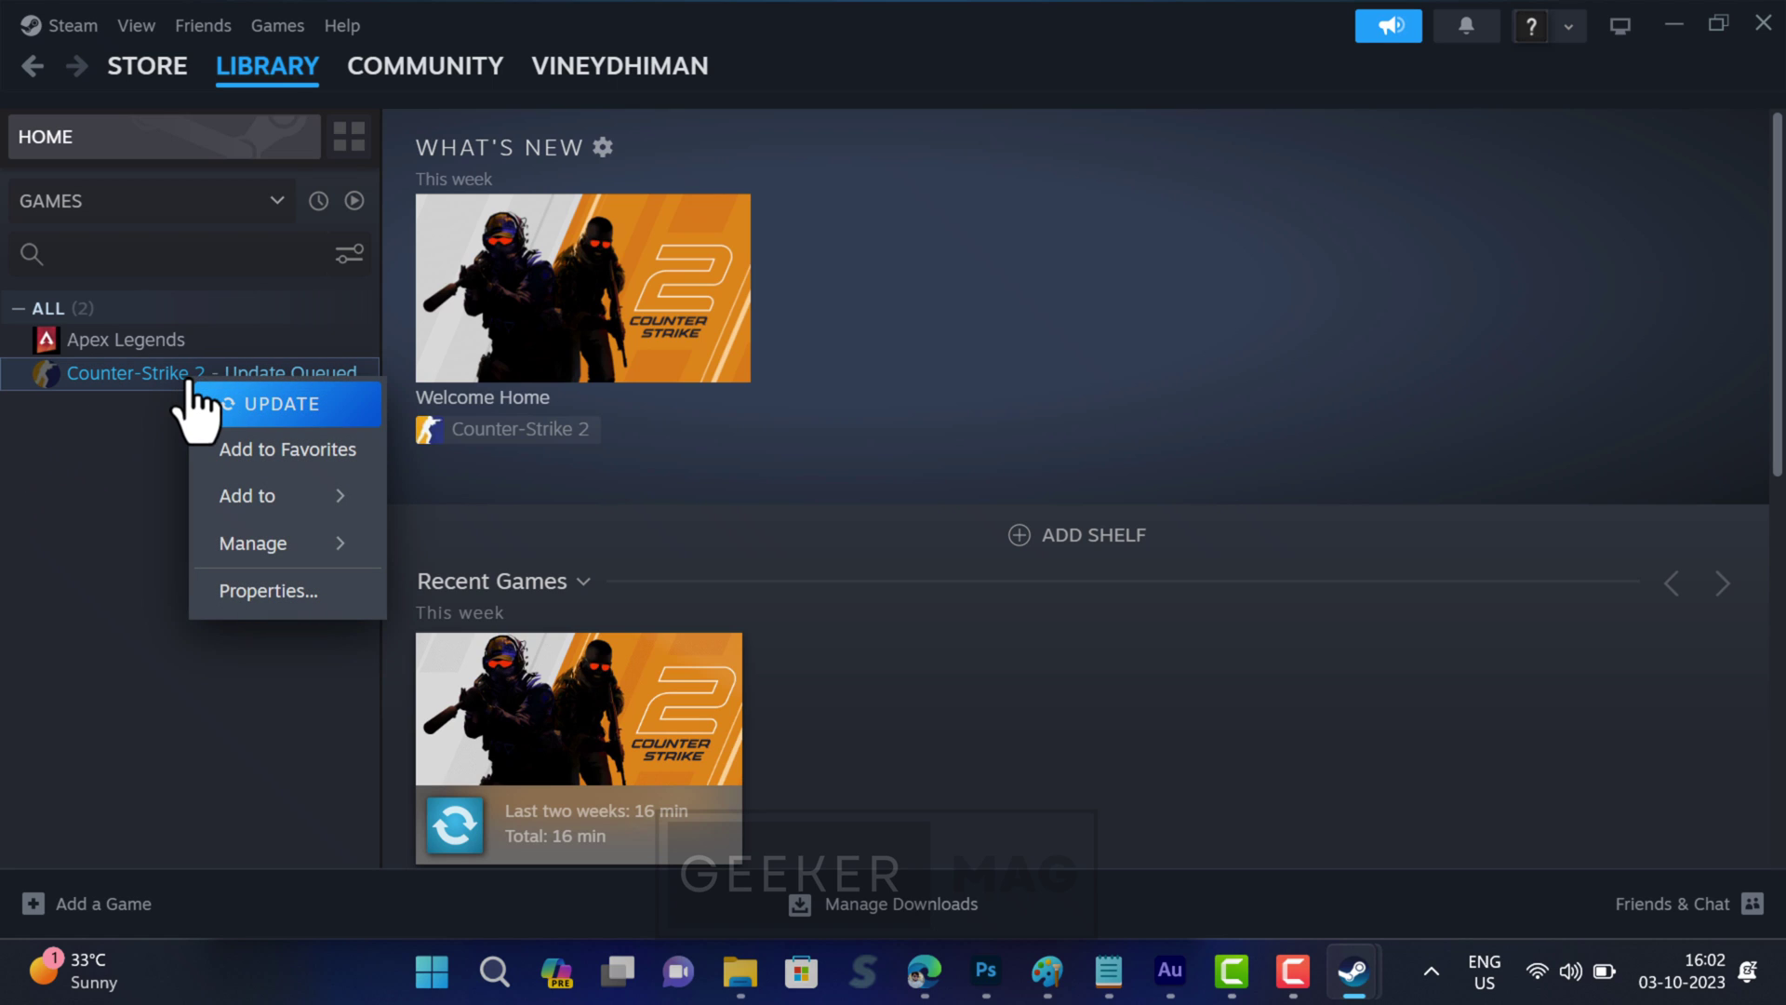
pyautogui.click(207, 595)
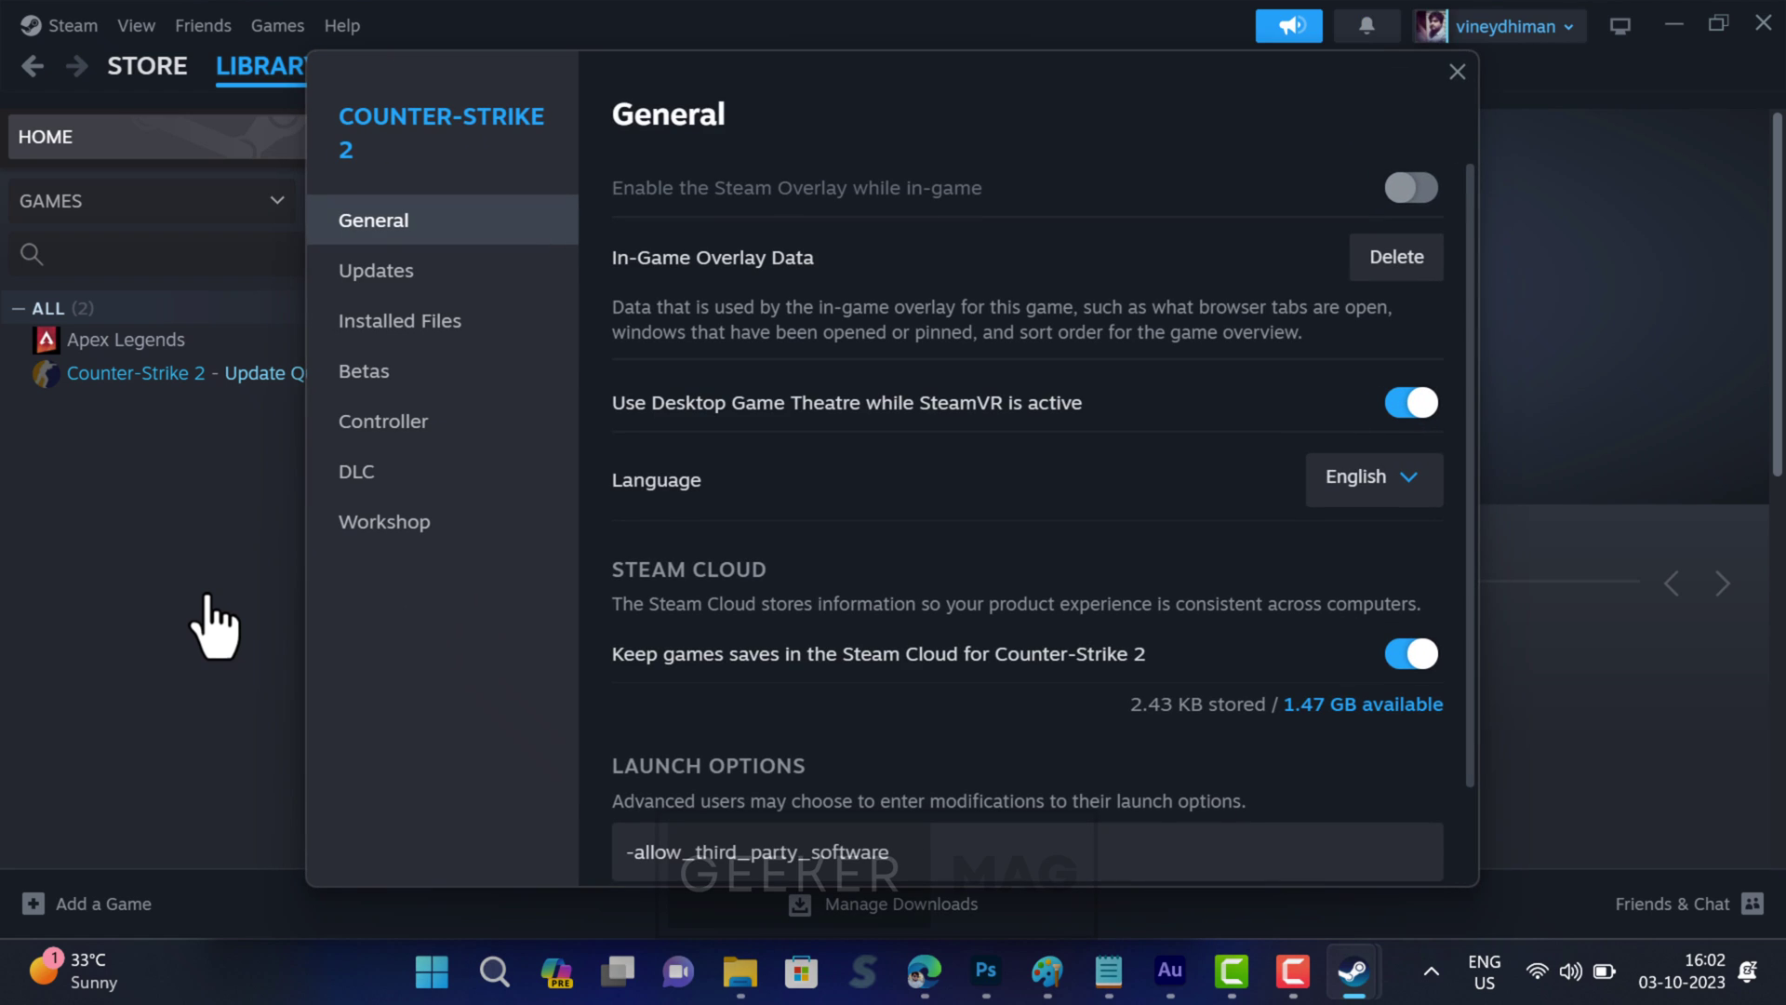
pyautogui.click(408, 333)
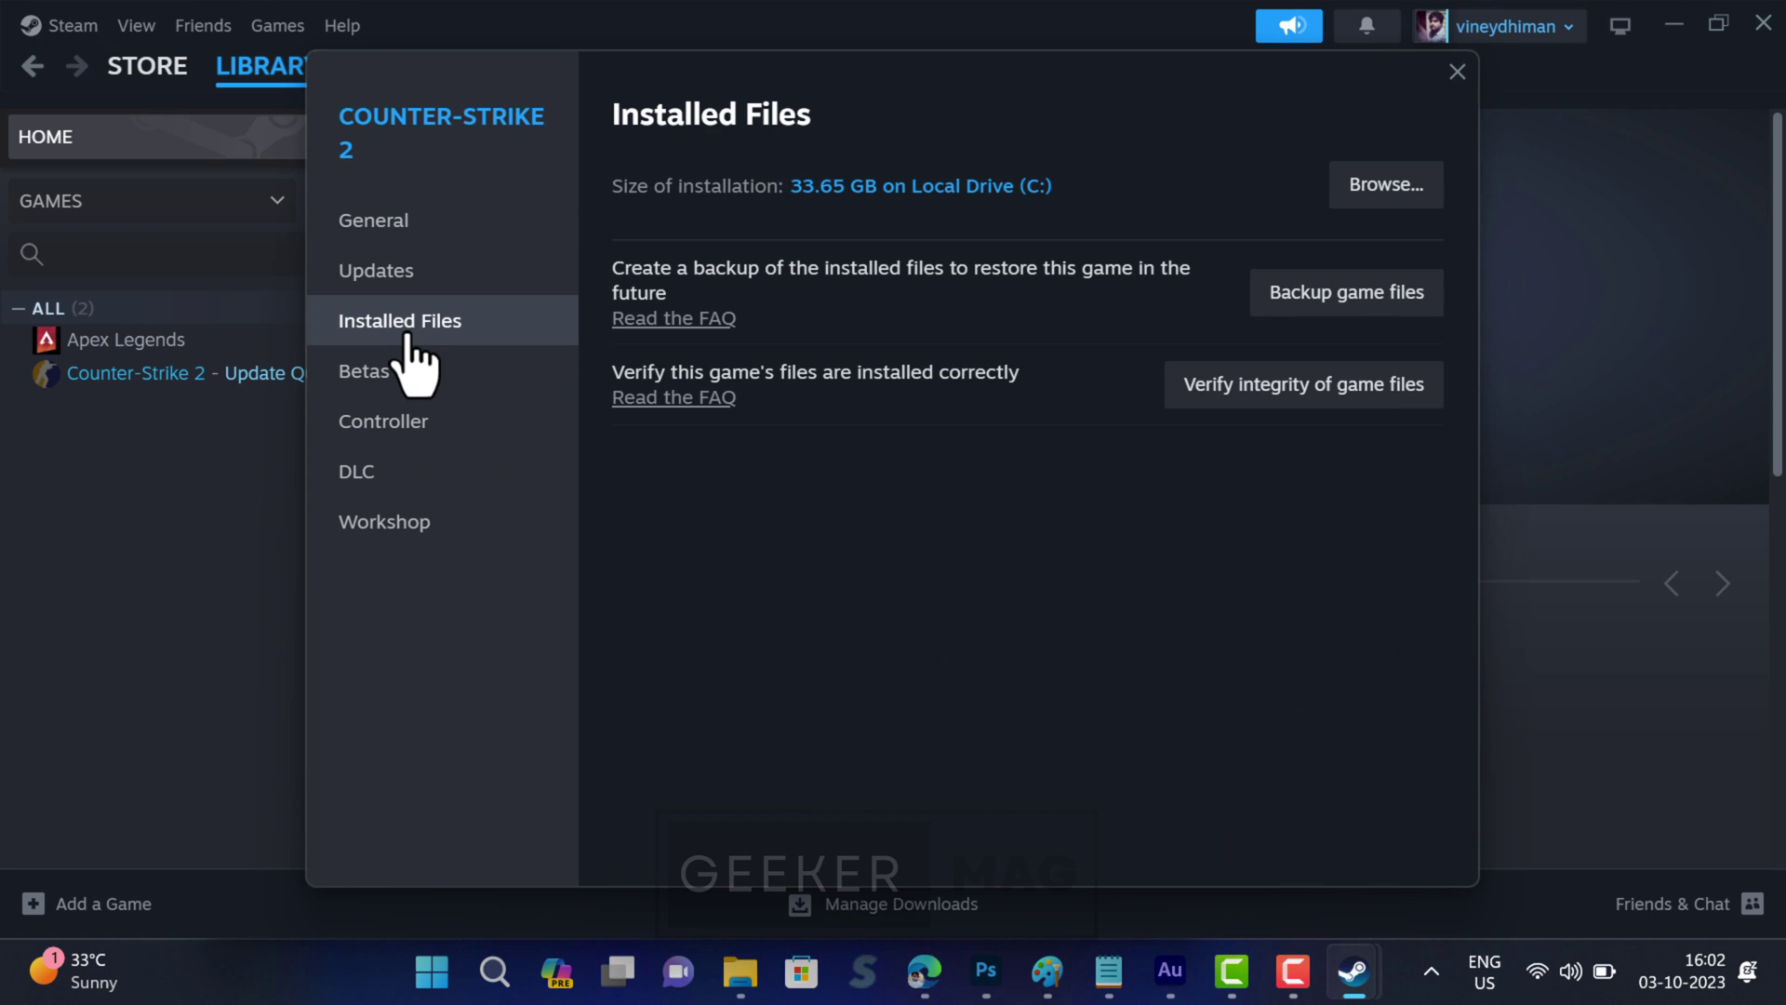
pyautogui.click(1380, 395)
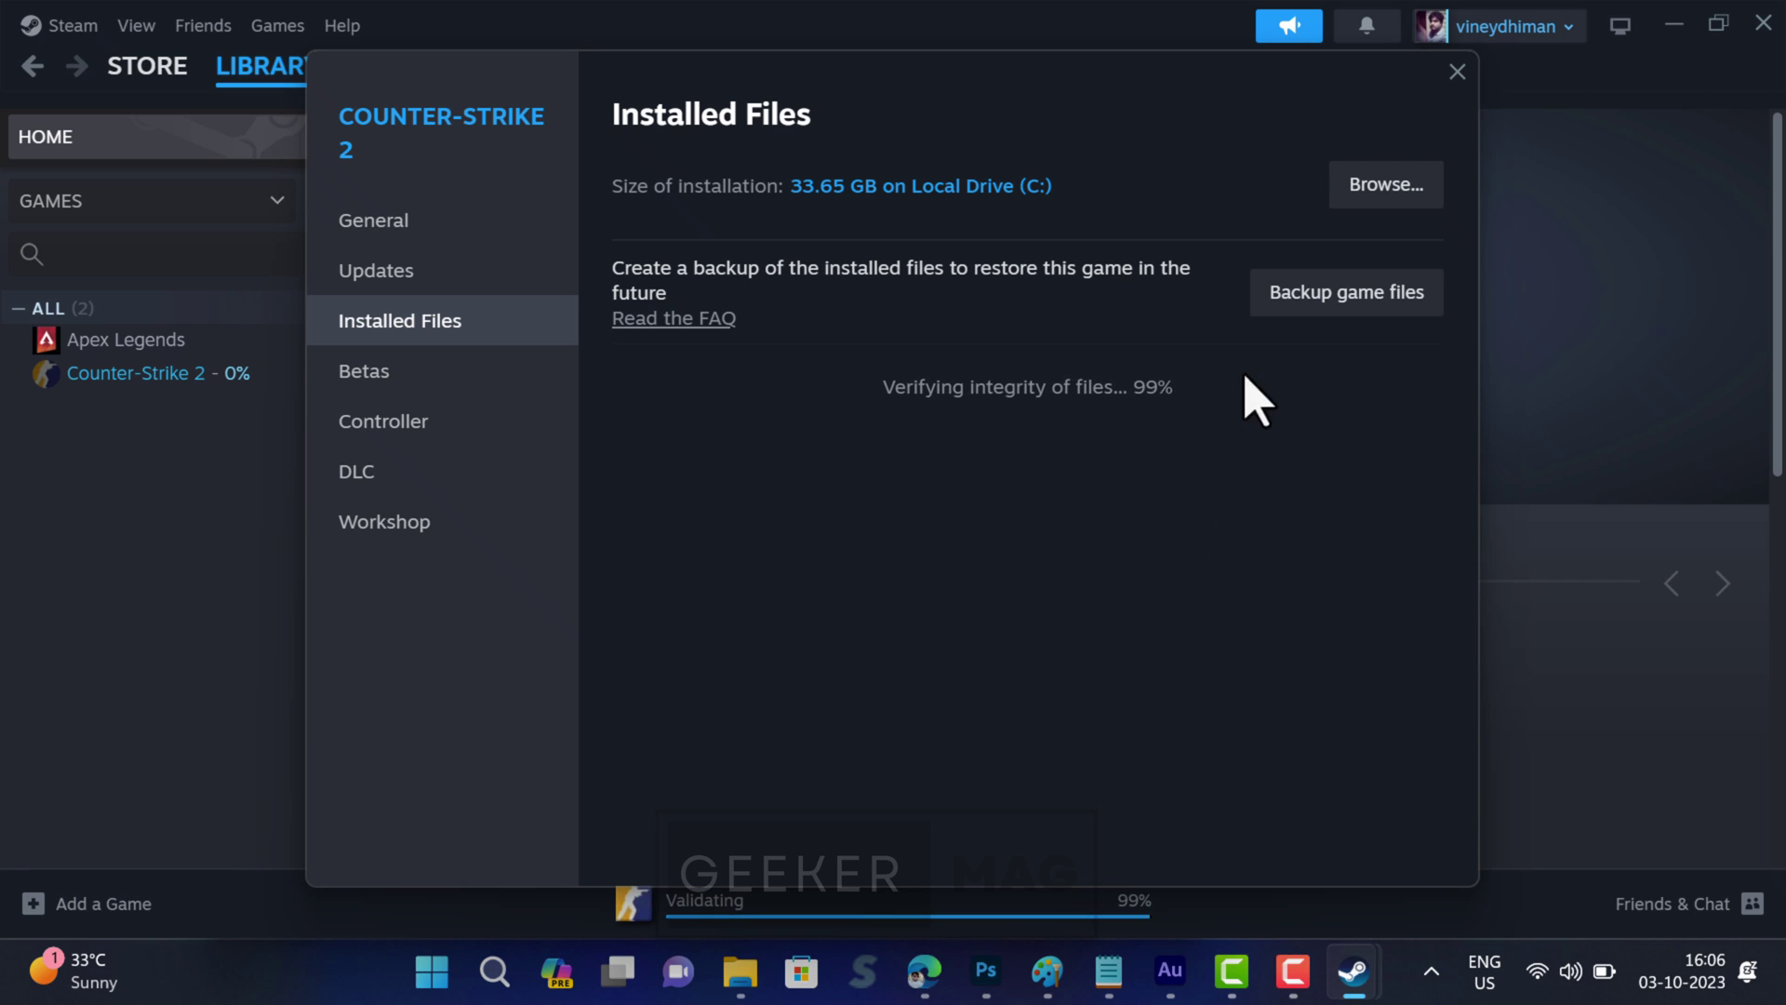
# Close Counter-Strike 2's properties and the Steam window, and exit Steam completely.
pyautogui.click(1457, 72)
pyautogui.click(1762, 25)
pyautogui.click(1173, 23)
pyautogui.click(1431, 971)
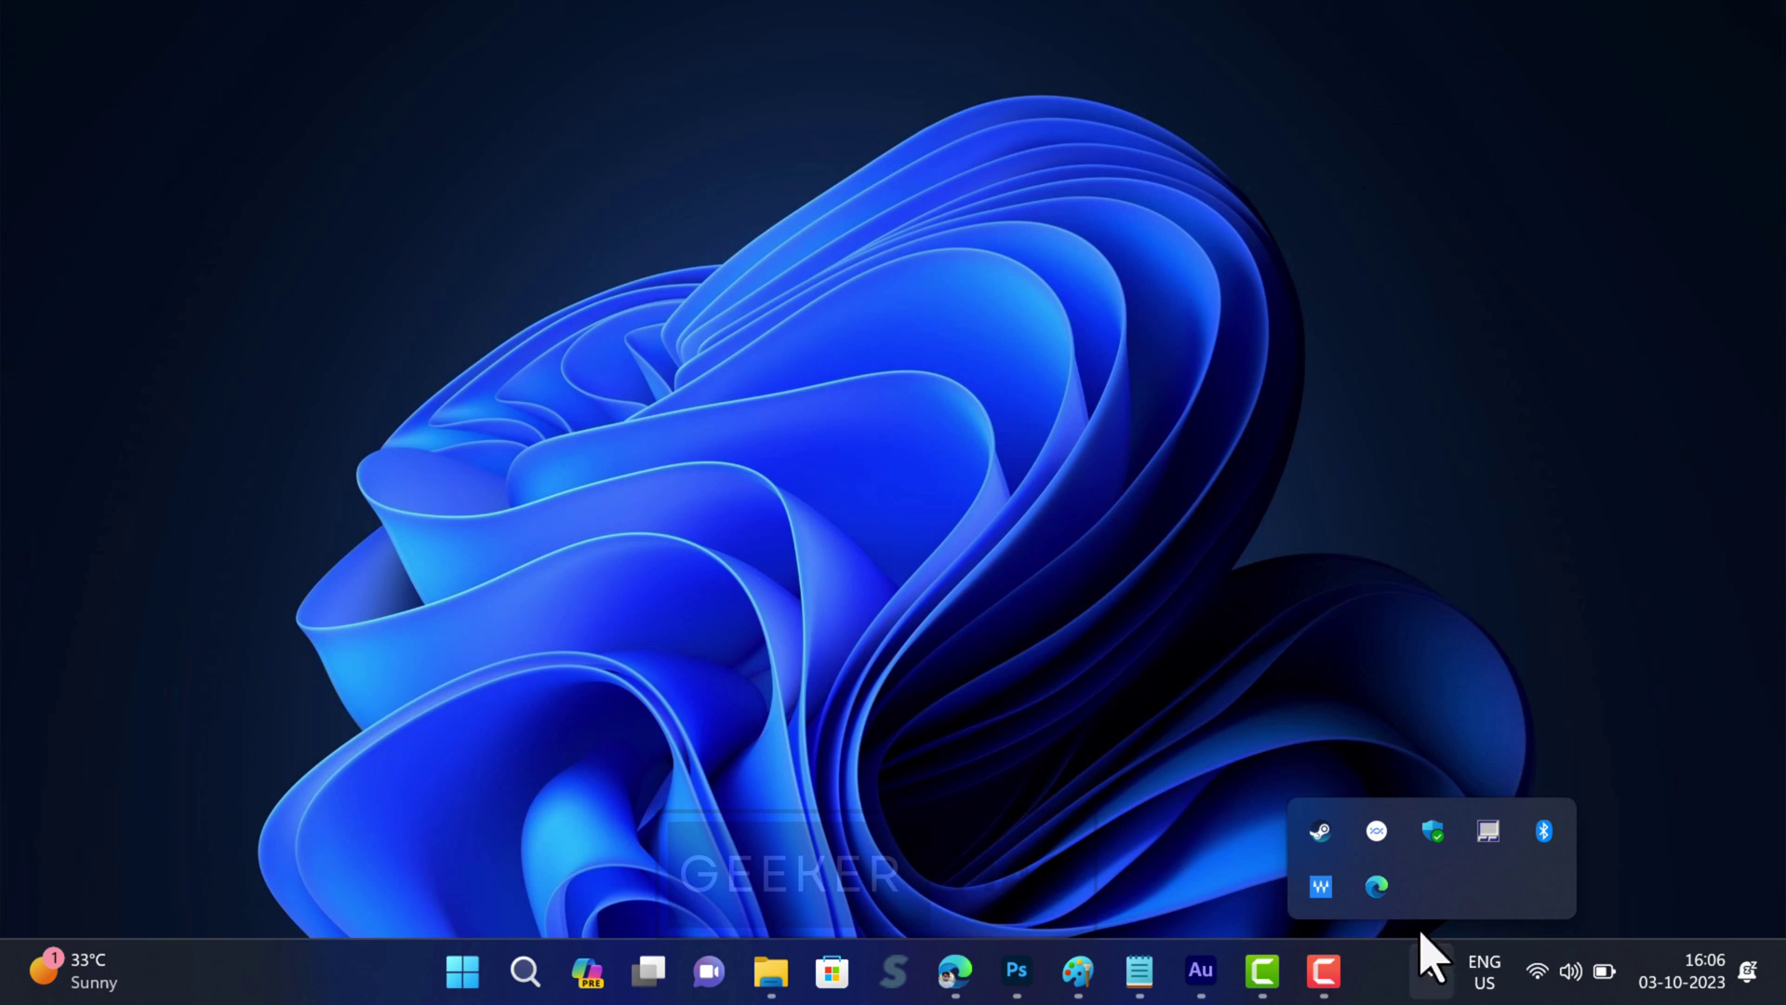
pyautogui.rightClick(1321, 826)
pyautogui.click(1353, 817)
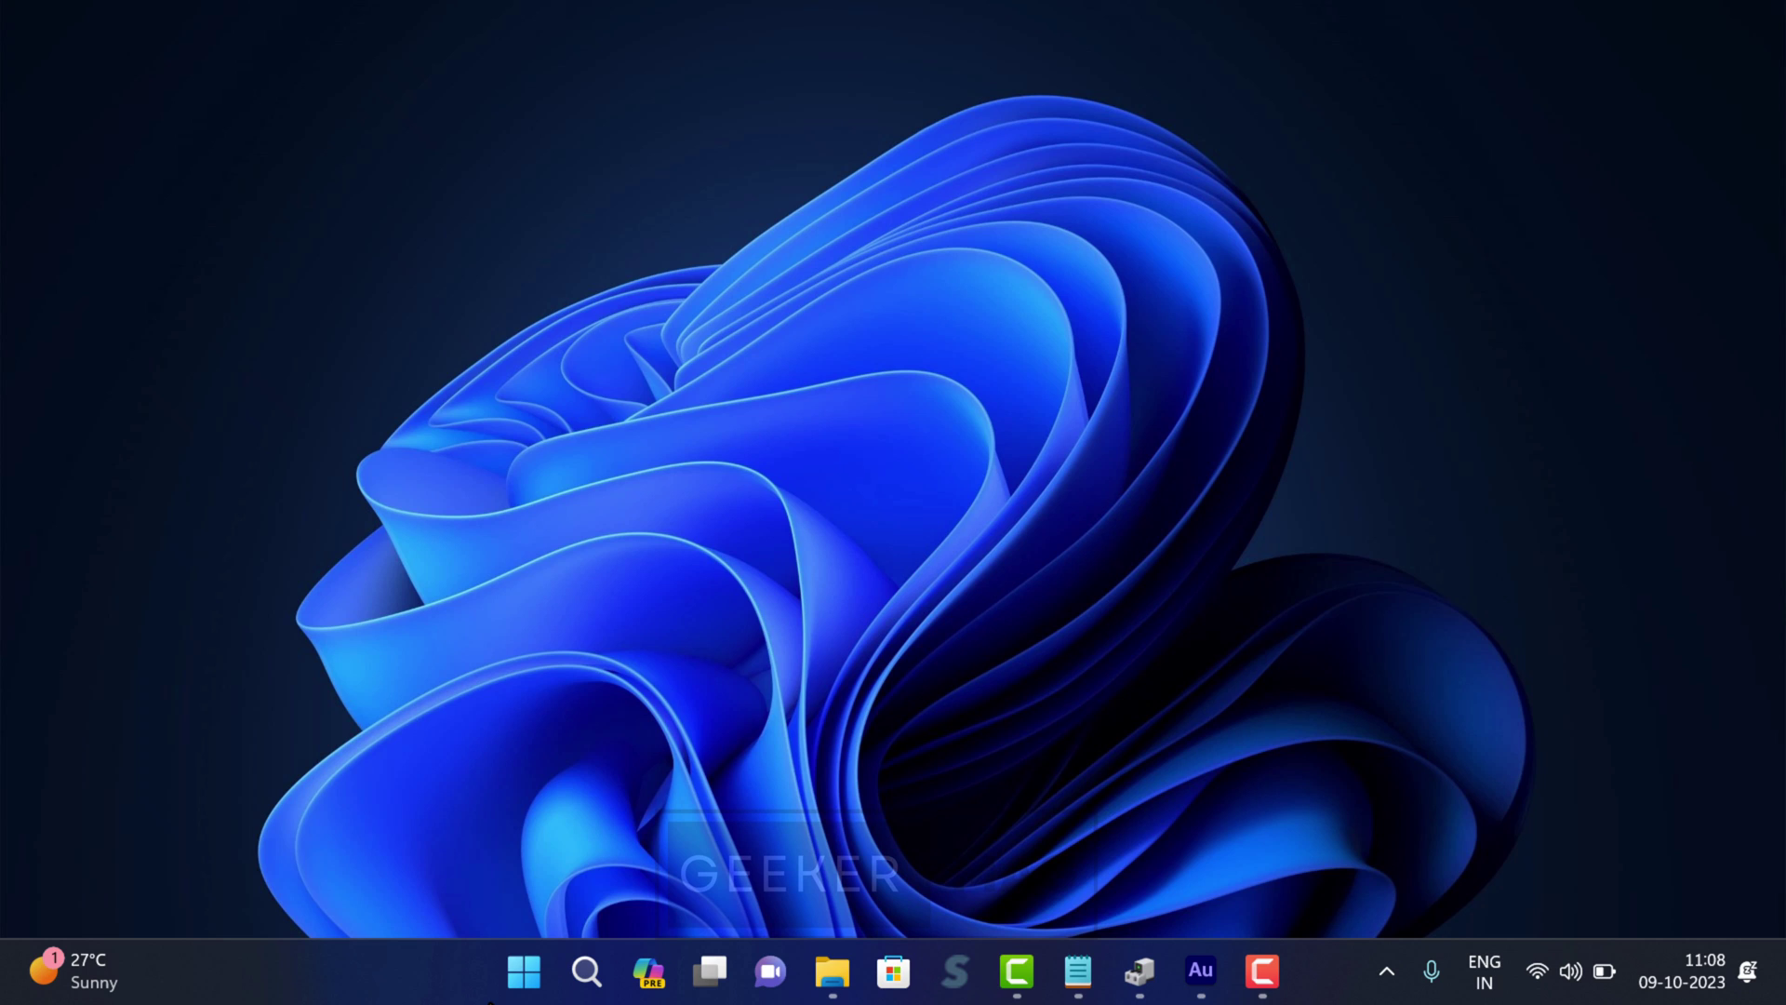
# Locate the Uninstall device option for Intel(R) UHD Graphics 620 in Device Manager, and close Device Manager without using it.
pyautogui.rightClick(522, 996)
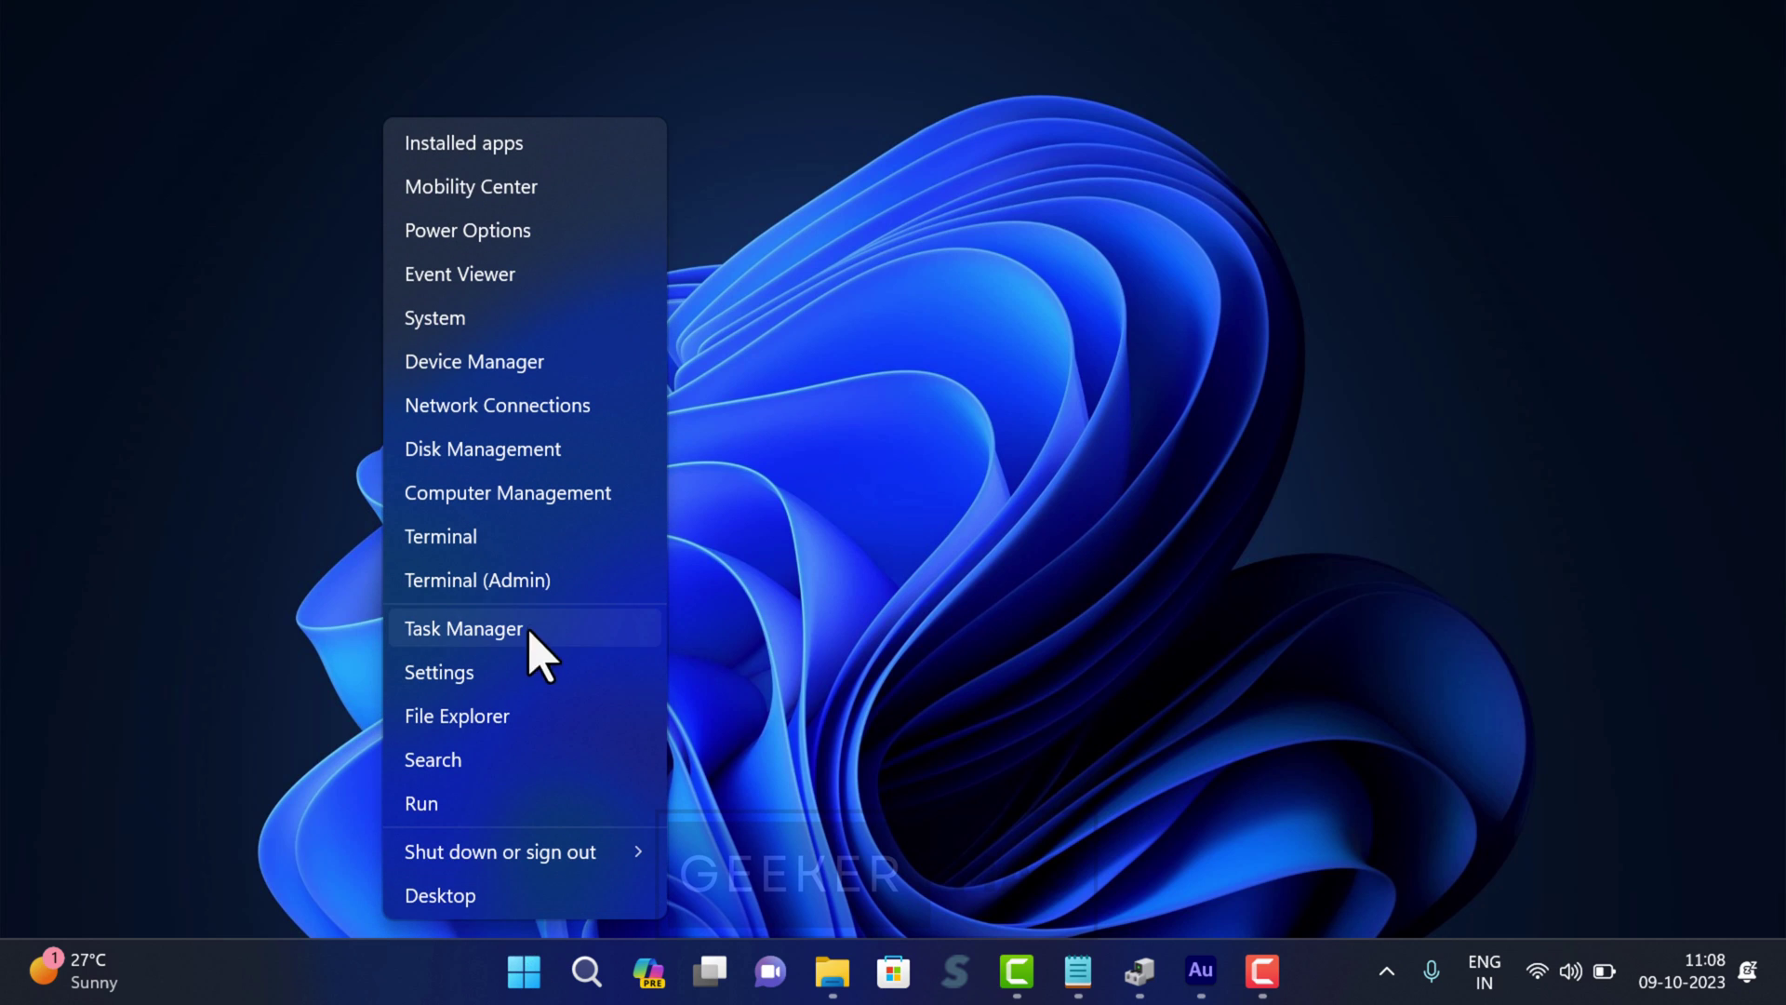
pyautogui.click(529, 369)
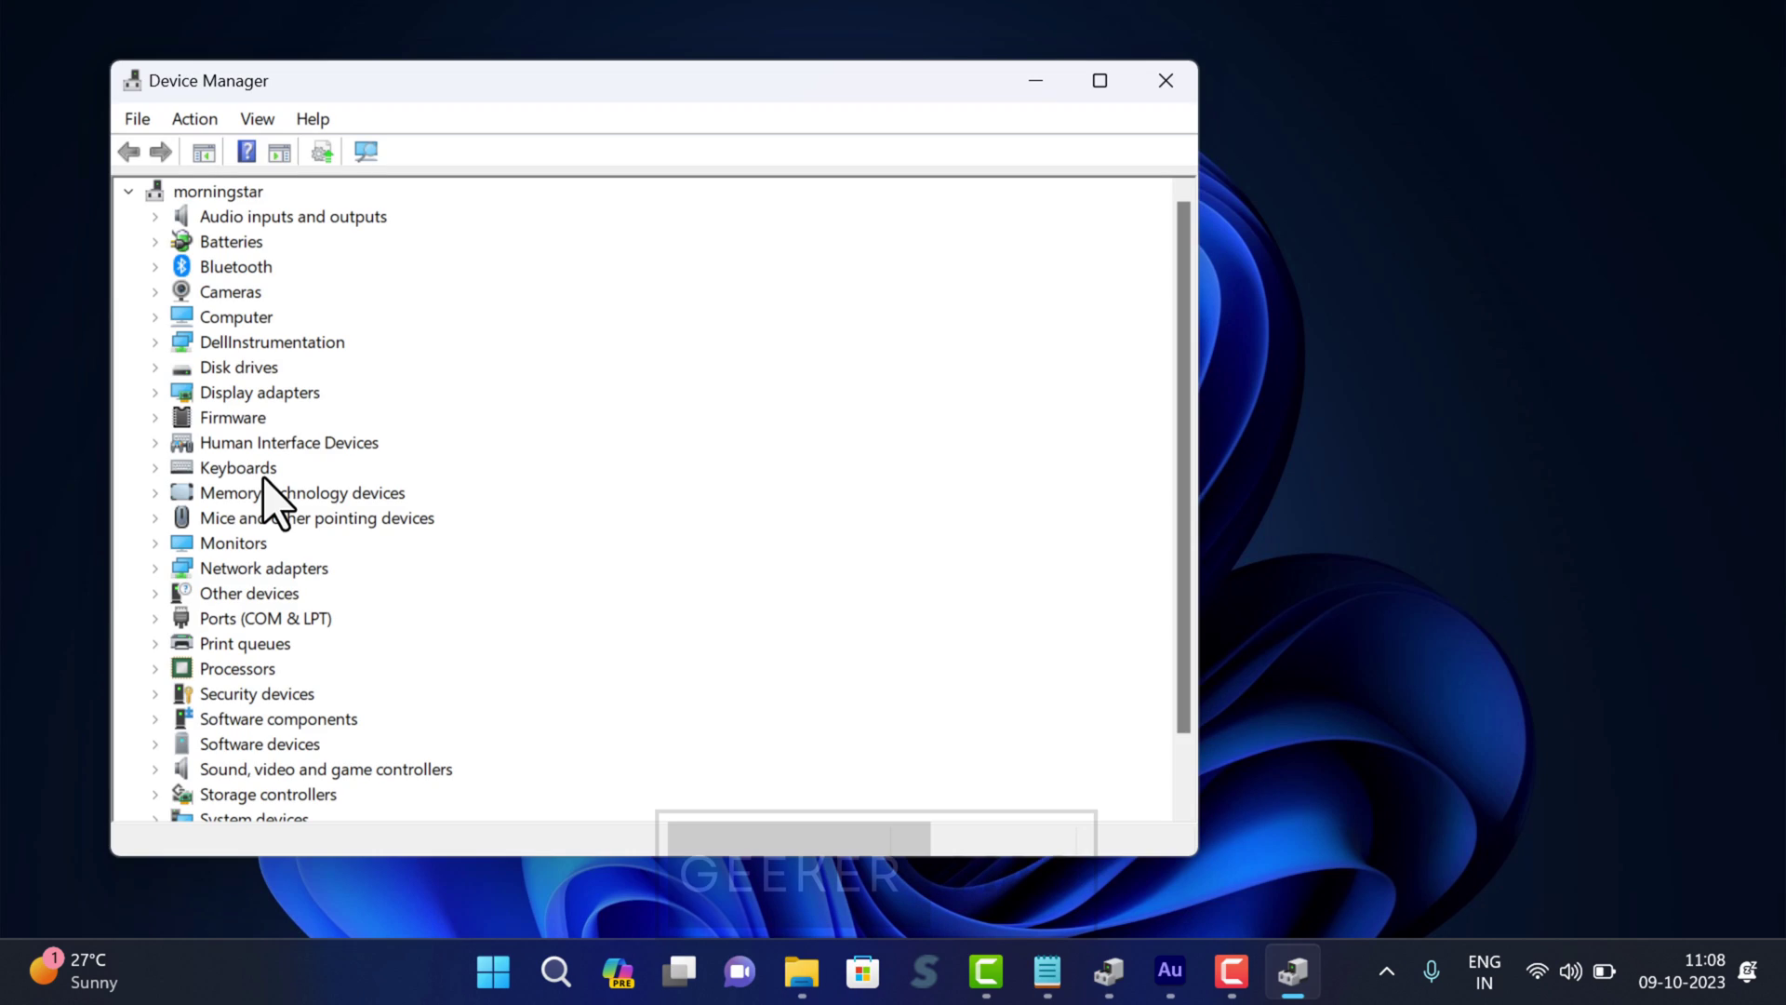
pyautogui.click(157, 393)
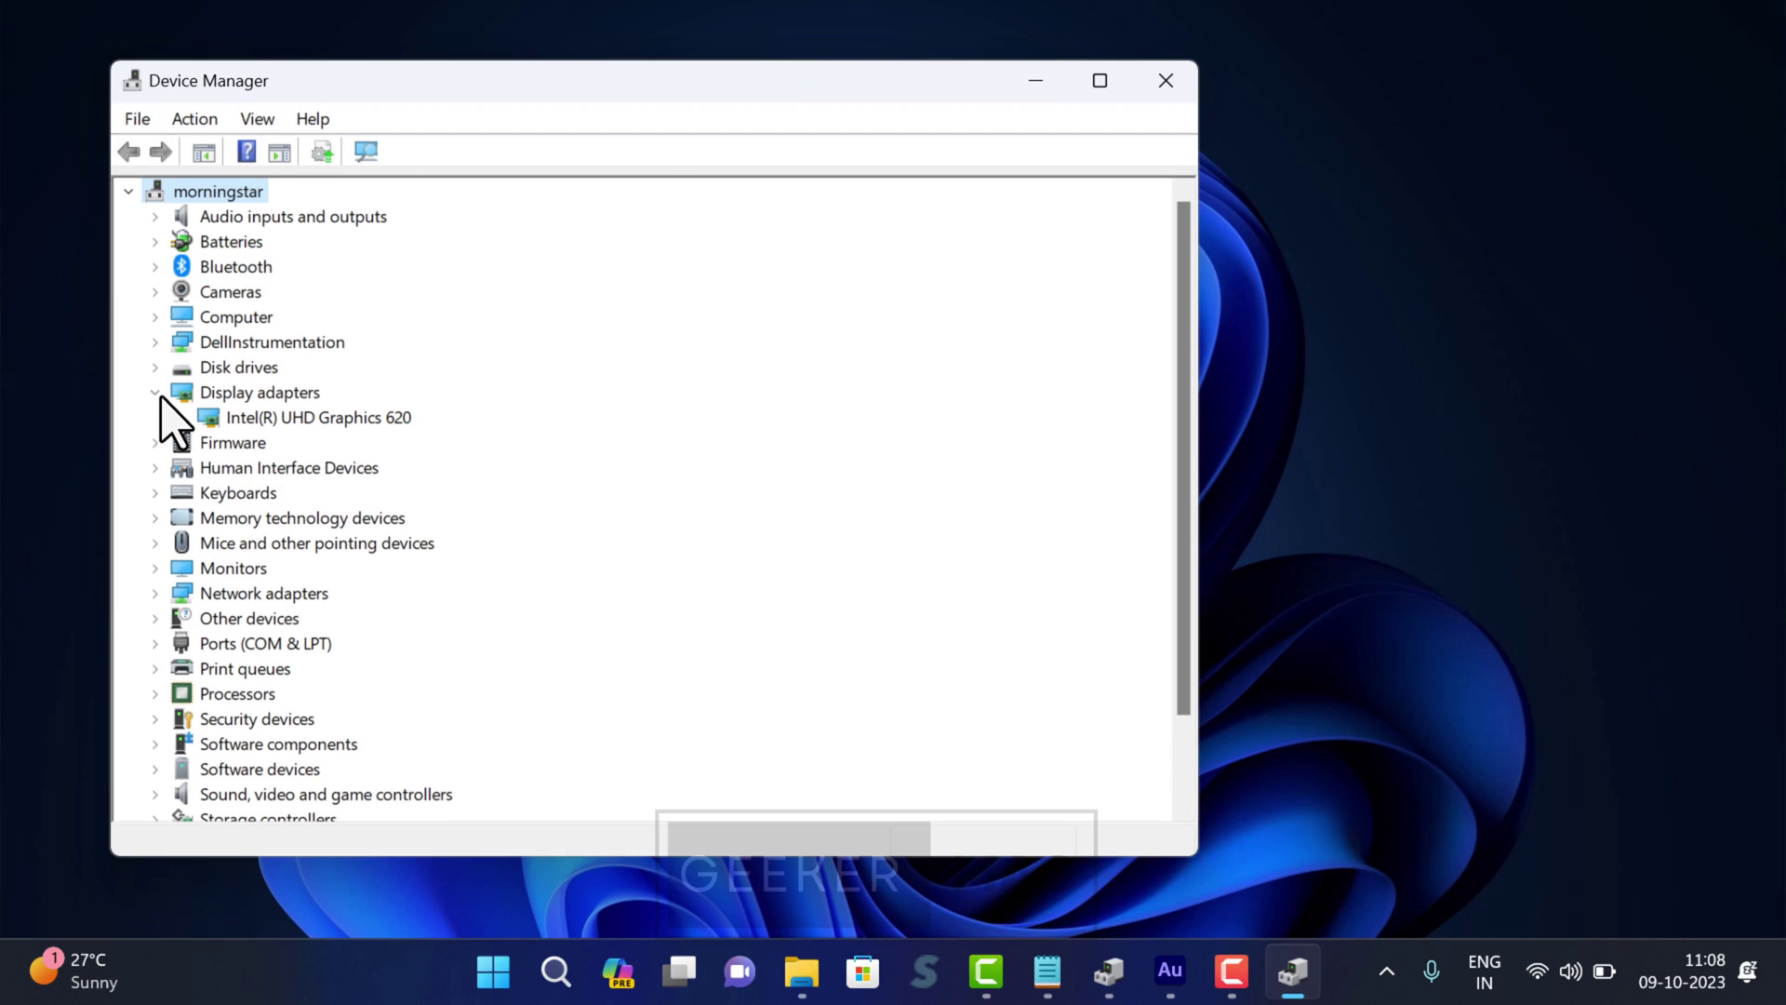
pyautogui.click(317, 420)
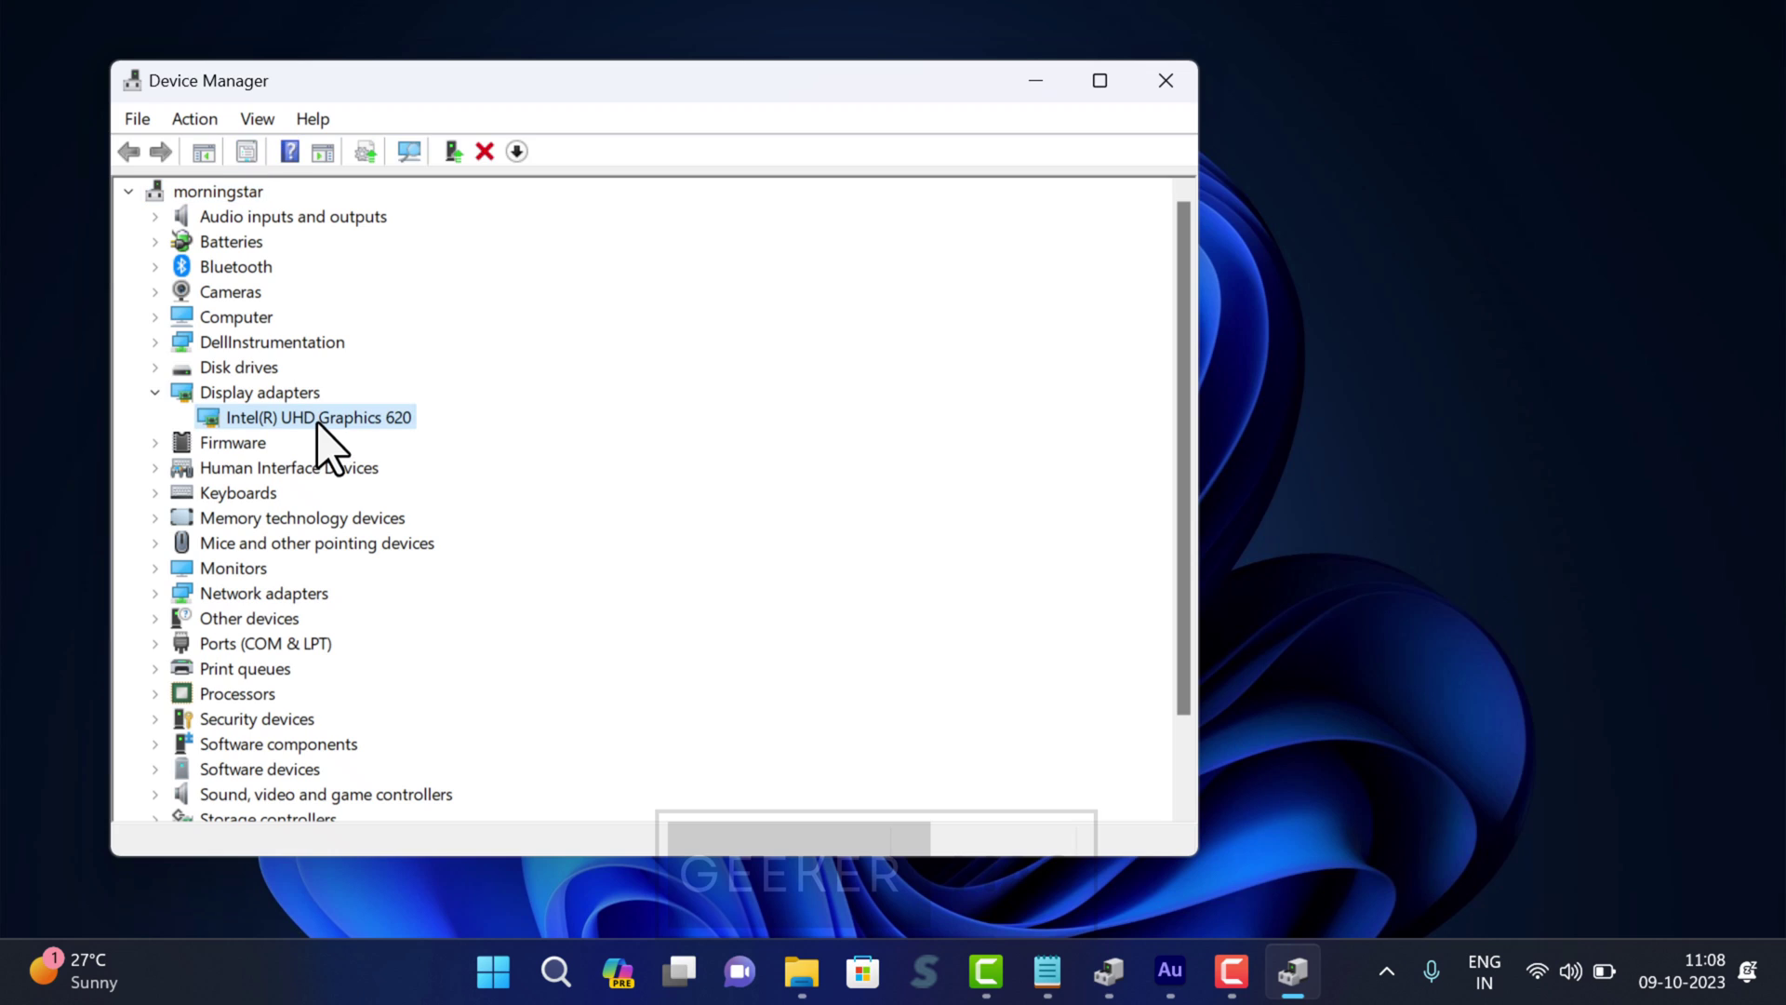
pyautogui.rightClick(367, 421)
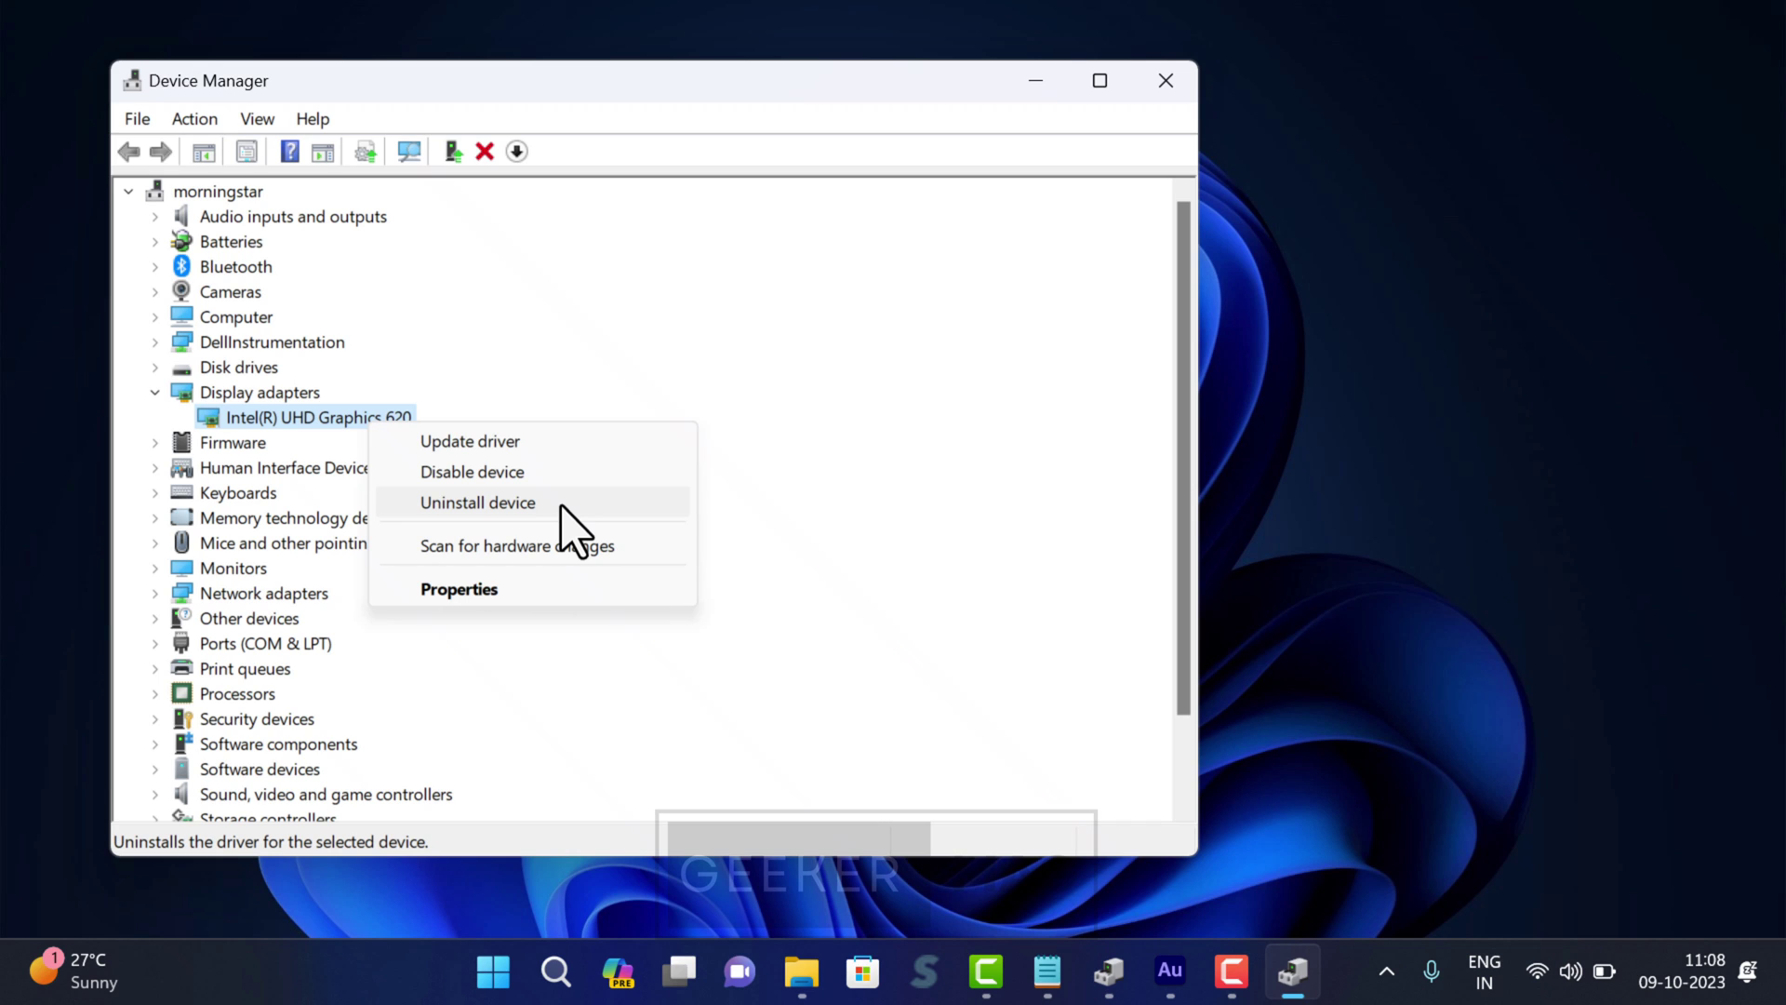
pyautogui.click(1178, 75)
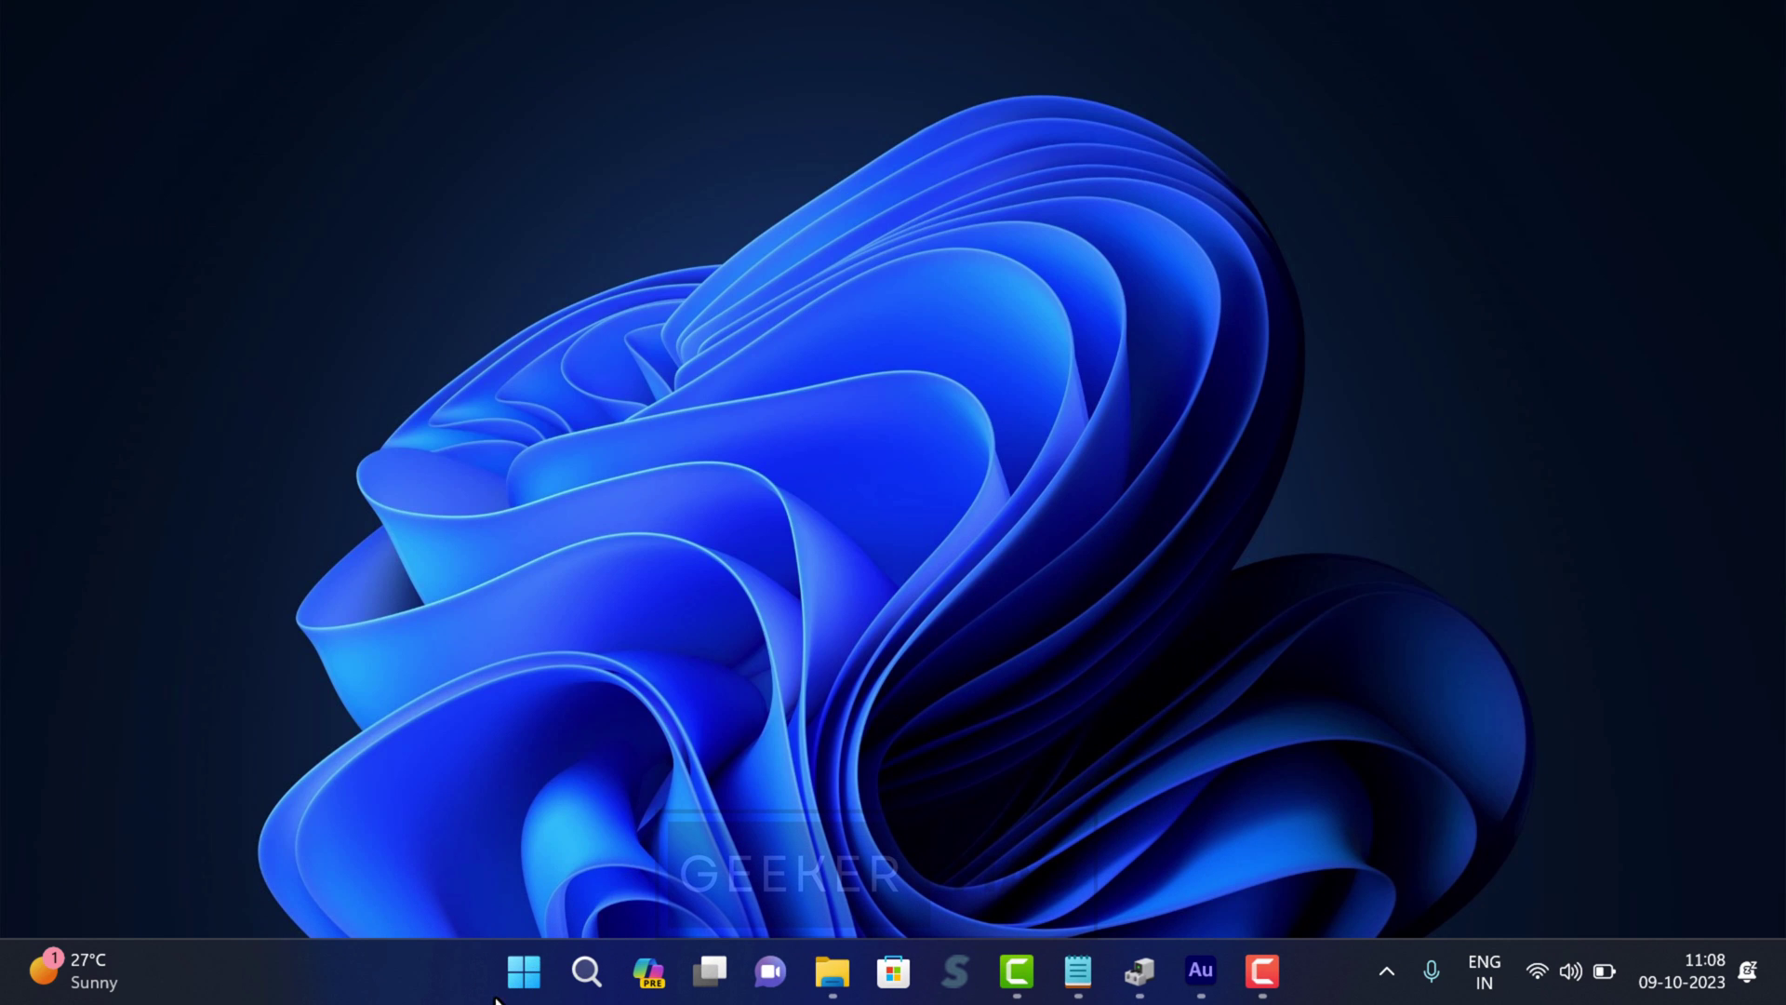
# Bring up the computer's Restart option and dismiss it without restarting.
pyautogui.click(521, 975)
pyautogui.click(1240, 875)
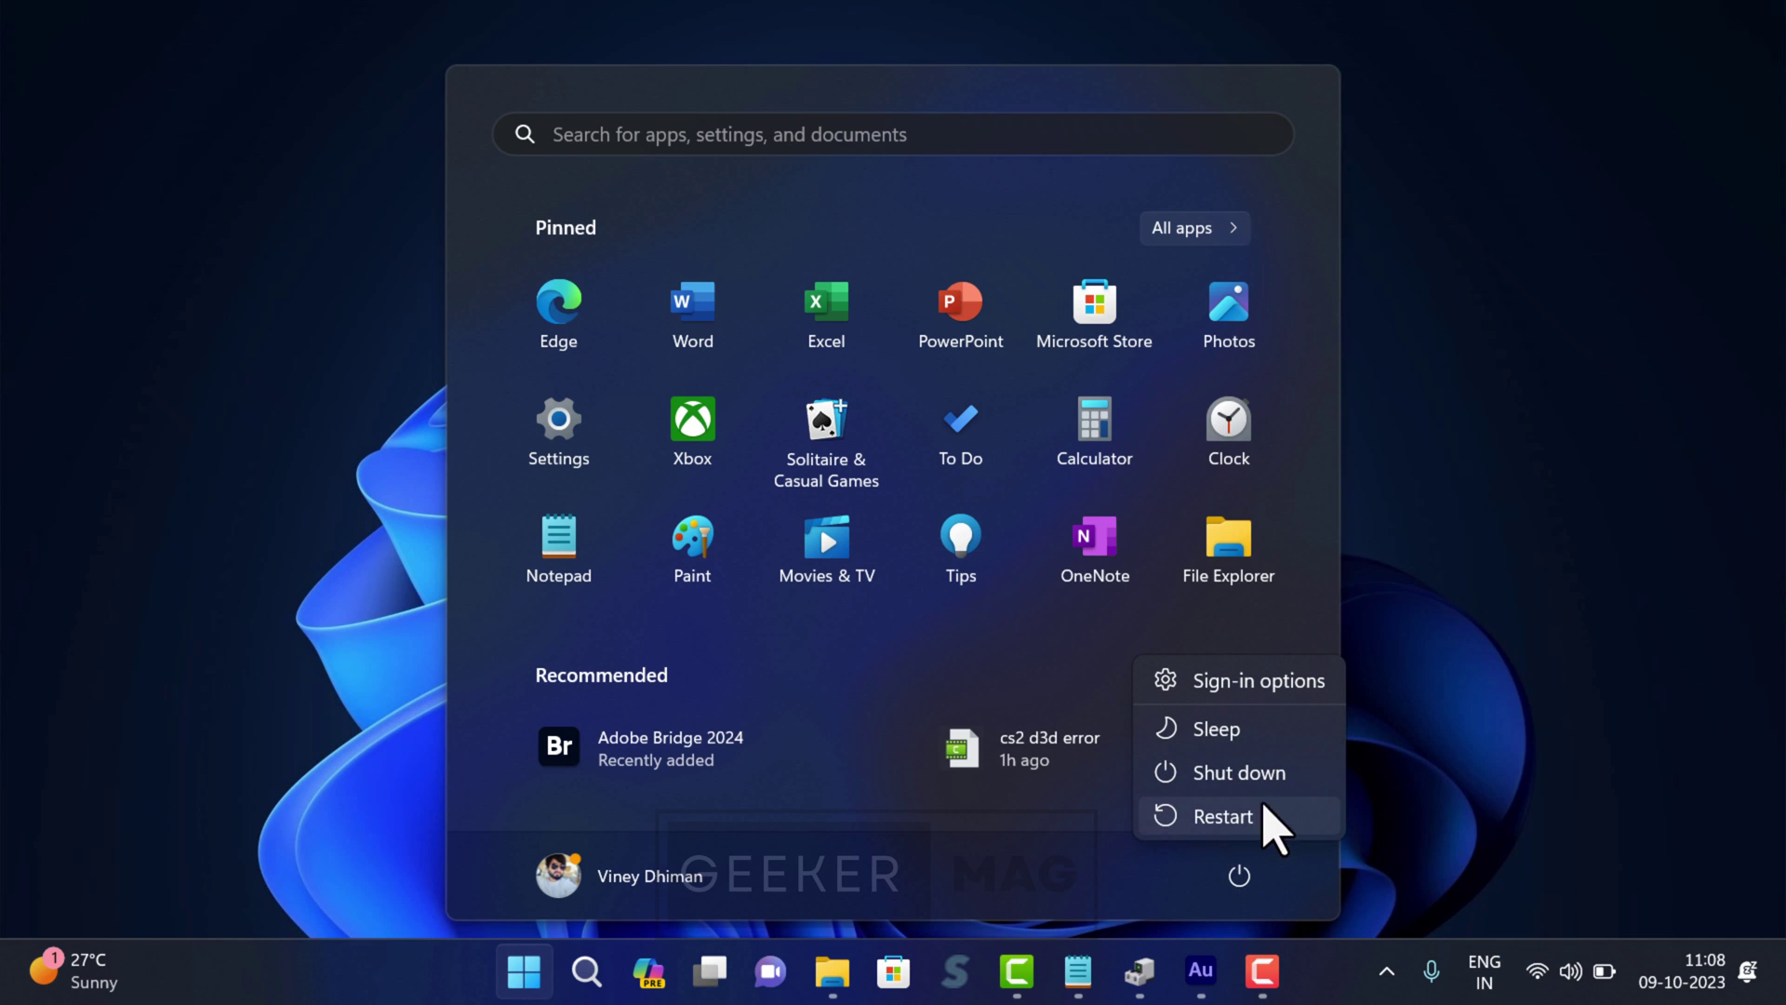
pyautogui.press('Escape')
# Review the Intel, NVIDIA and AMD driver download pages in Edge, including AMD's product selection list.
pyautogui.click(251, 493)
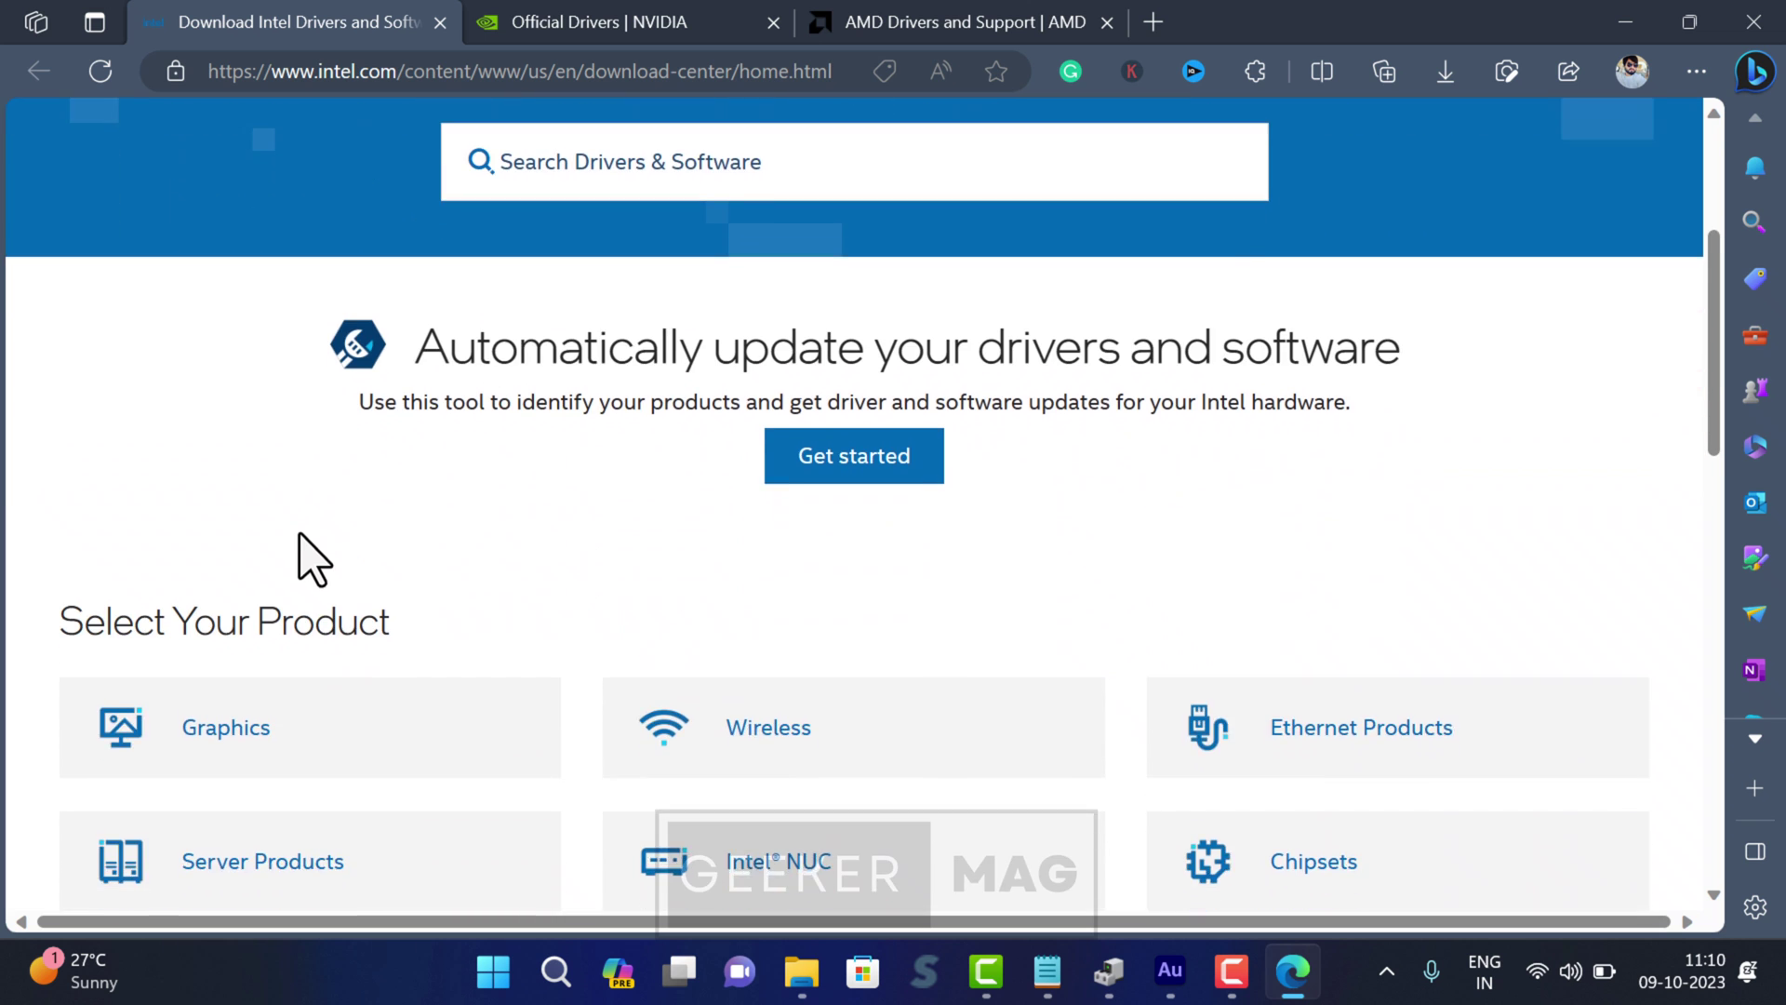
pyautogui.scroll(-3, 298, 558)
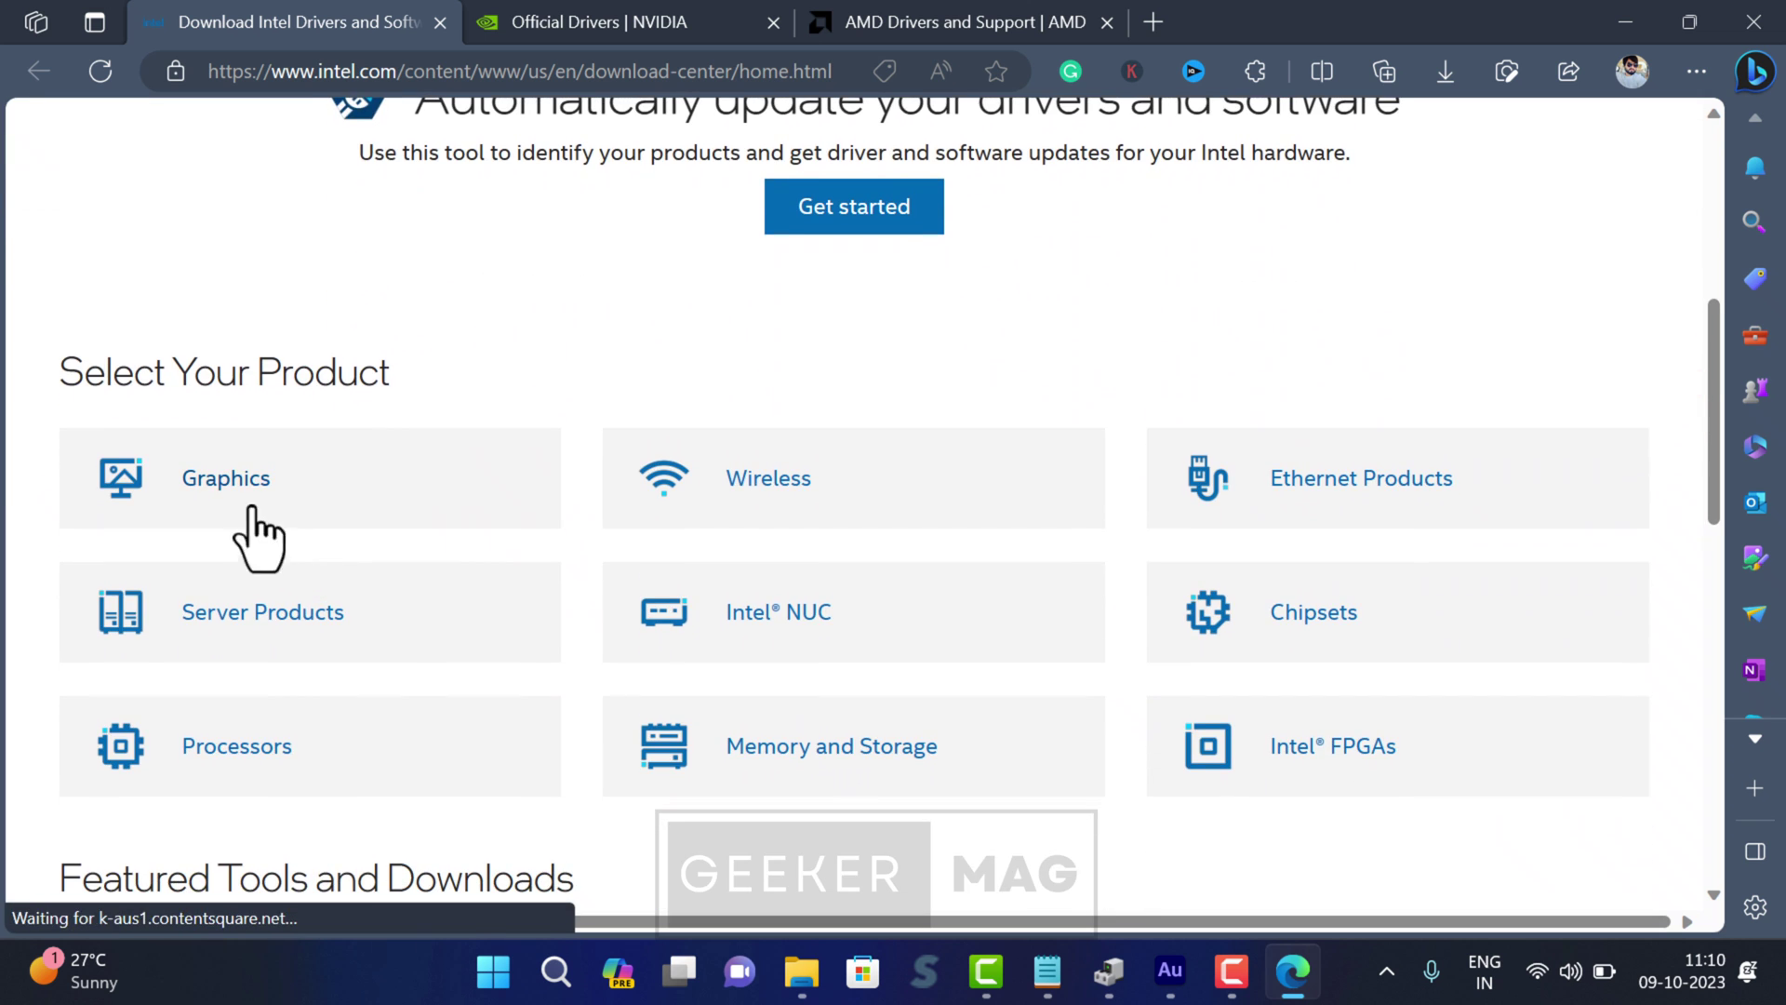
pyautogui.click(650, 37)
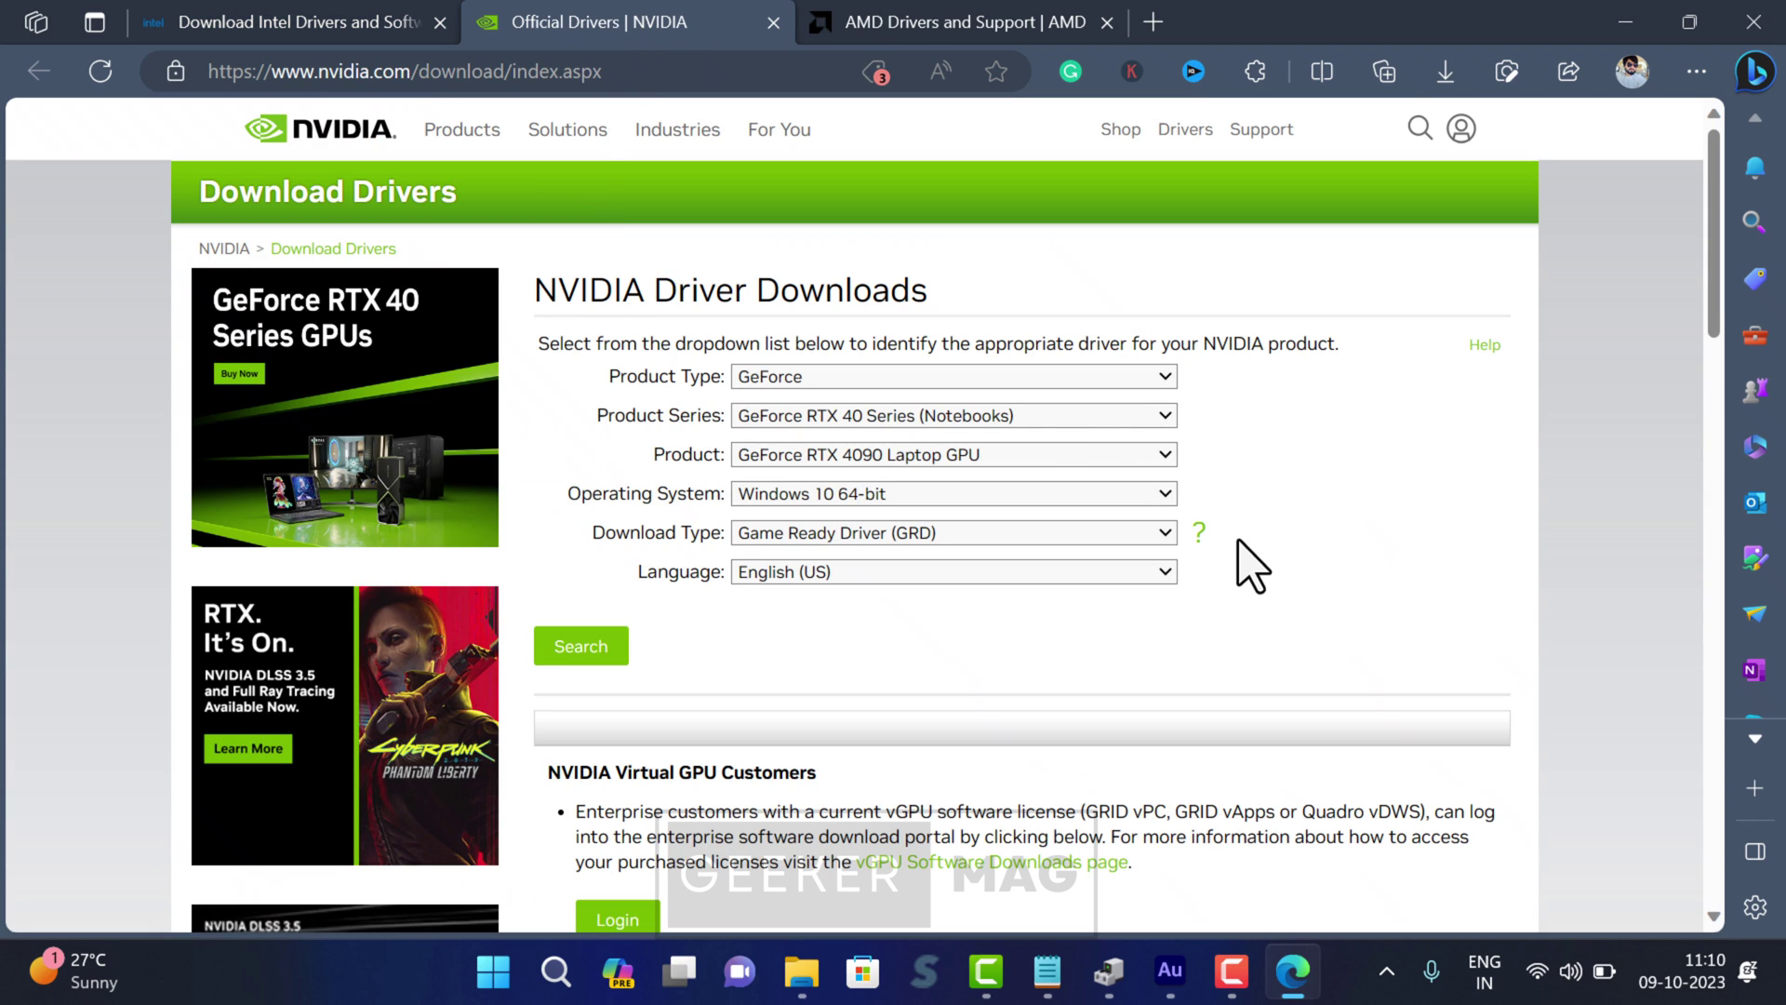
pyautogui.click(916, 26)
pyautogui.scroll(-2, 933, 428)
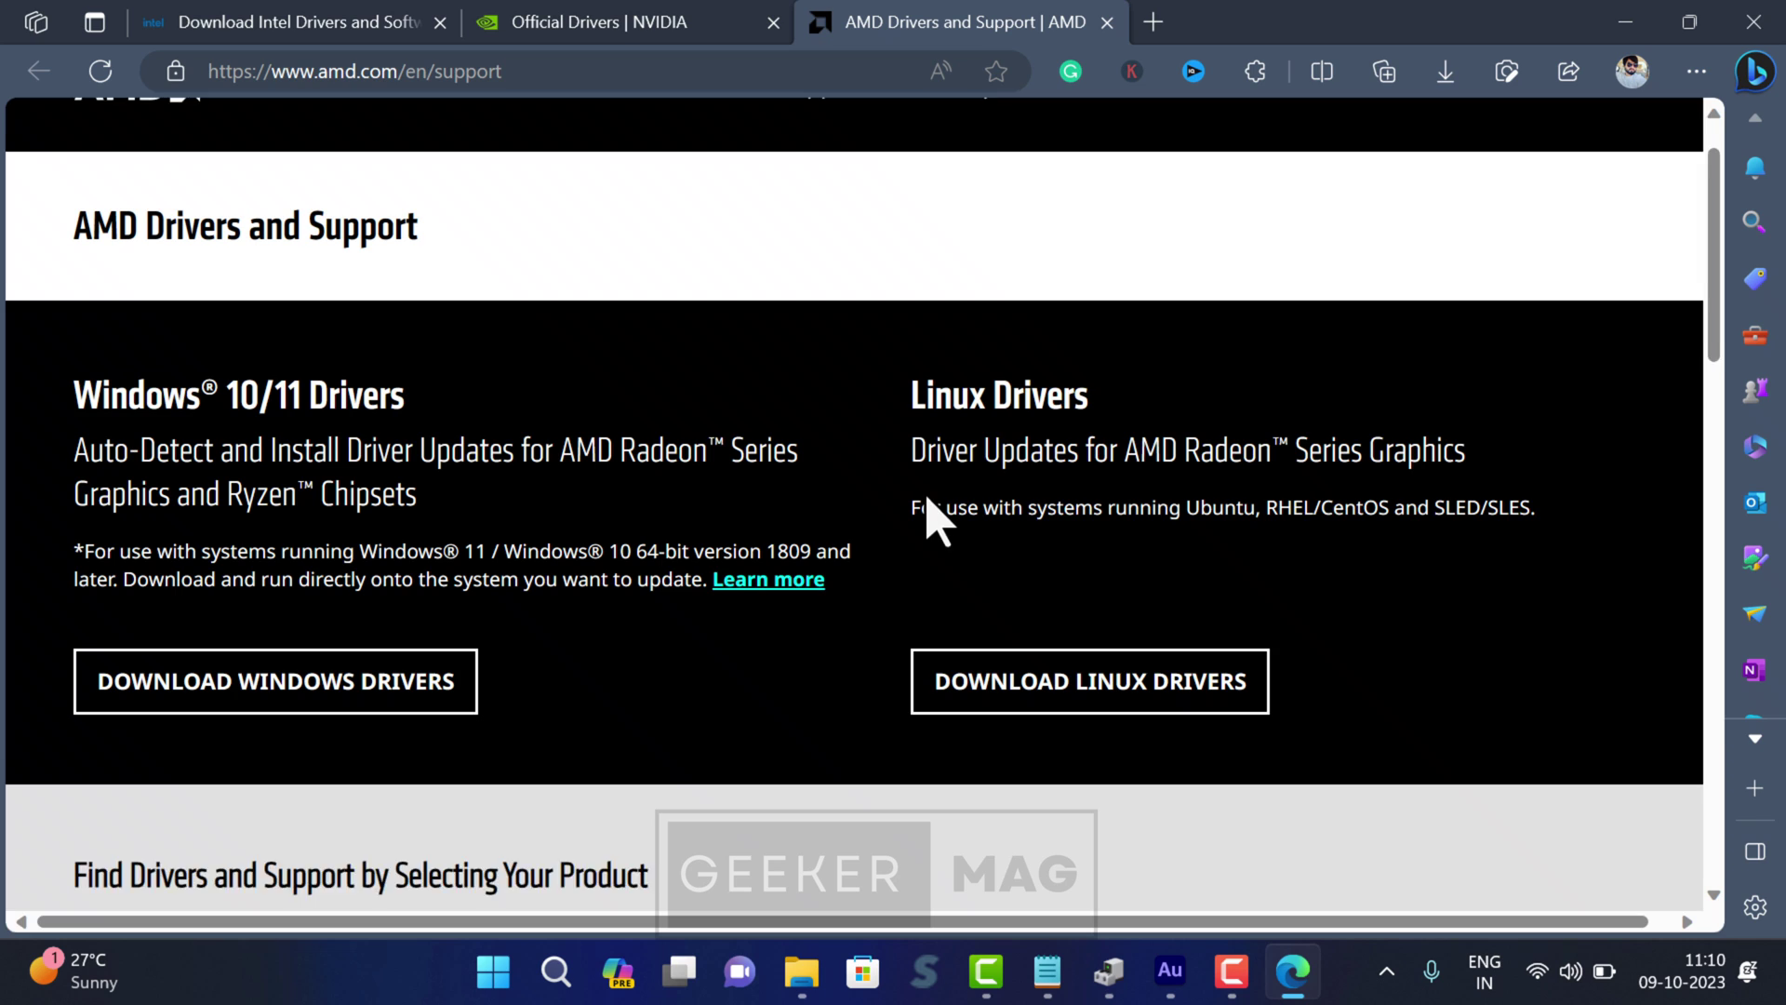
pyautogui.scroll(-5, 658, 670)
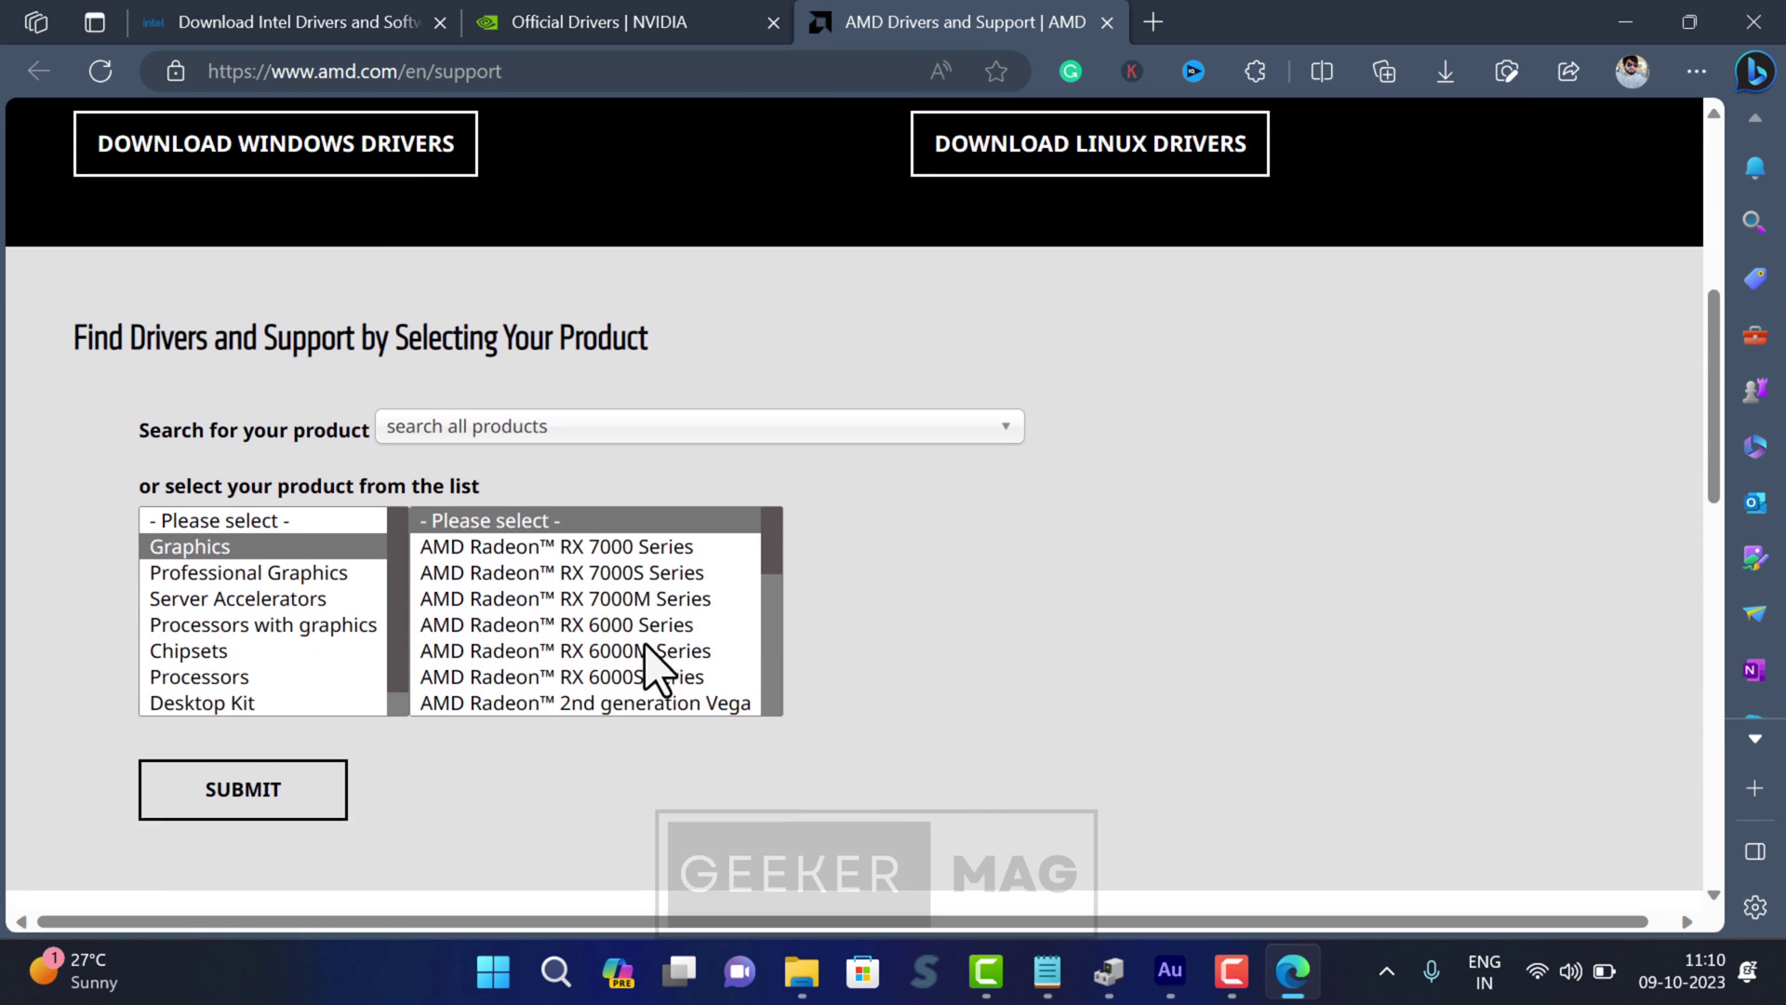